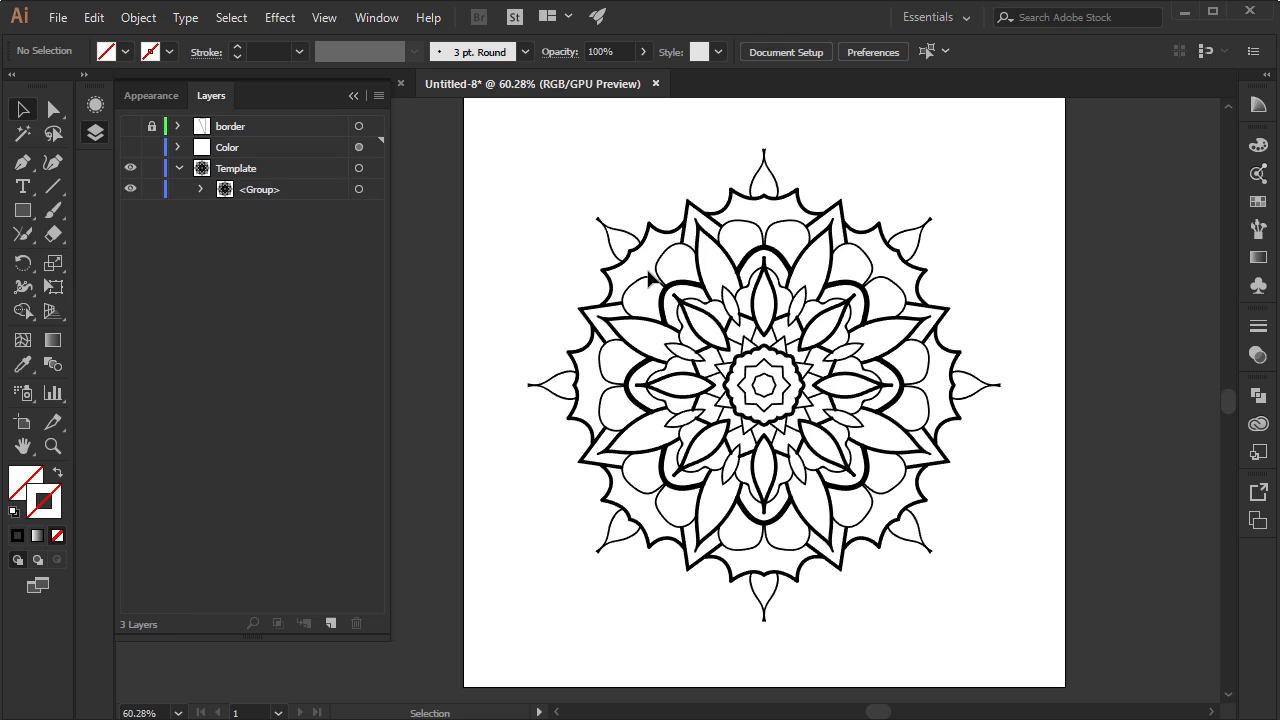
# Show the border layer and create a new sublayer inside the Template layer
pyautogui.click(129, 127)
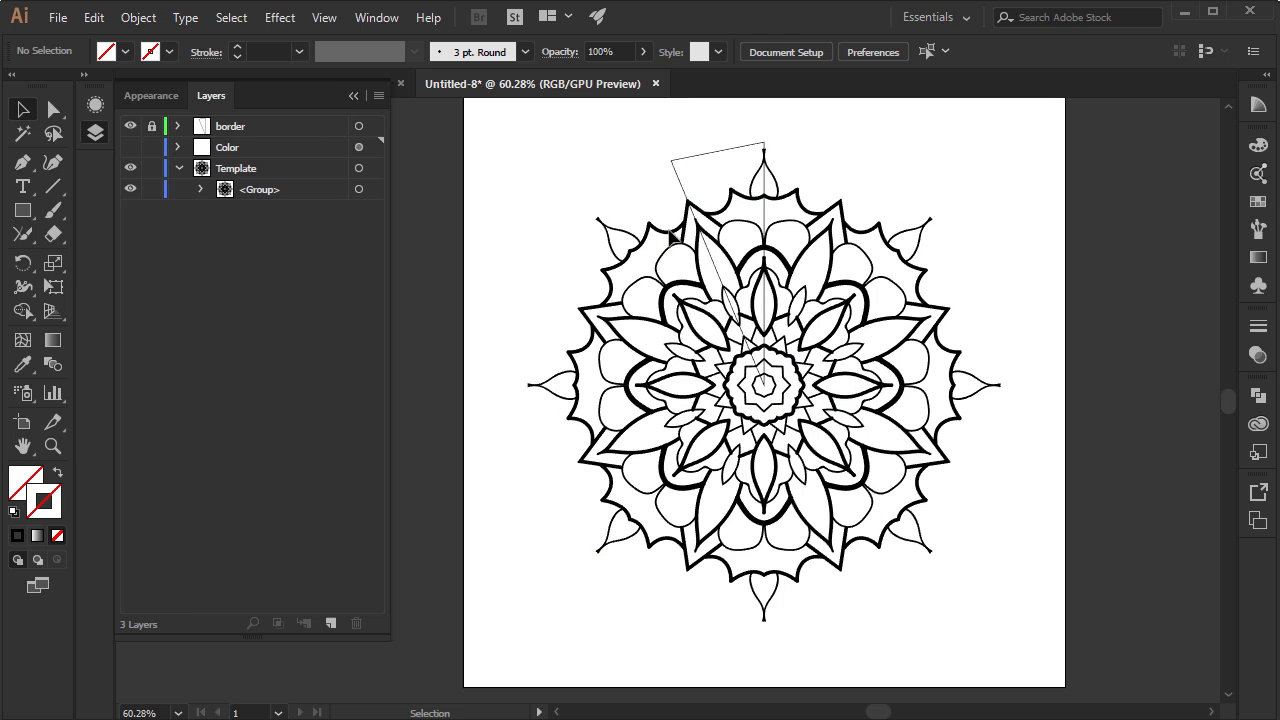
pyautogui.click(277, 167)
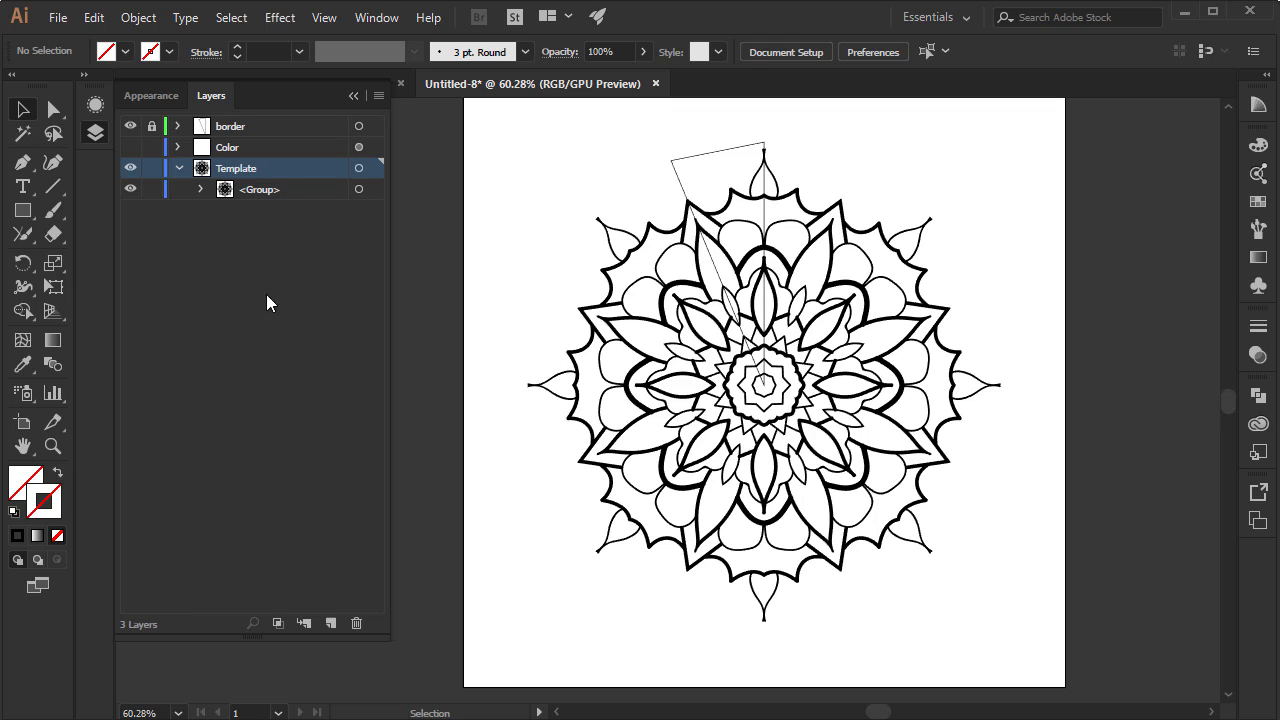
pyautogui.click(303, 623)
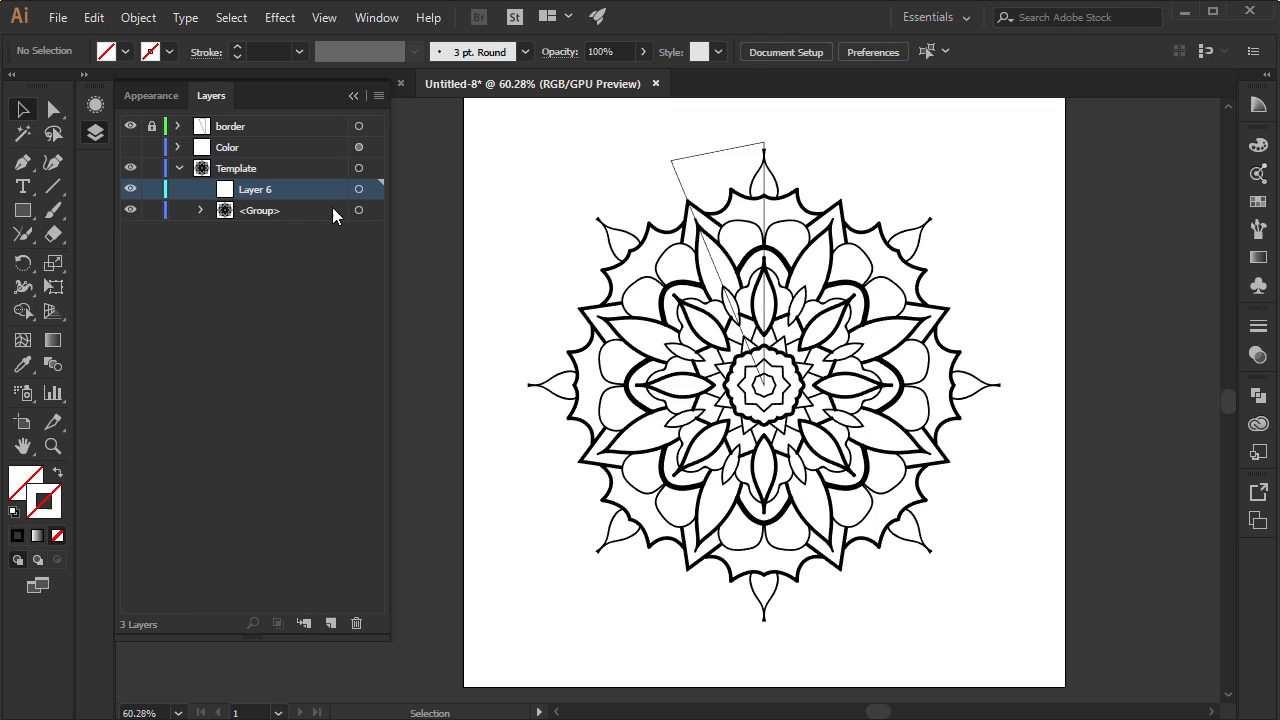
# Draw a rectangle covering the whole wedge guide down to the mandala's centre and fill it with colour ba5858
pyautogui.click(22, 211)
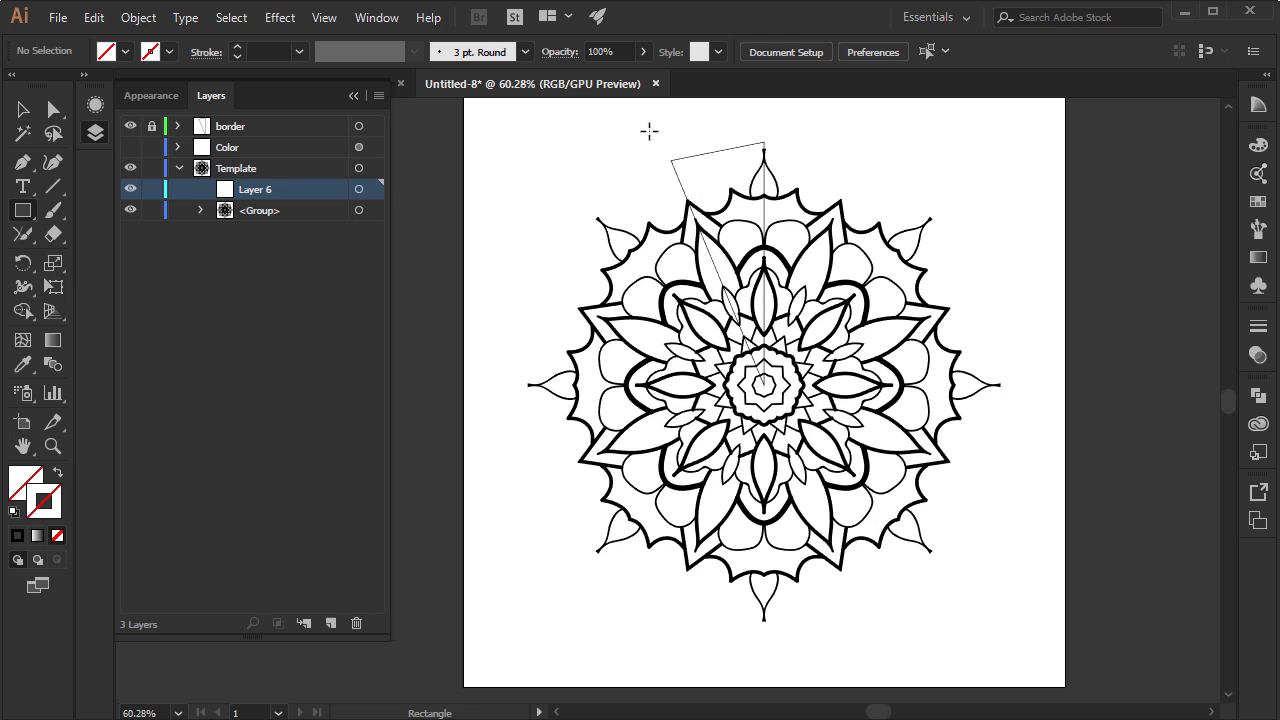
pyautogui.moveTo(655, 131); pyautogui.dragTo(774, 394)
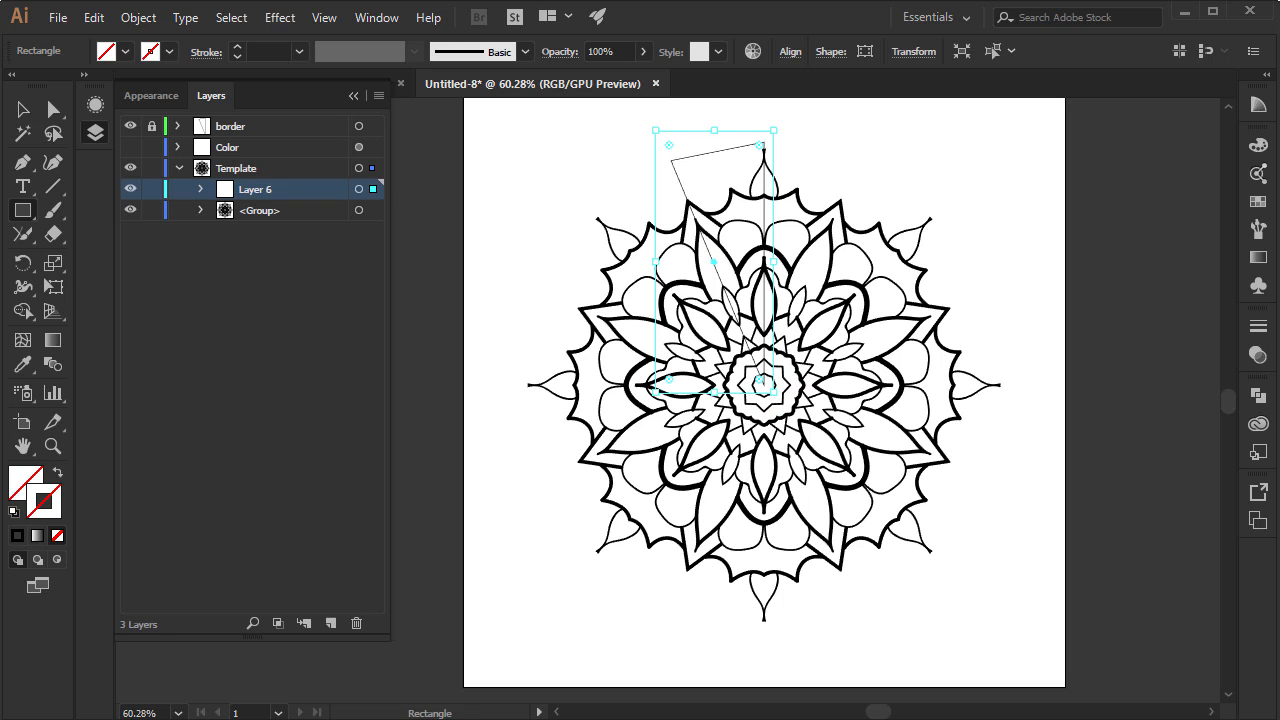
pyautogui.doubleClick(25, 484)
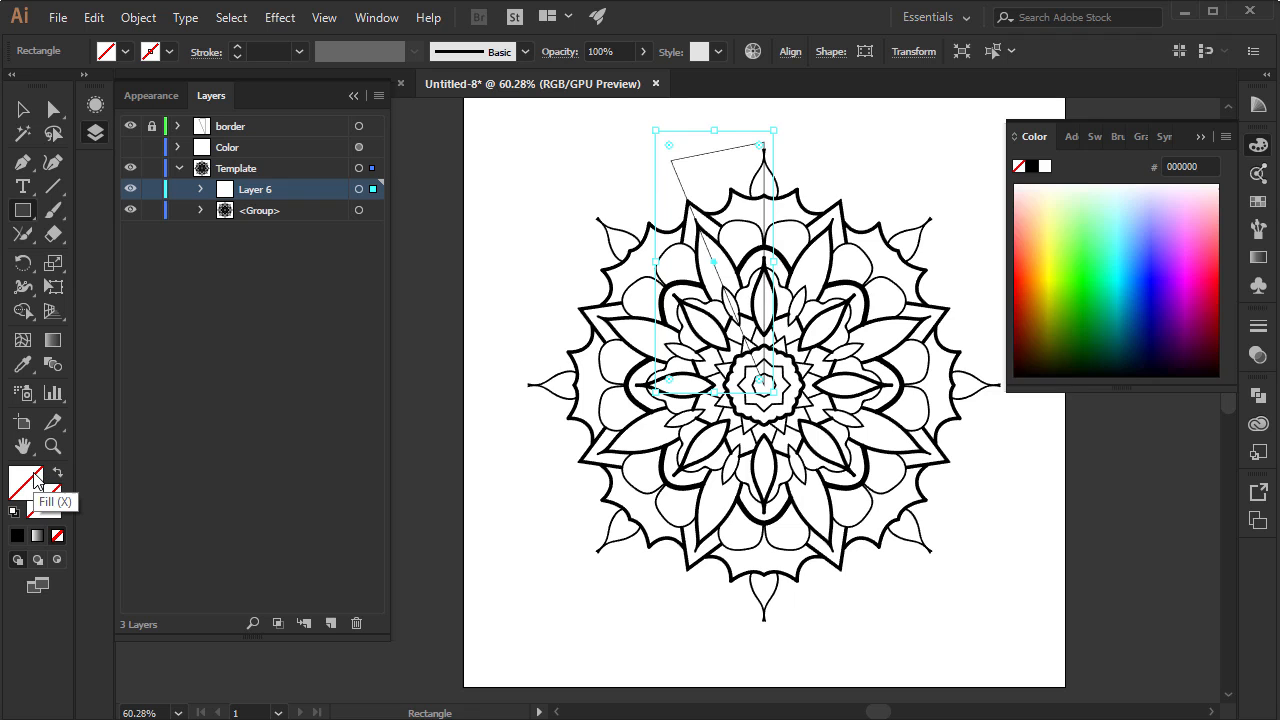
pyautogui.moveTo(731, 429)
pyautogui.mouseDown()
pyautogui.moveTo(663, 349)
pyautogui.moveTo(689, 340)
pyautogui.moveTo(674, 309)
pyautogui.moveTo(708, 352)
pyautogui.moveTo(686, 297)
pyautogui.moveTo(669, 291)
pyautogui.moveTo(669, 309)
pyautogui.mouseUp()
pyautogui.click(1005, 247)
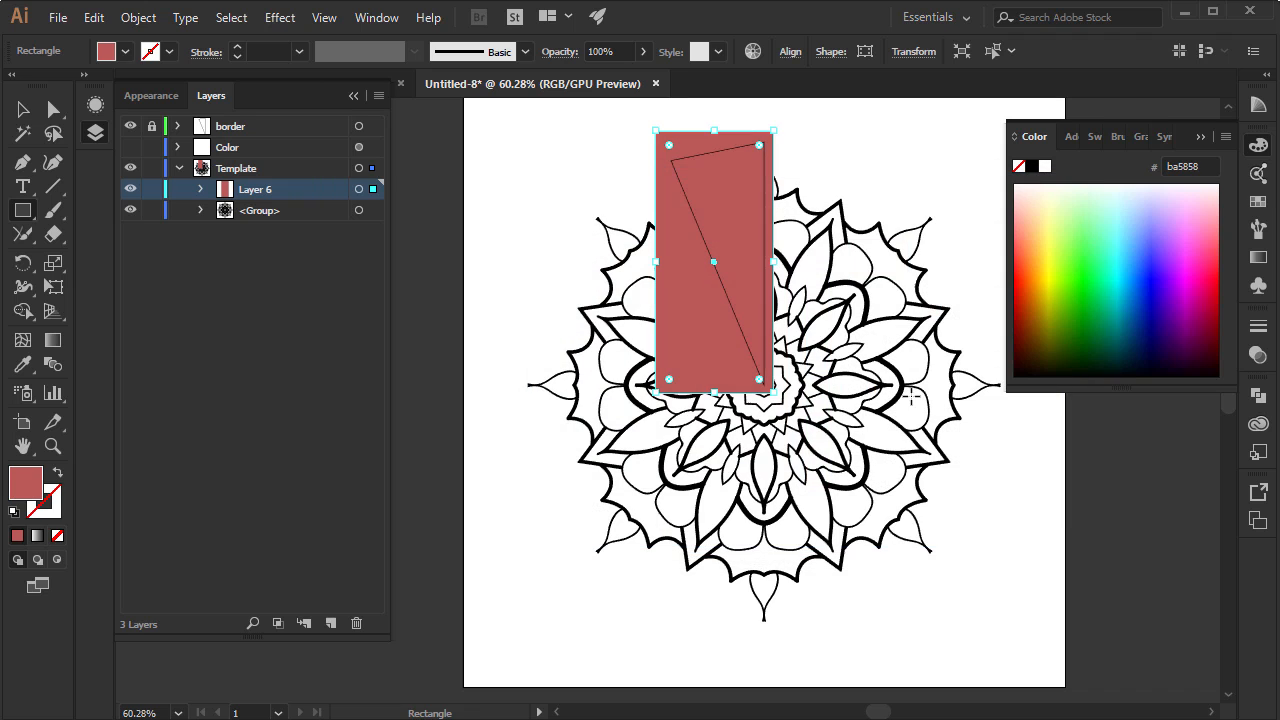
# Move the rectangle's sublayer beneath the line-art group and combine all artwork in the Template layer with Pathfinder Merge
pyautogui.moveTo(277, 191); pyautogui.dragTo(272, 221)
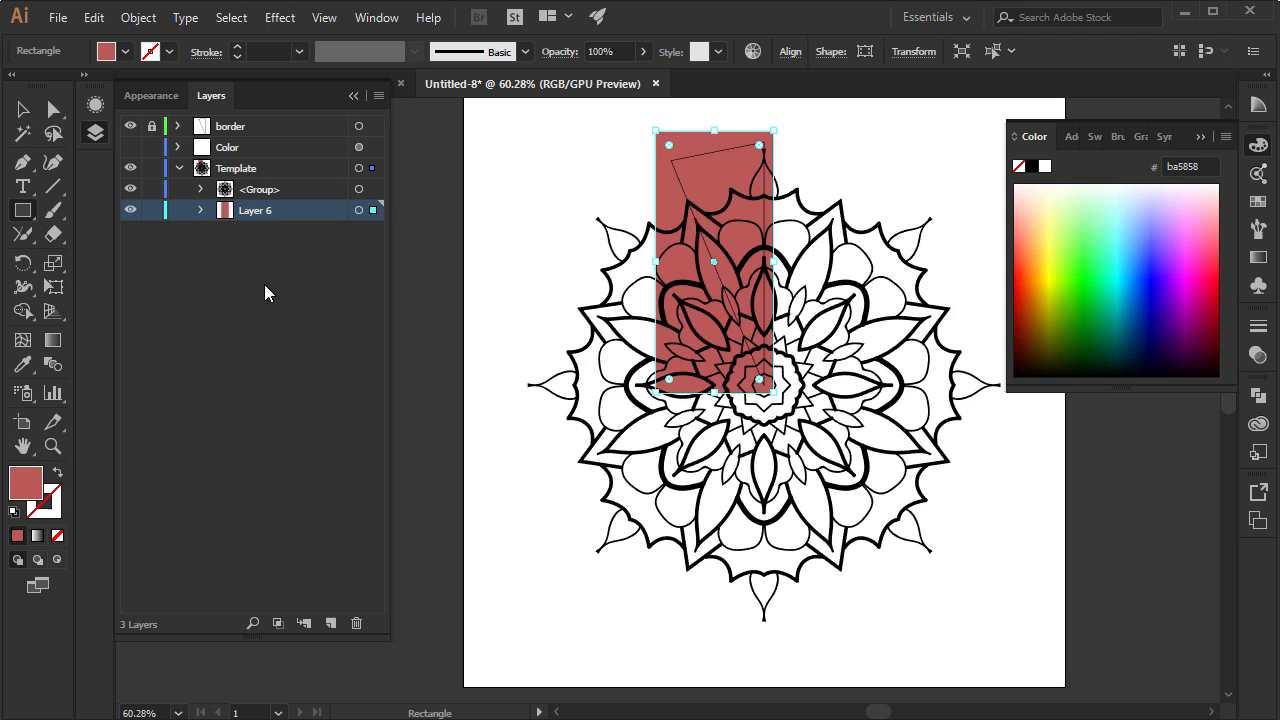
pyautogui.click(1201, 136)
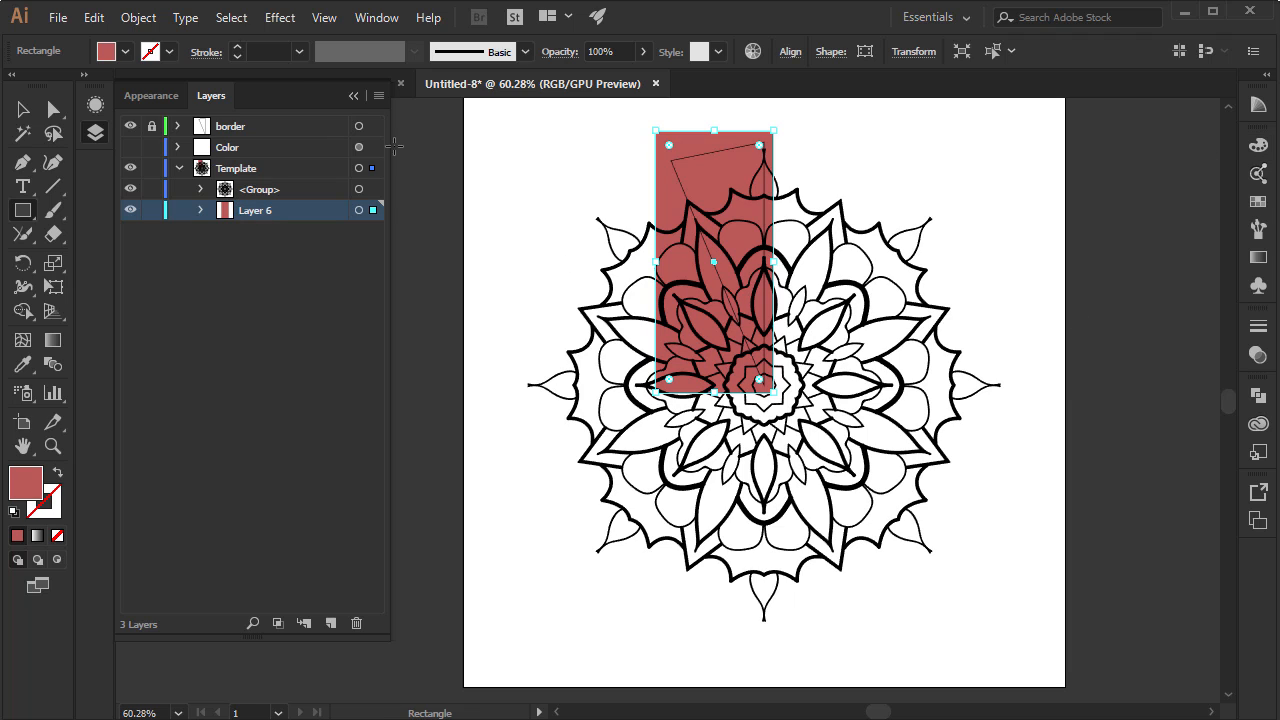
pyautogui.click(22, 108)
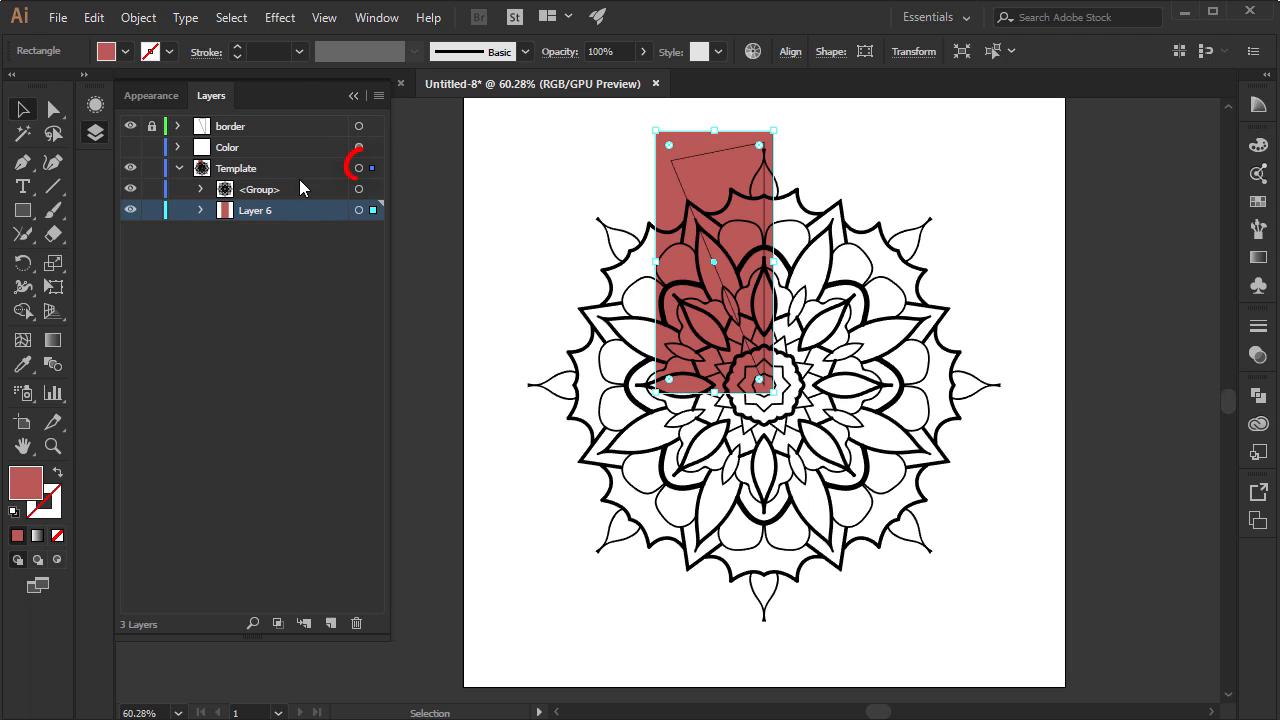
pyautogui.click(366, 170)
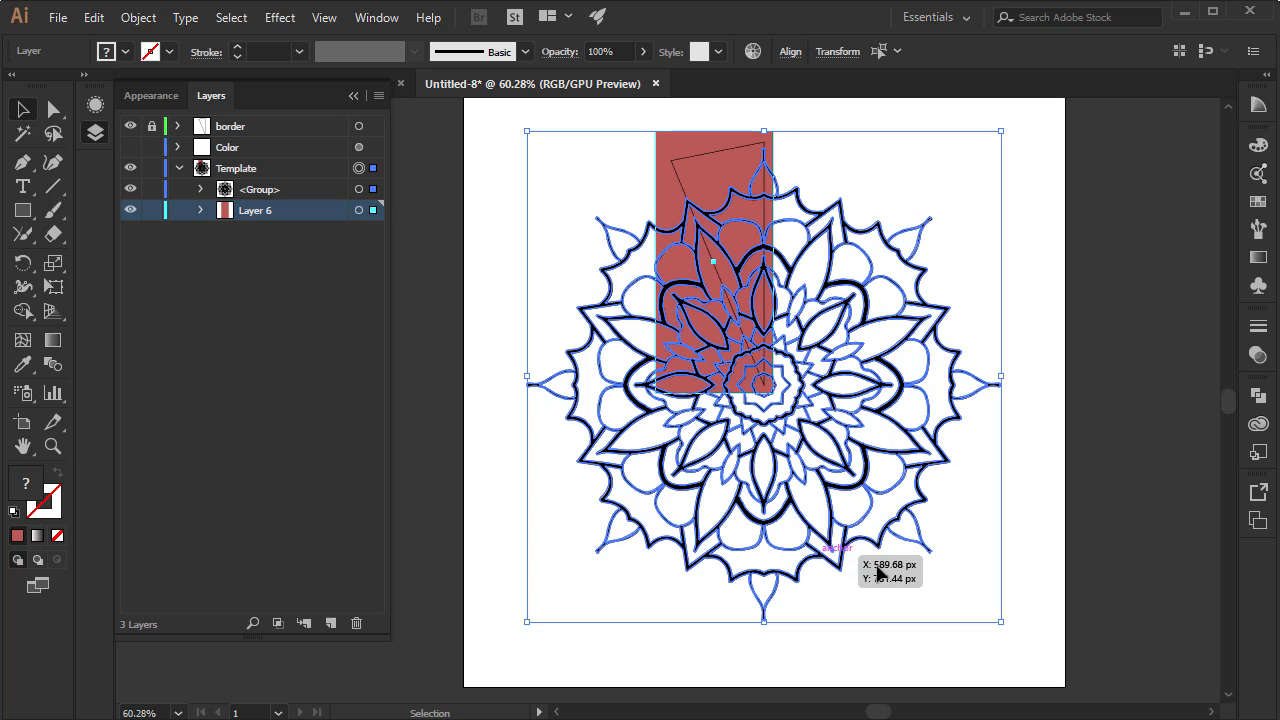
pyautogui.click(1254, 400)
pyautogui.click(1101, 486)
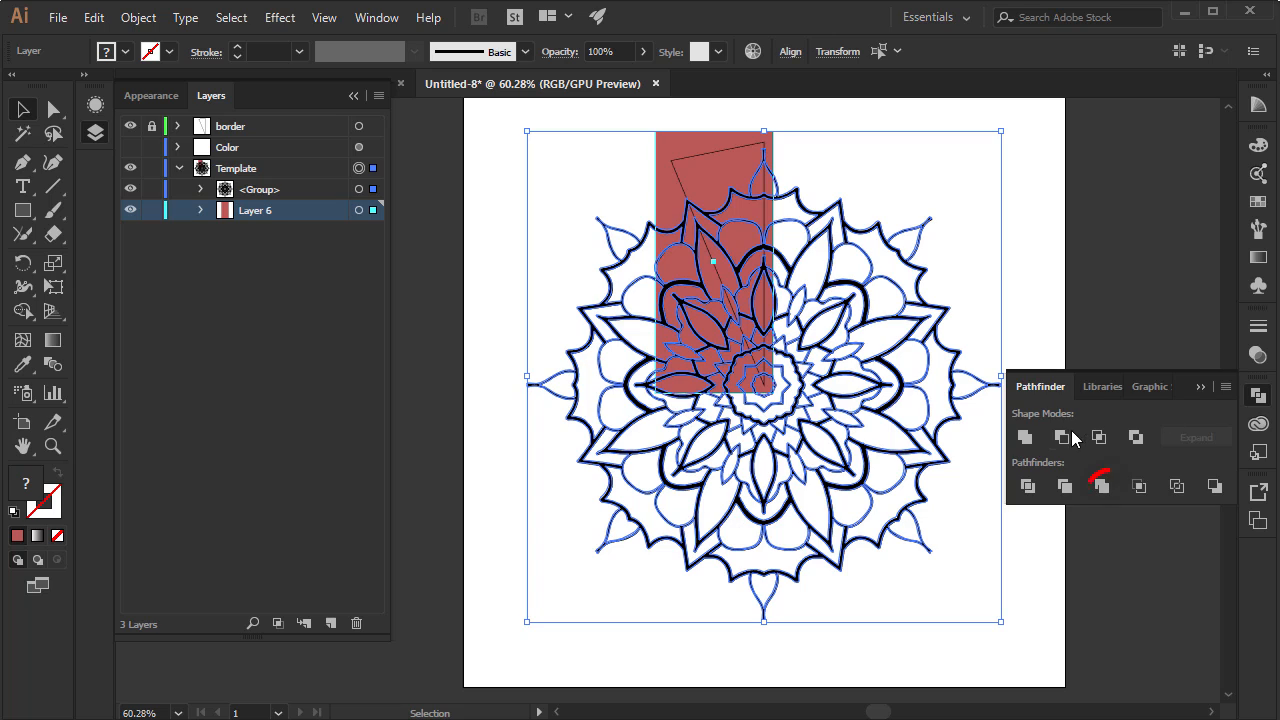
pyautogui.click(1104, 486)
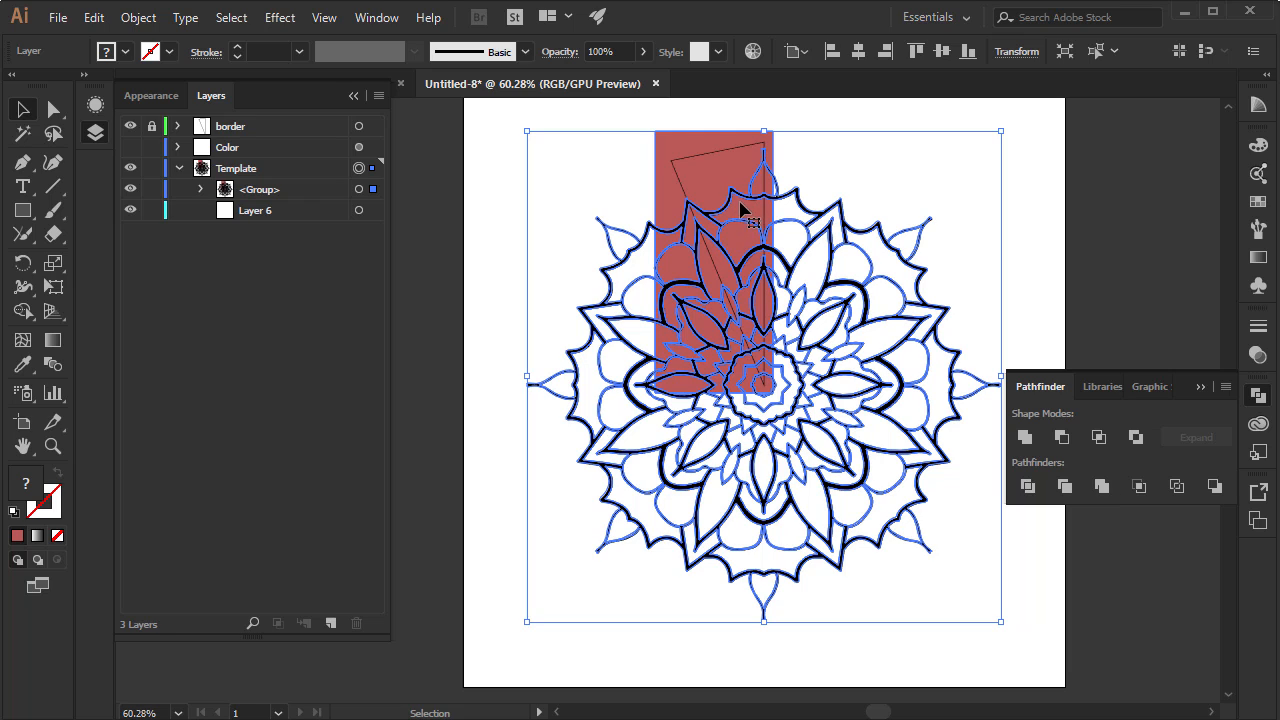
# Ungroup the merged mandala artwork into separate pieces
pyautogui.click(53, 446)
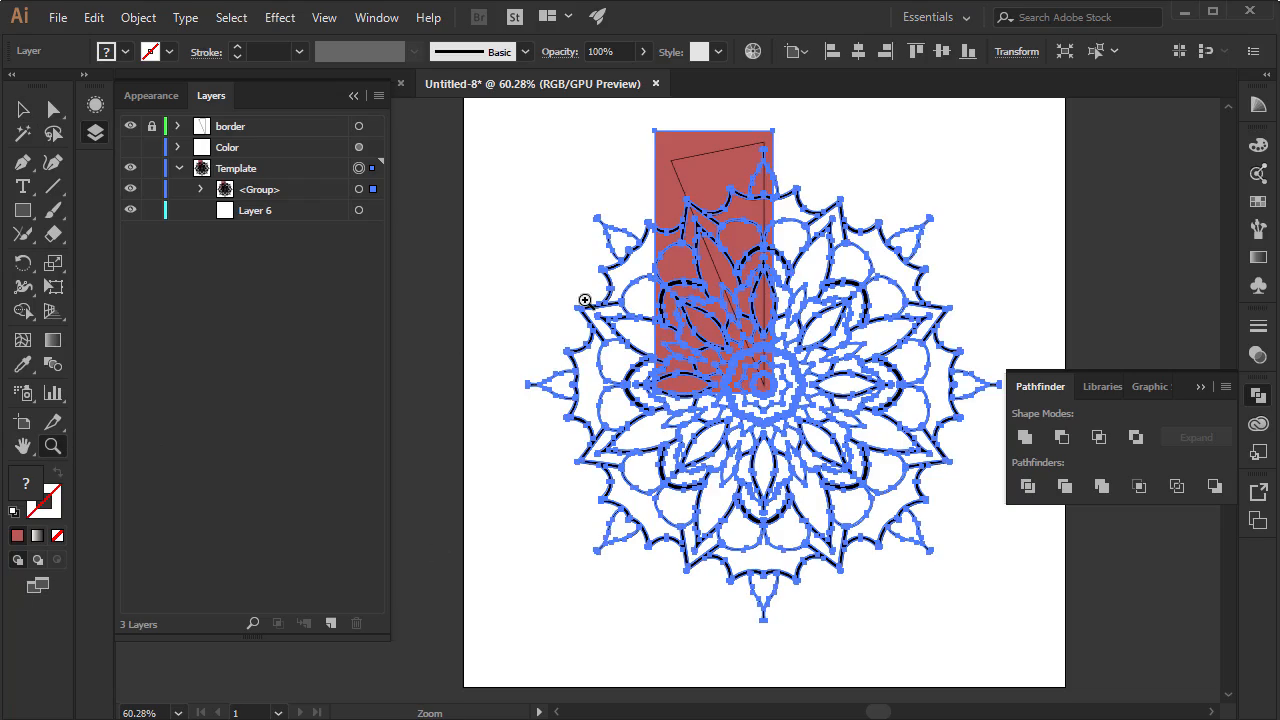
pyautogui.moveTo(700, 254); pyautogui.dragTo(886, 328)
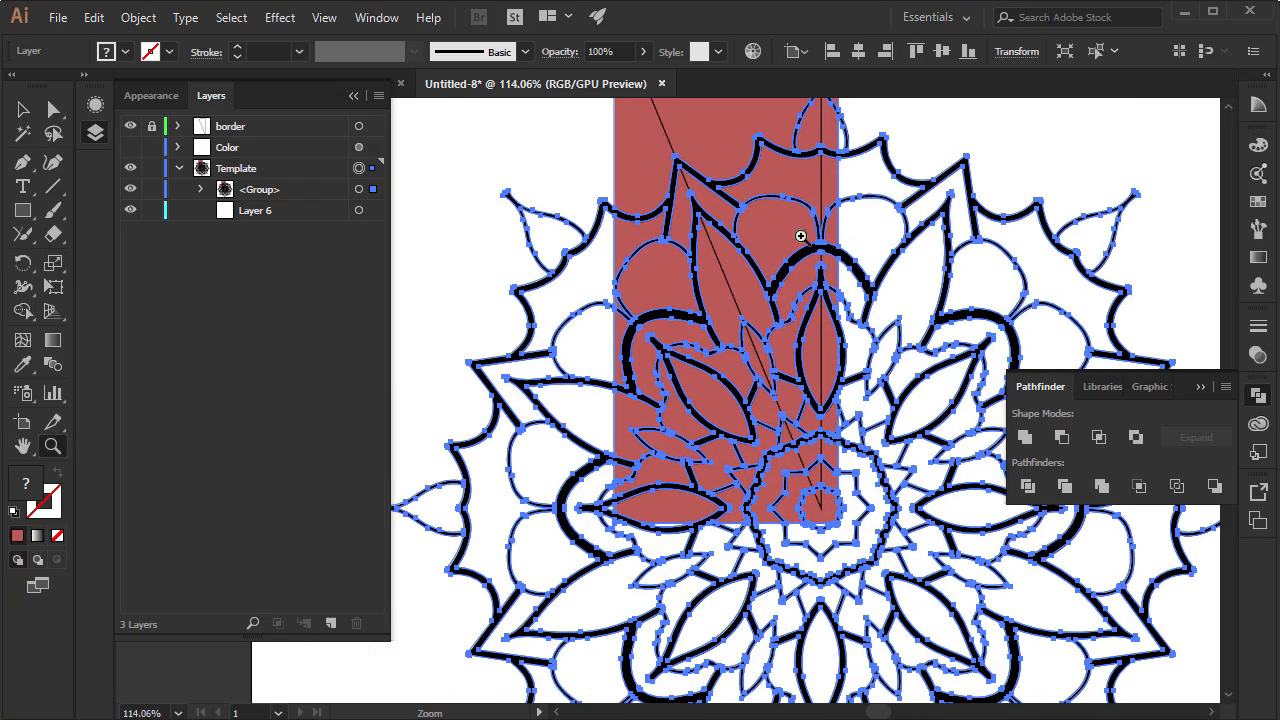
pyautogui.moveTo(707, 264); pyautogui.dragTo(626, 414)
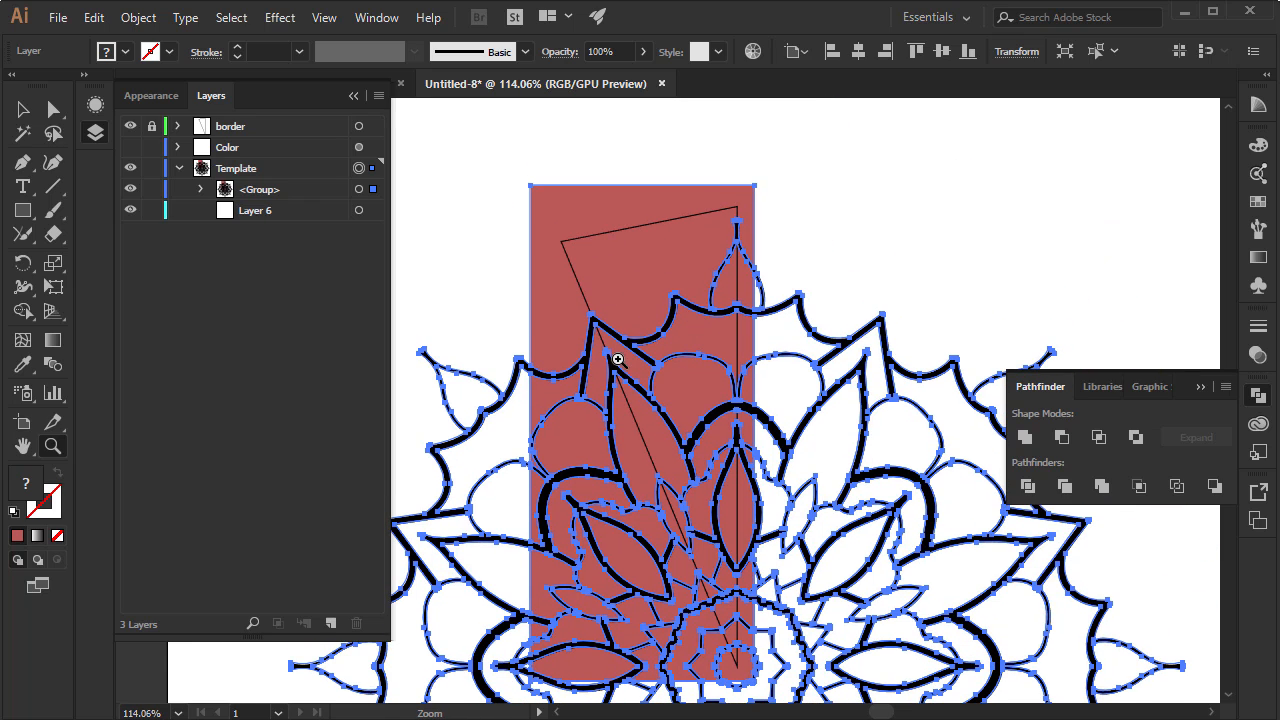
pyautogui.click(24, 117)
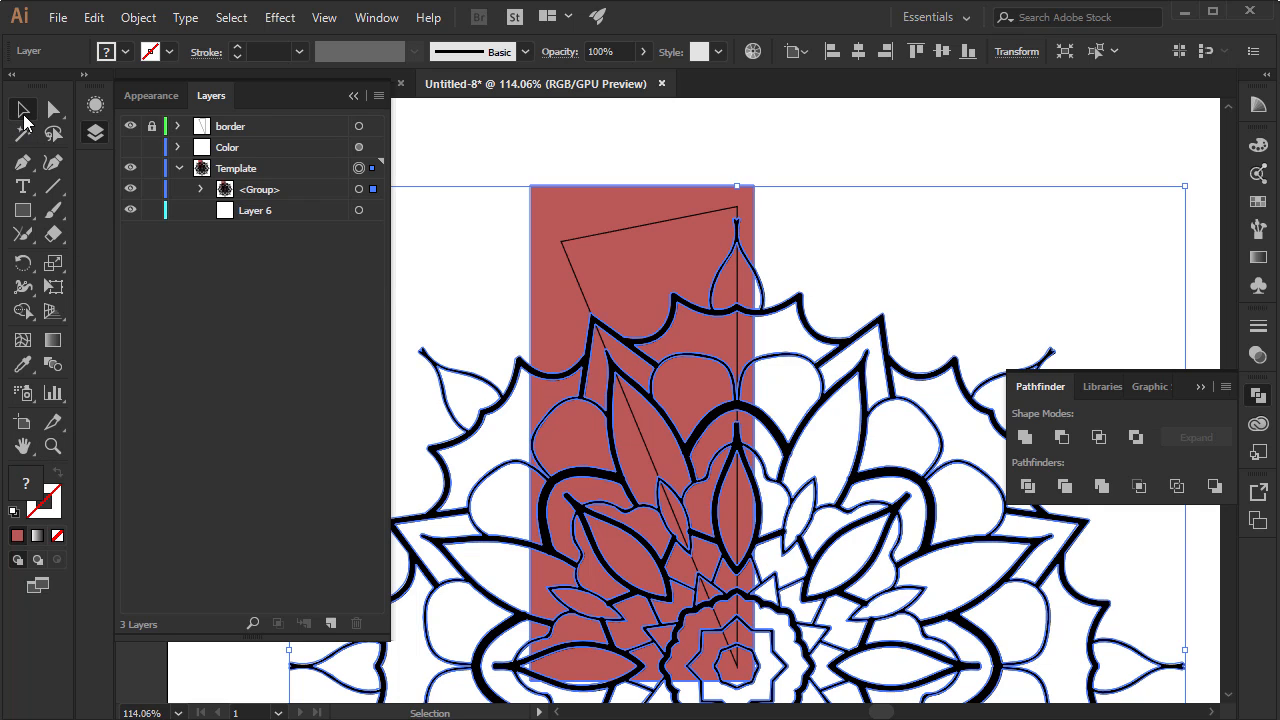
pyautogui.rightClick(602, 271)
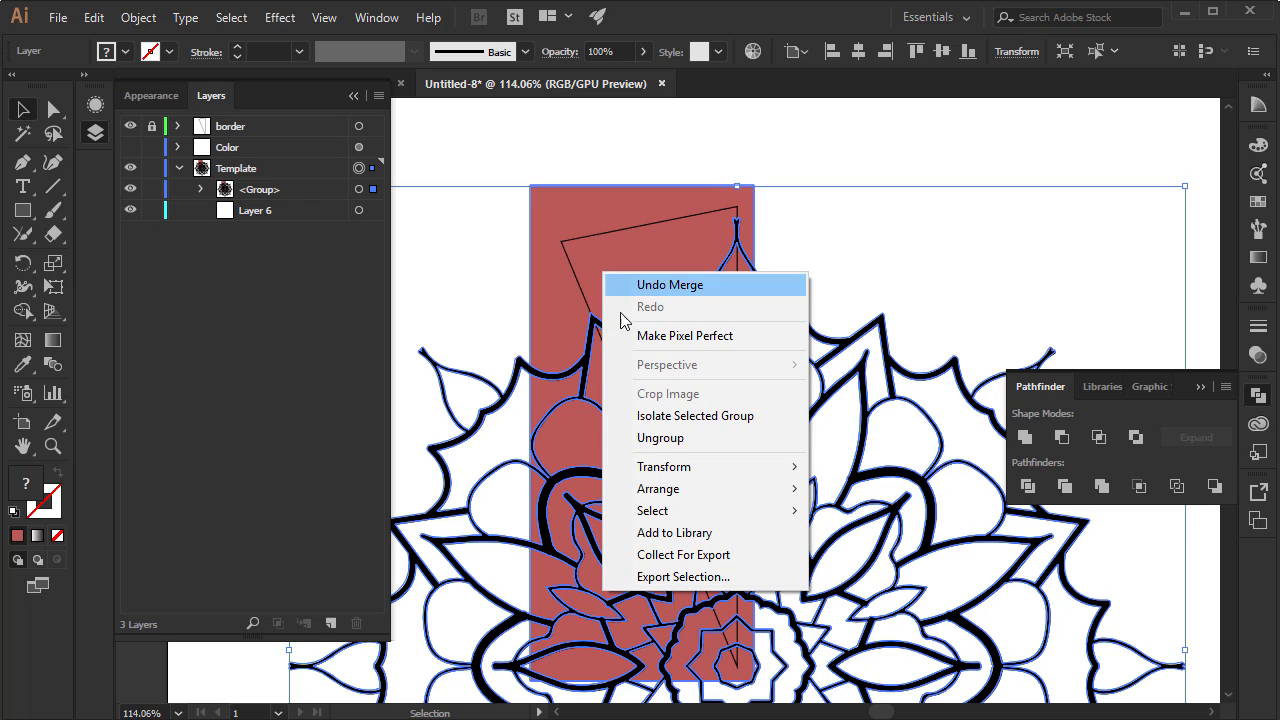
pyautogui.click(662, 440)
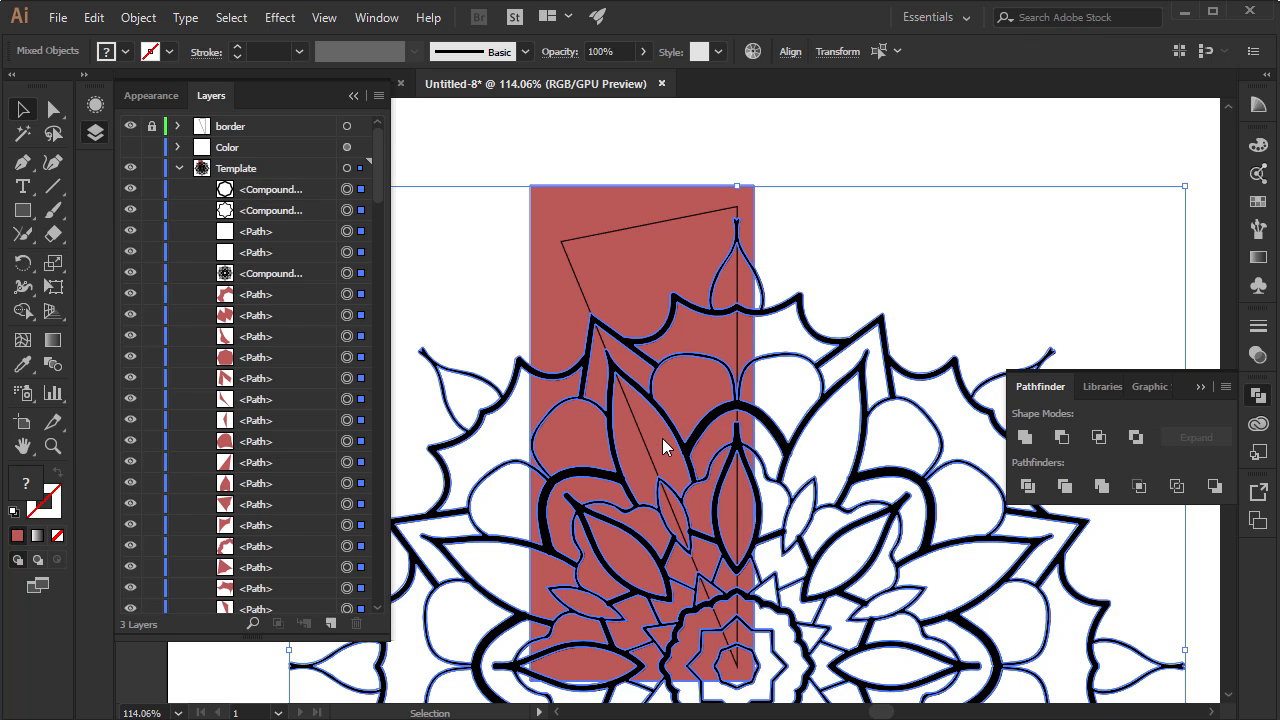
# Delete the red area outside the mandala's outline and select the scalloped red piece just inside its upper edge
pyautogui.click(625, 150)
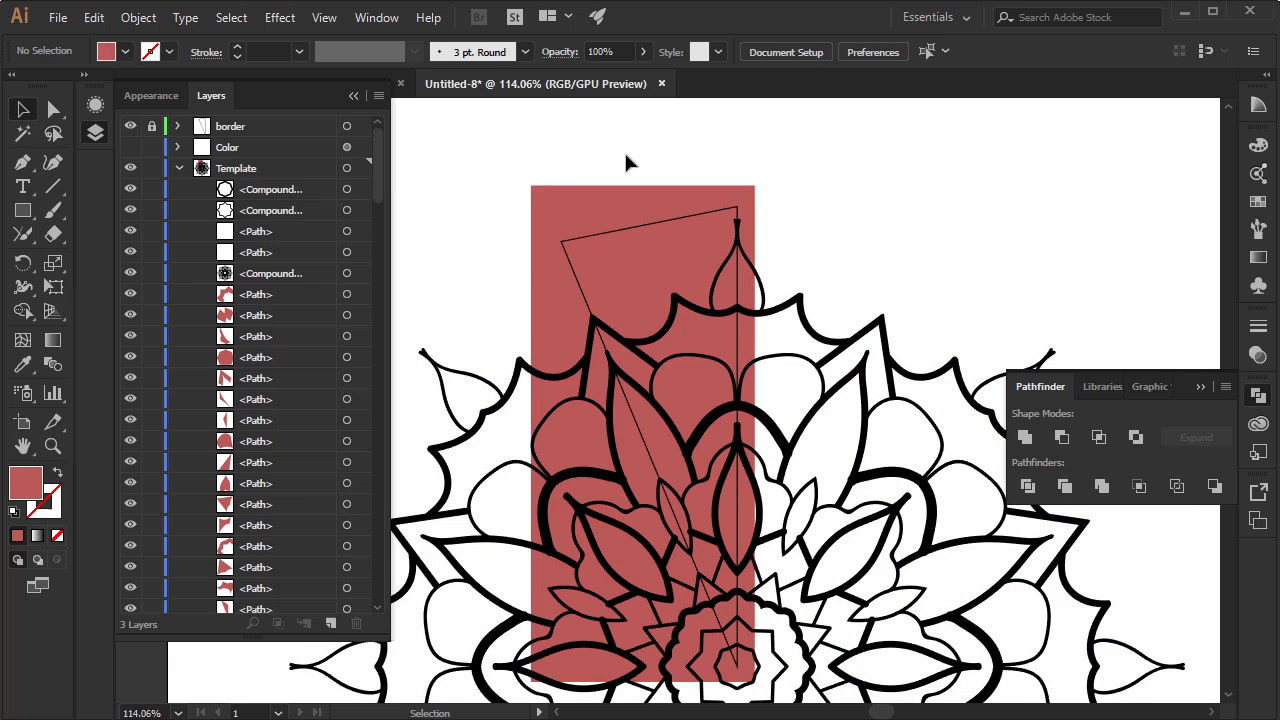
pyautogui.click(577, 216)
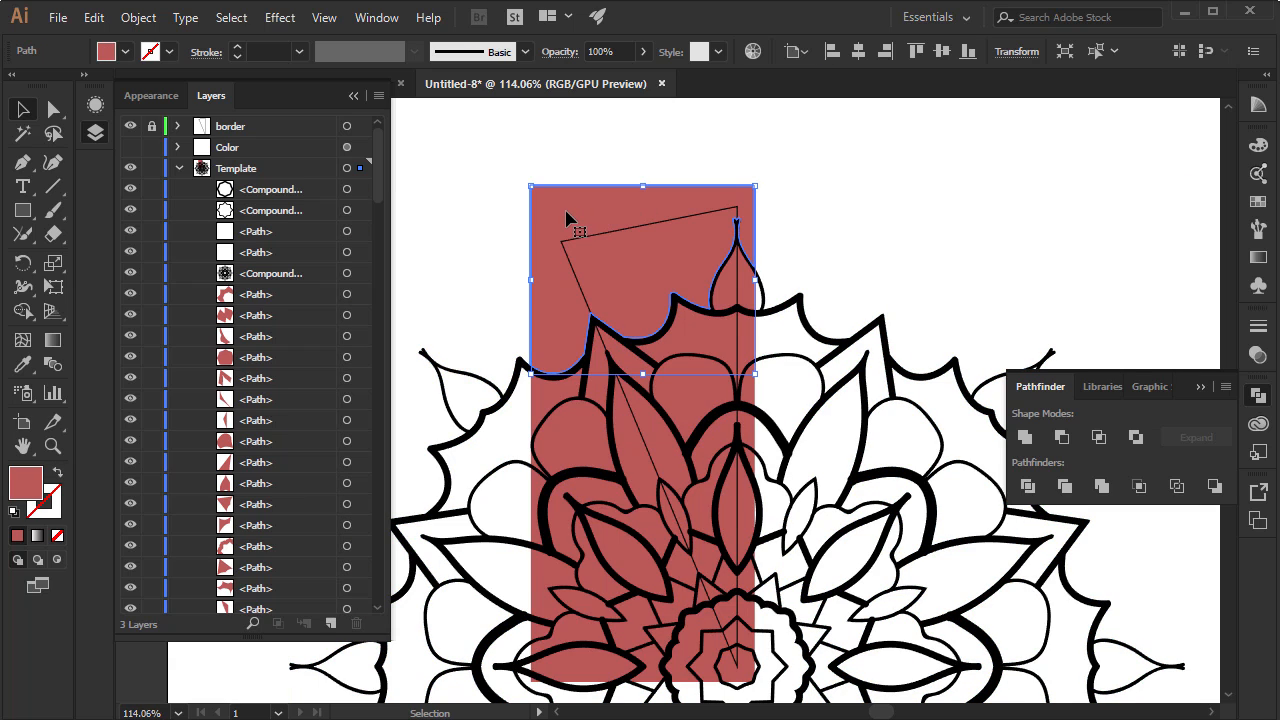
pyautogui.press('Delete')
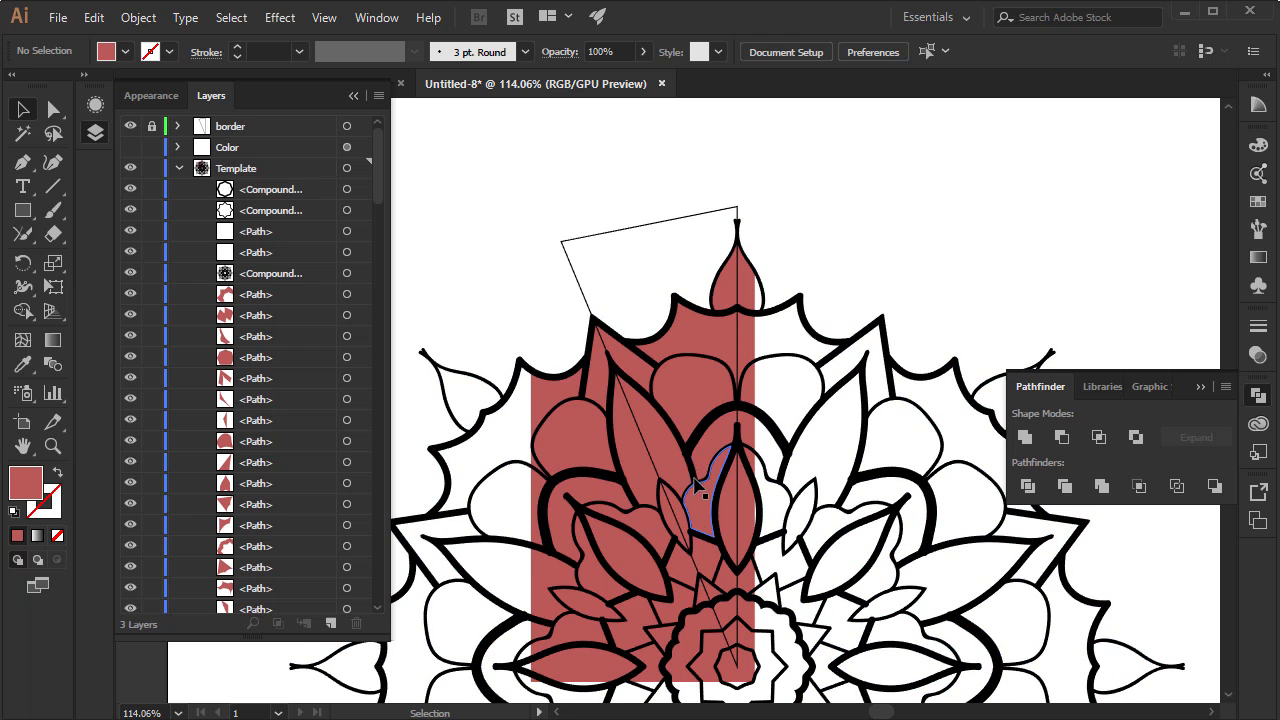
pyautogui.click(702, 340)
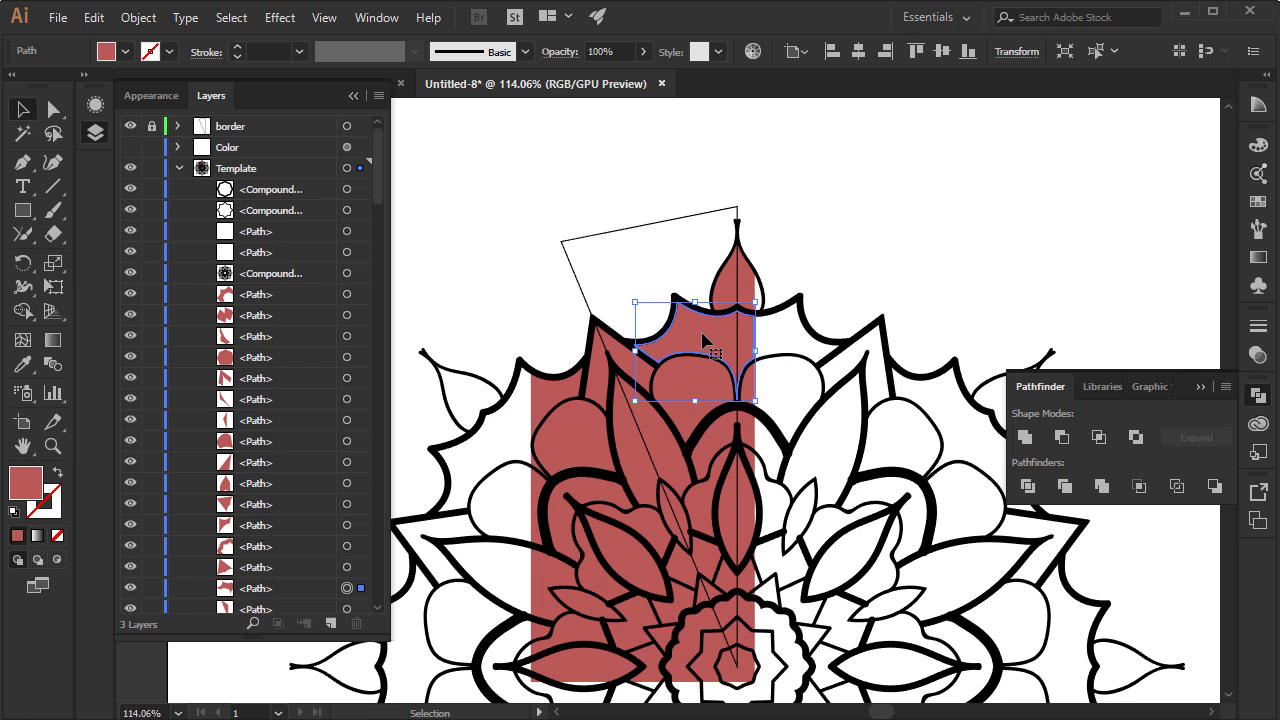
# Move the scalloped red piece and the teardrop piece out of the mandala, and undo both moves
pyautogui.moveTo(702, 334); pyautogui.dragTo(894, 238)
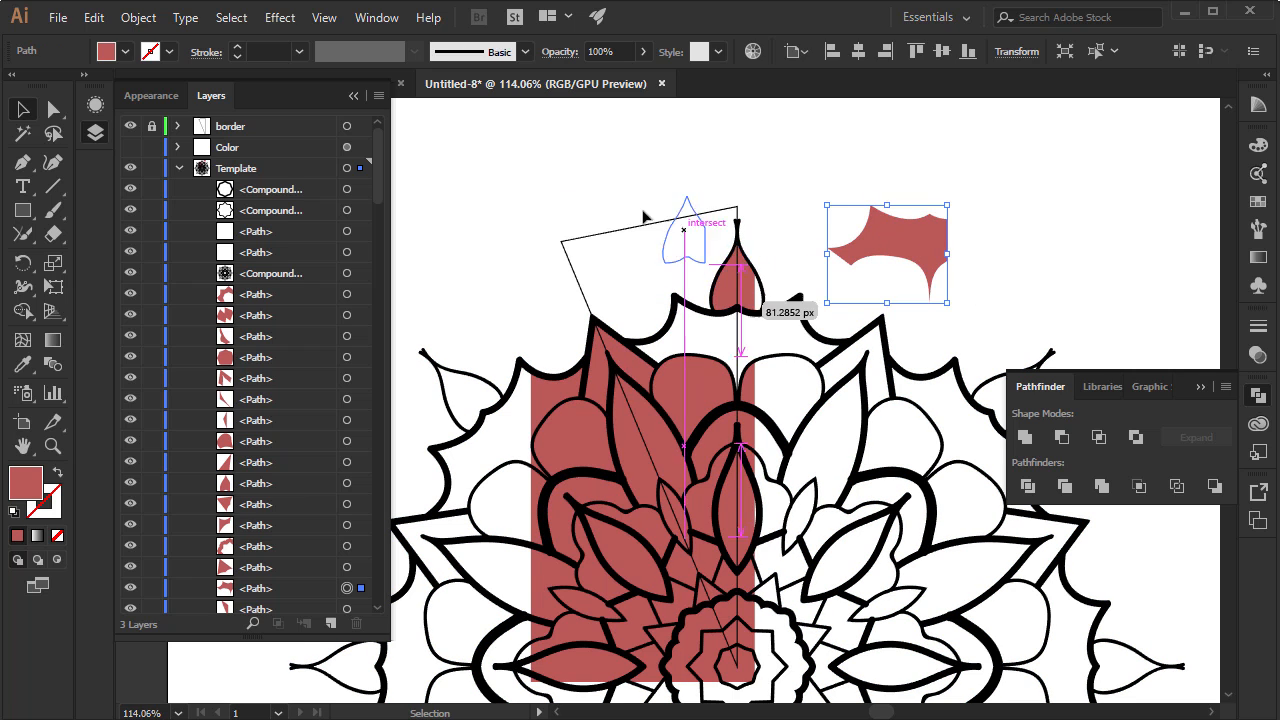
pyautogui.moveTo(645, 217); pyautogui.dragTo(633, 207)
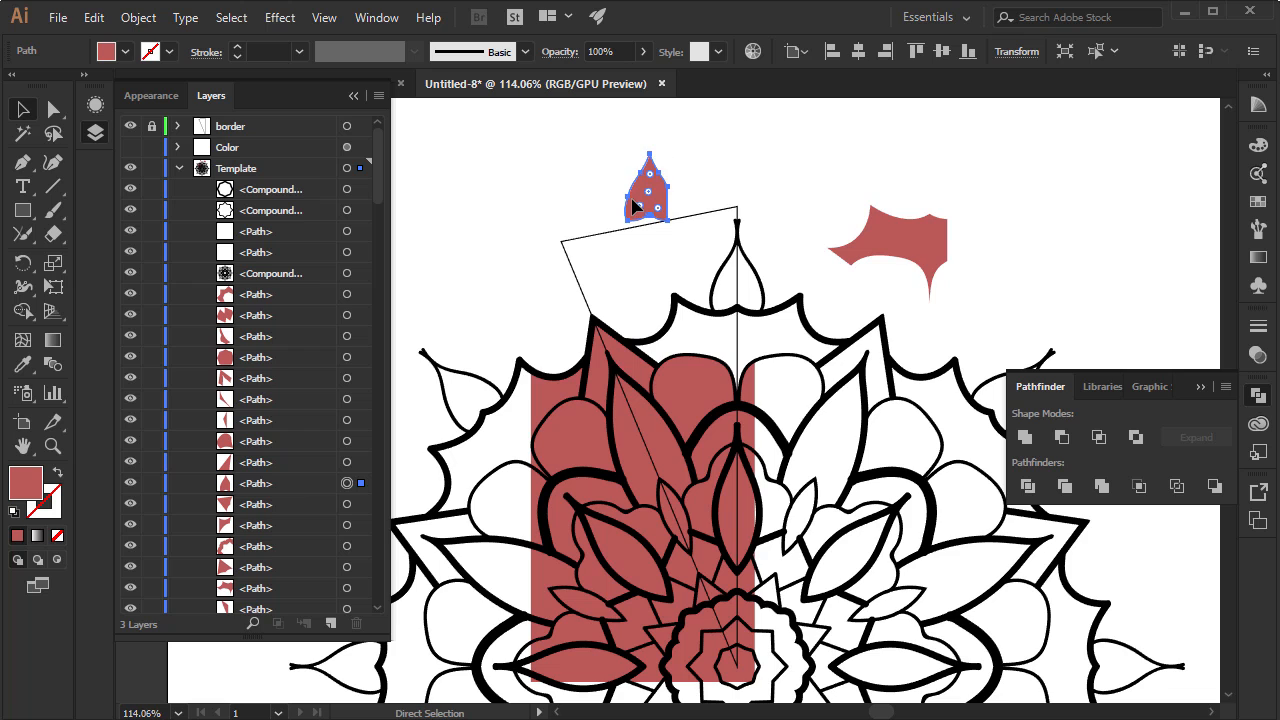
pyautogui.hotkey('ctrl', 'z')
pyautogui.hotkey('ctrl', 'z')
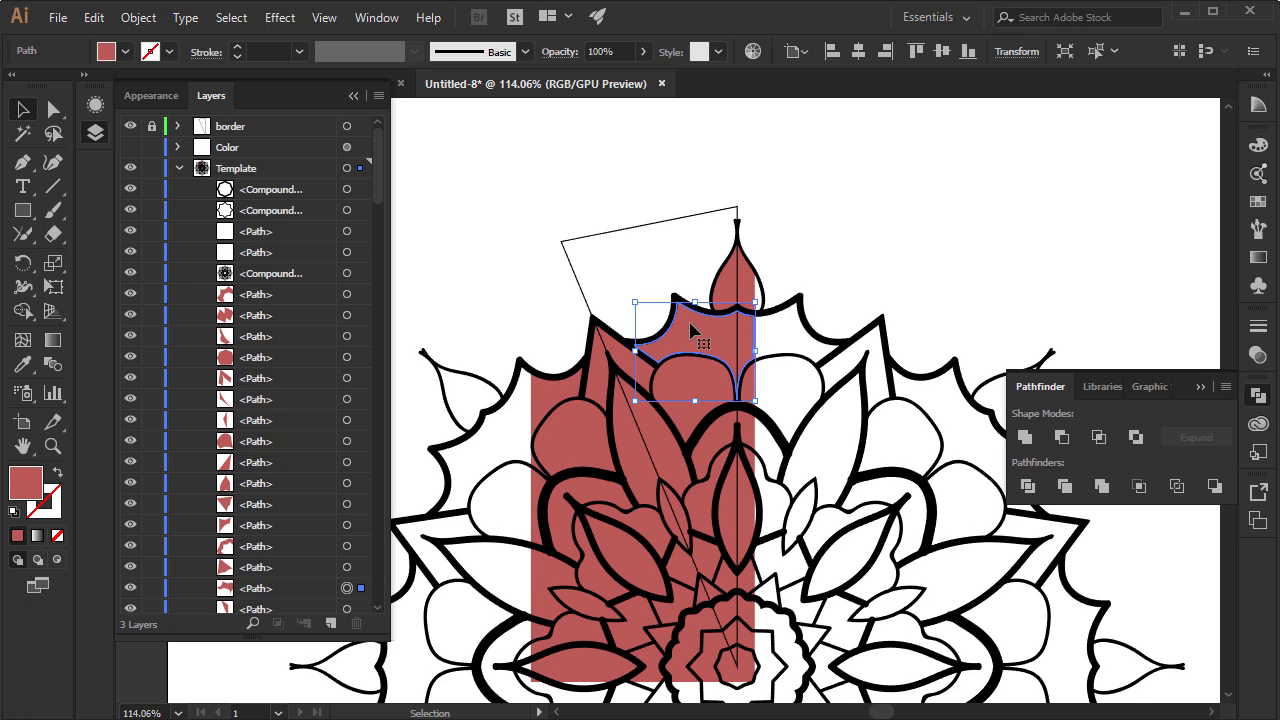
# Select all red pieces similar to the selected one and move them into a new layer above the Template layer
pyautogui.click(1097, 58)
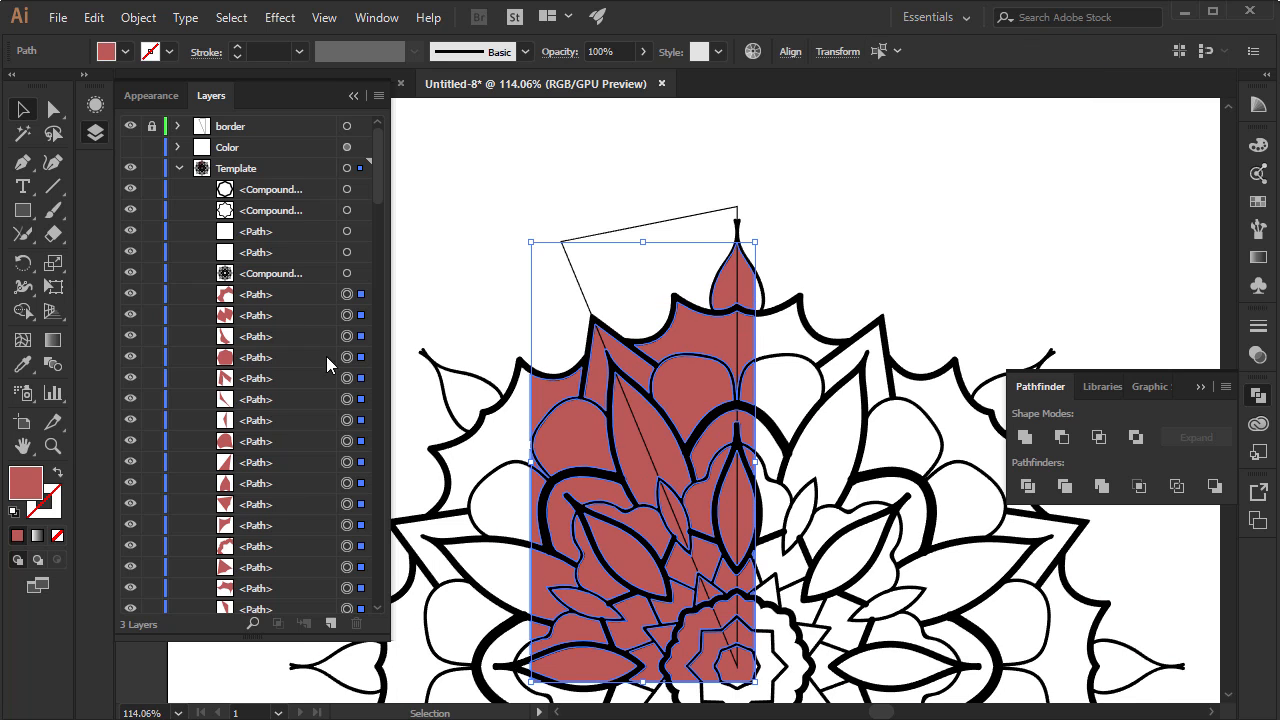
pyautogui.click(178, 168)
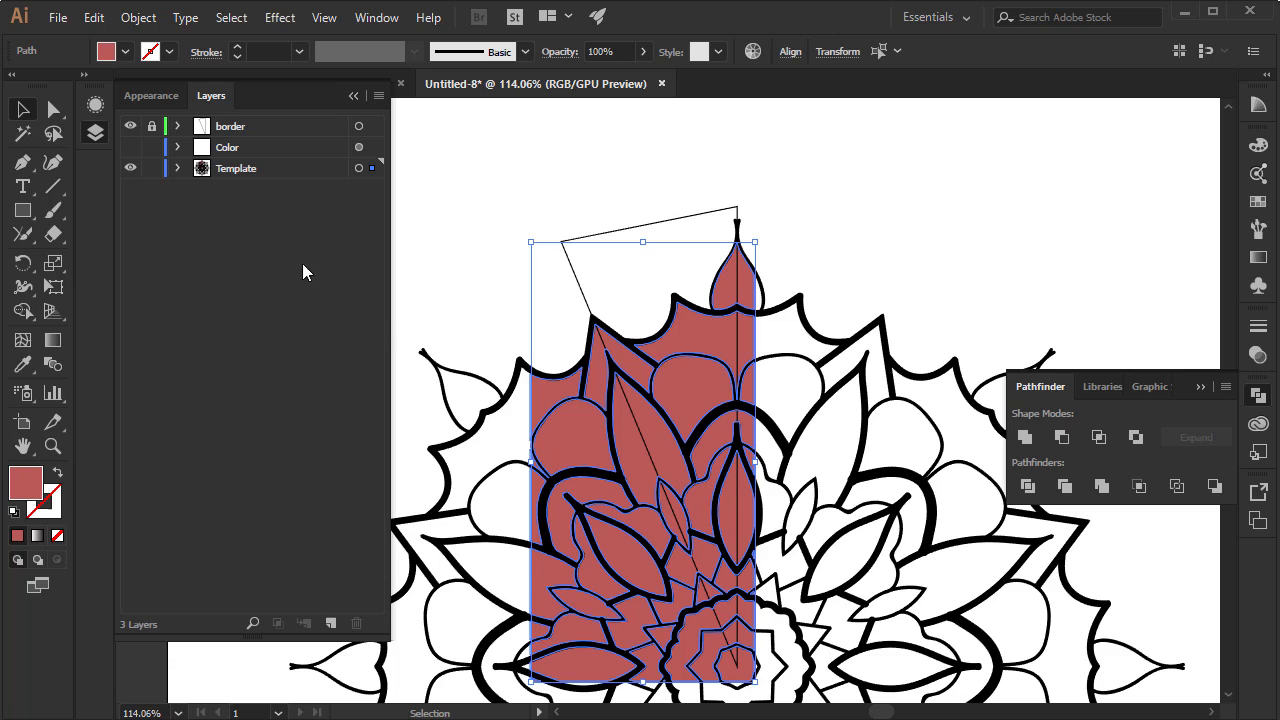
pyautogui.click(330, 624)
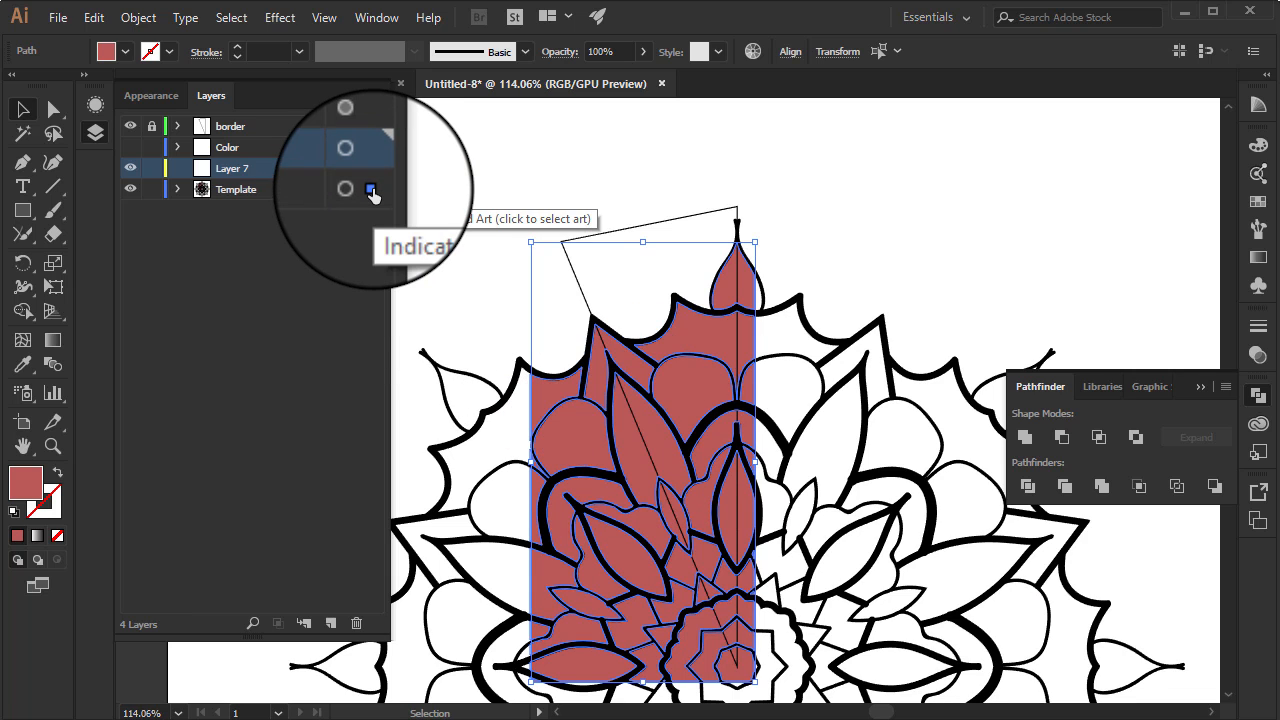
pyautogui.moveTo(371, 191); pyautogui.dragTo(372, 169)
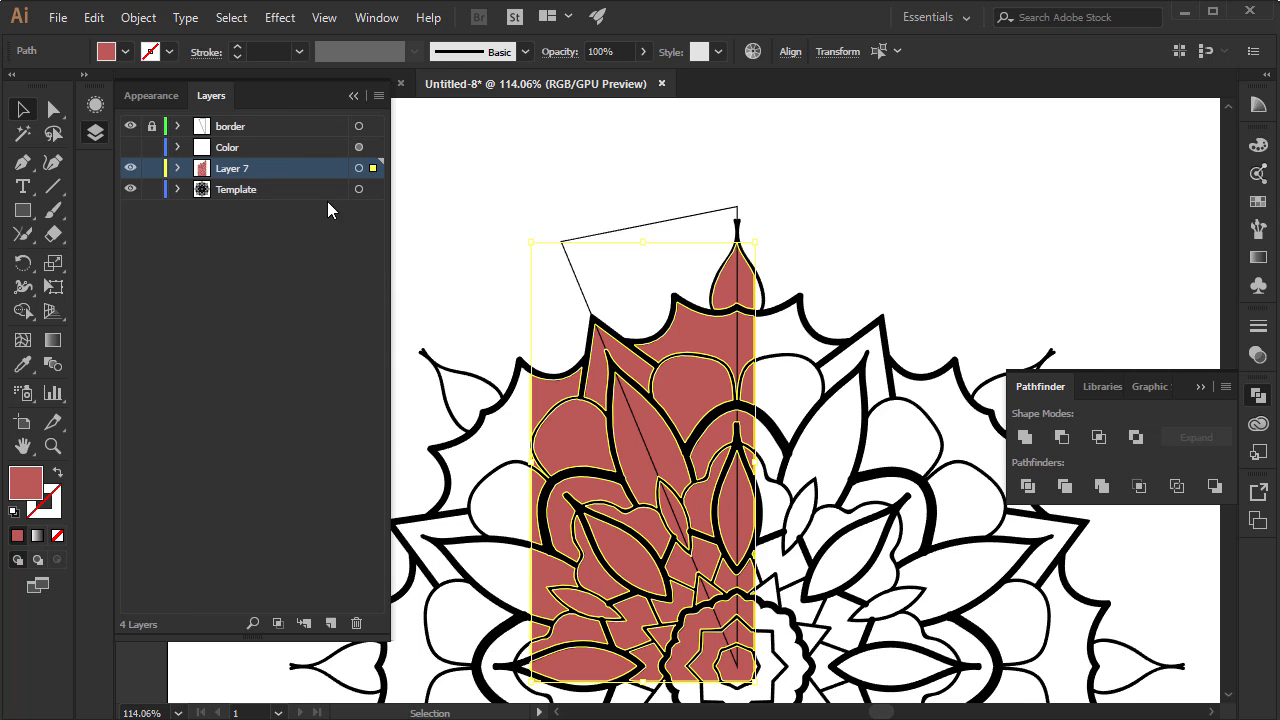
# Rename the Template layer as Lines
pyautogui.doubleClick(242, 189)
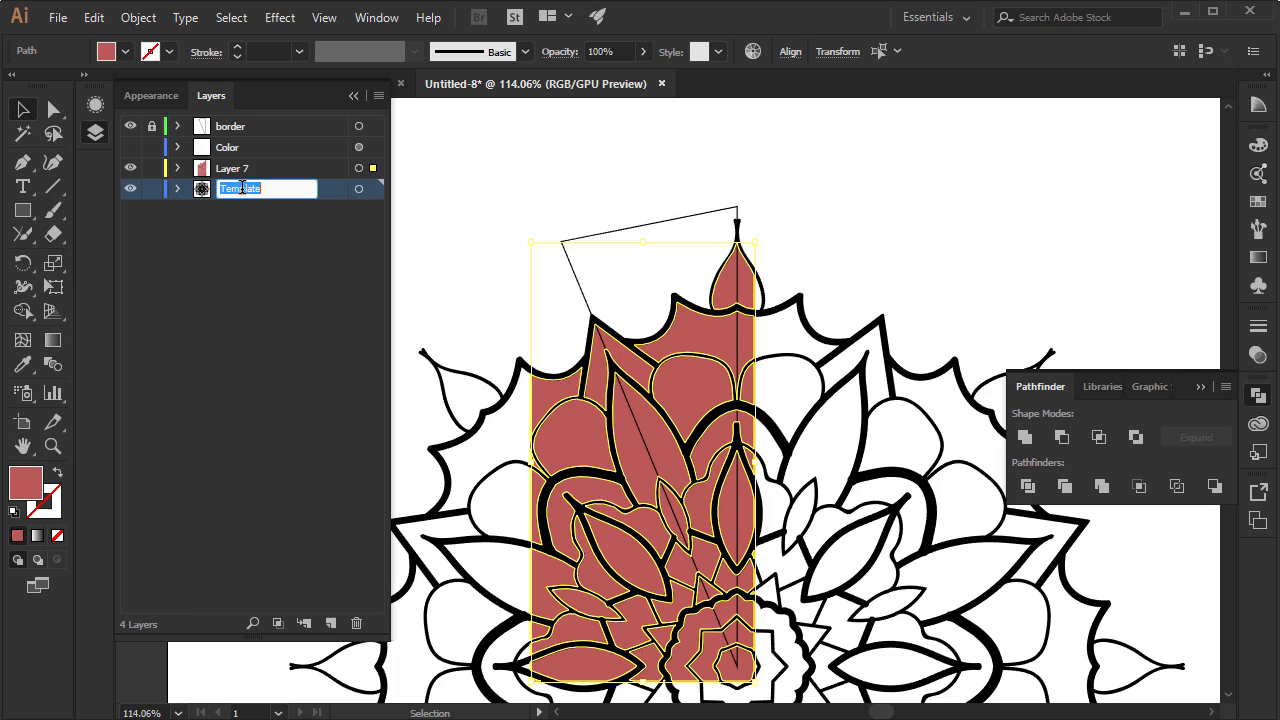
pyautogui.write('Lines')
pyautogui.press('Return')
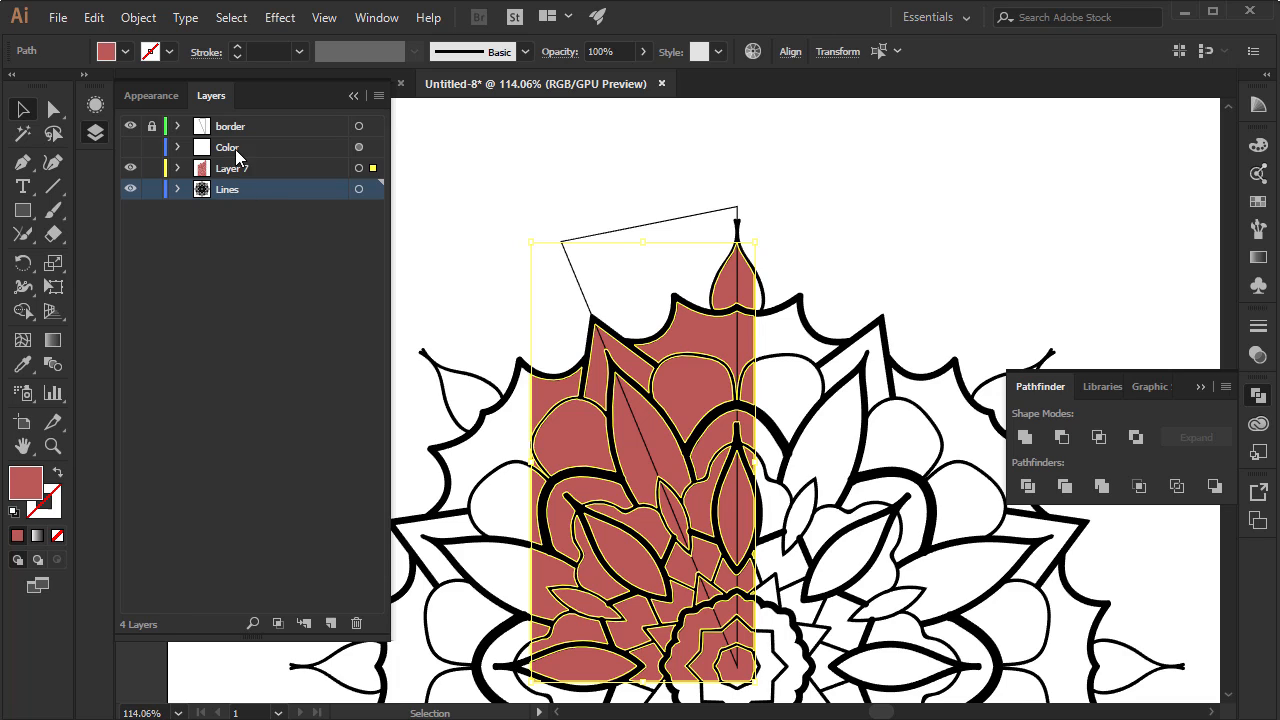
# Show the Color layer, expand it and make its draw copy sublayer the active one
pyautogui.click(130, 148)
pyautogui.click(178, 148)
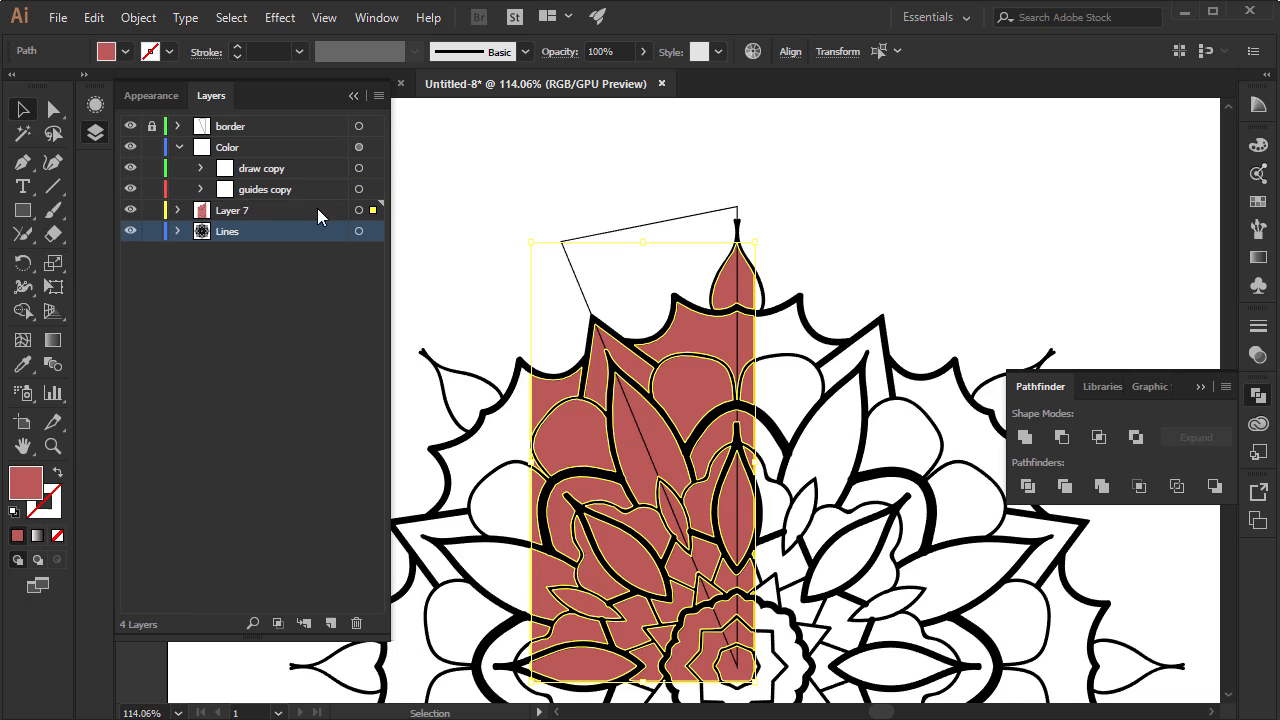
pyautogui.click(299, 168)
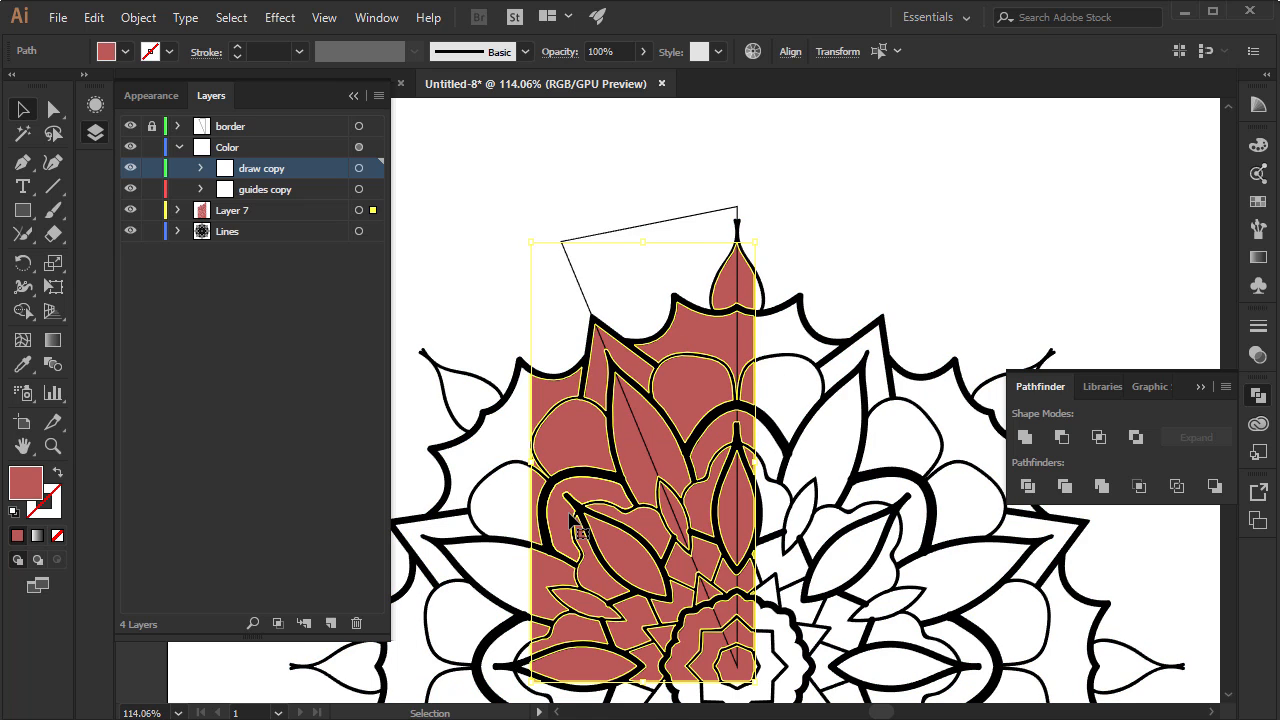
pyautogui.press('space')
pyautogui.moveTo(584, 522); pyautogui.dragTo(565, 427)
pyautogui.click(549, 390)
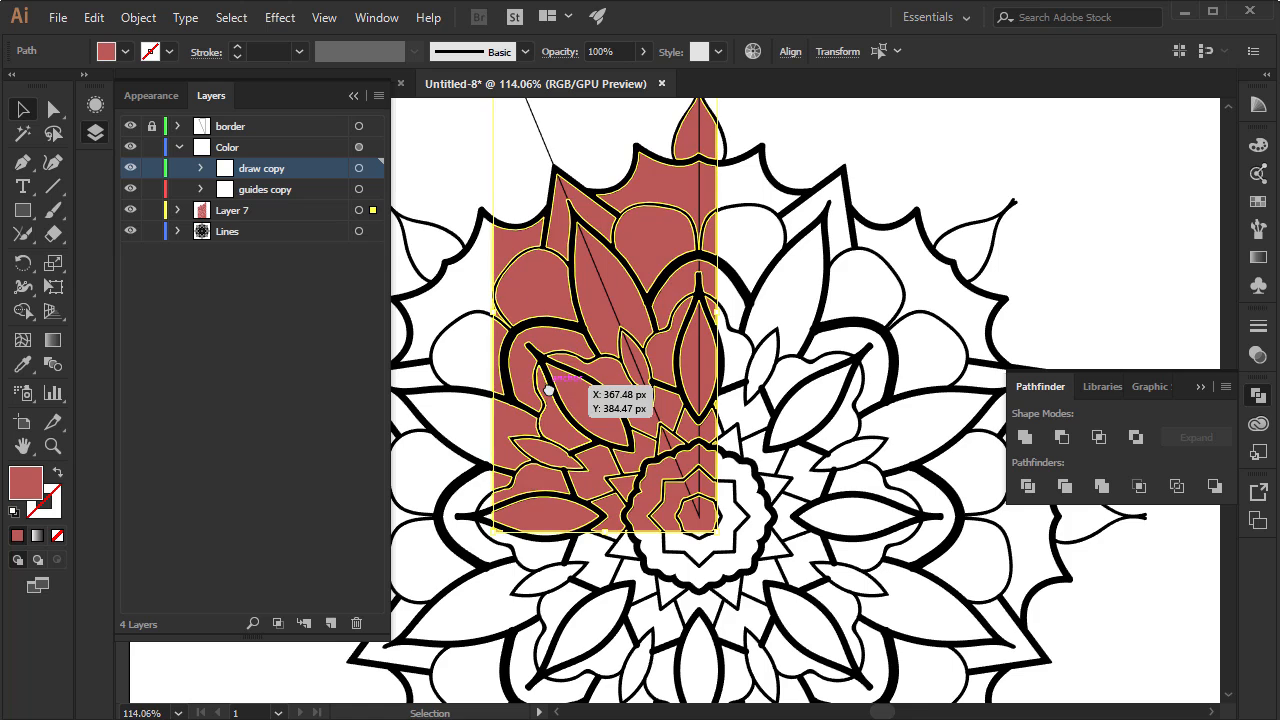
# Move the selected red pieces from Layer 7 into the draw copy sublayer of the Color layer
pyautogui.click(1200, 386)
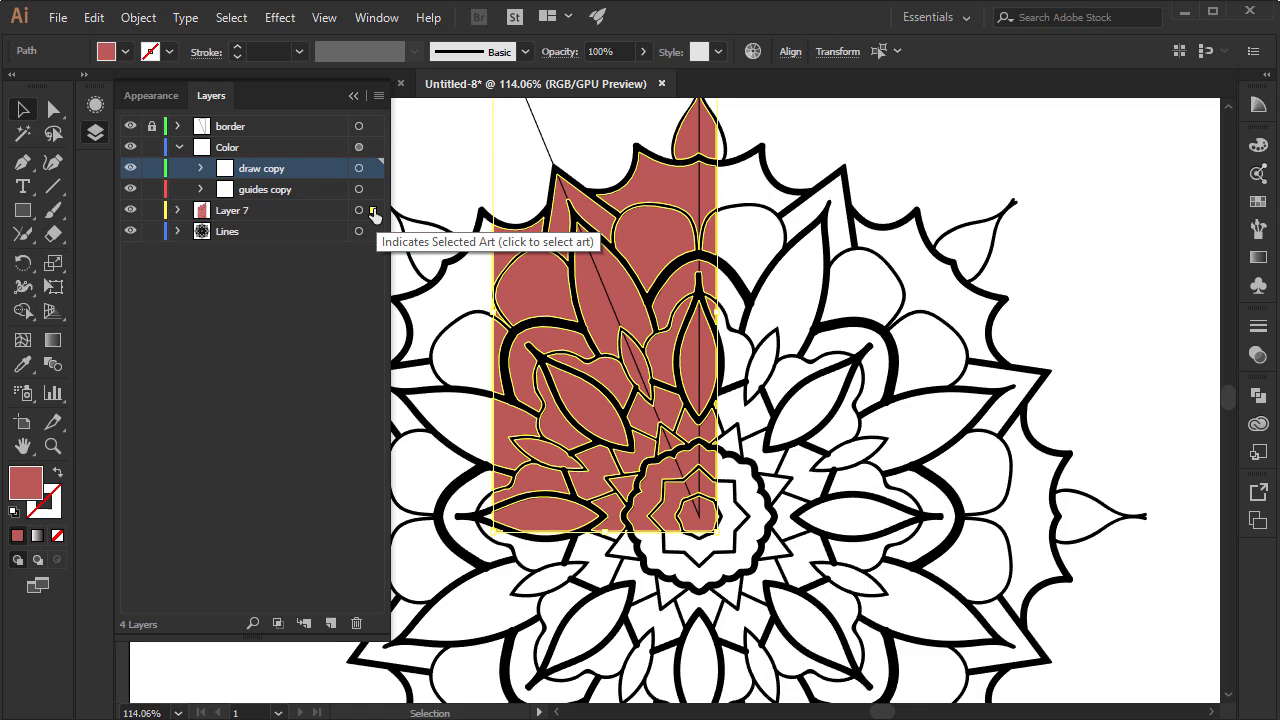
pyautogui.moveTo(373, 216); pyautogui.dragTo(372, 172)
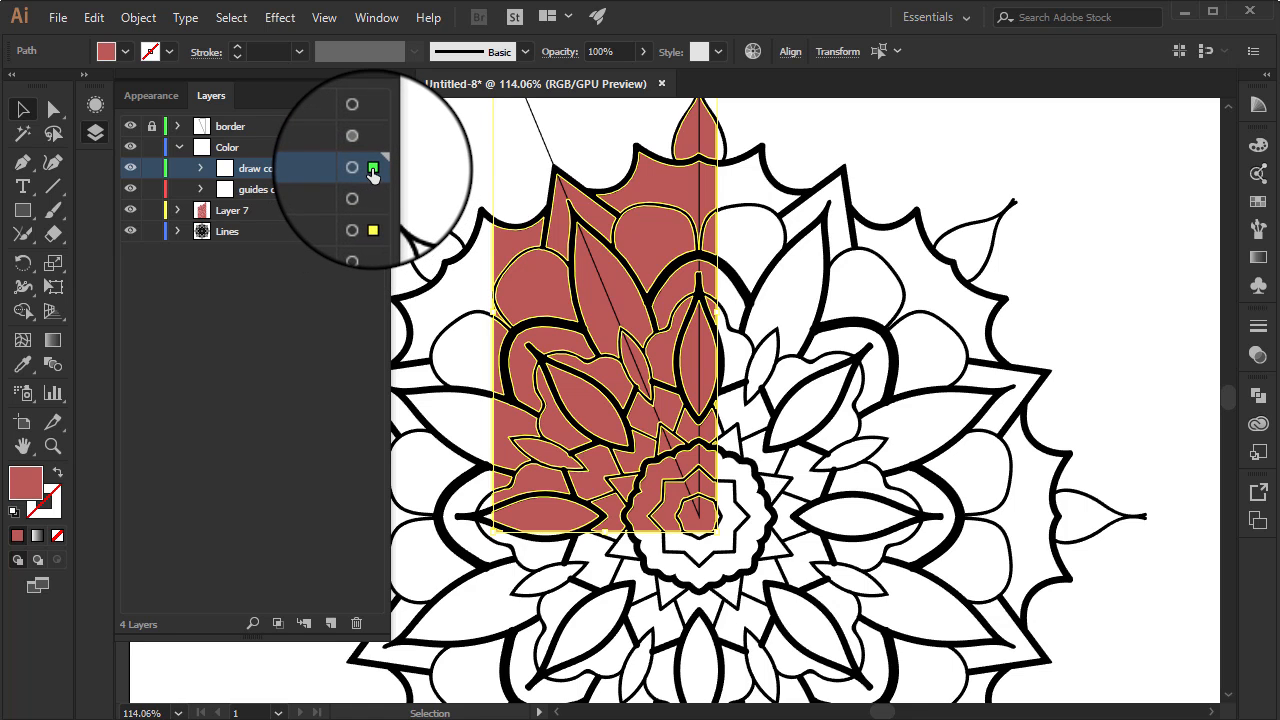
pyautogui.moveTo(372, 172); pyautogui.dragTo(372, 172)
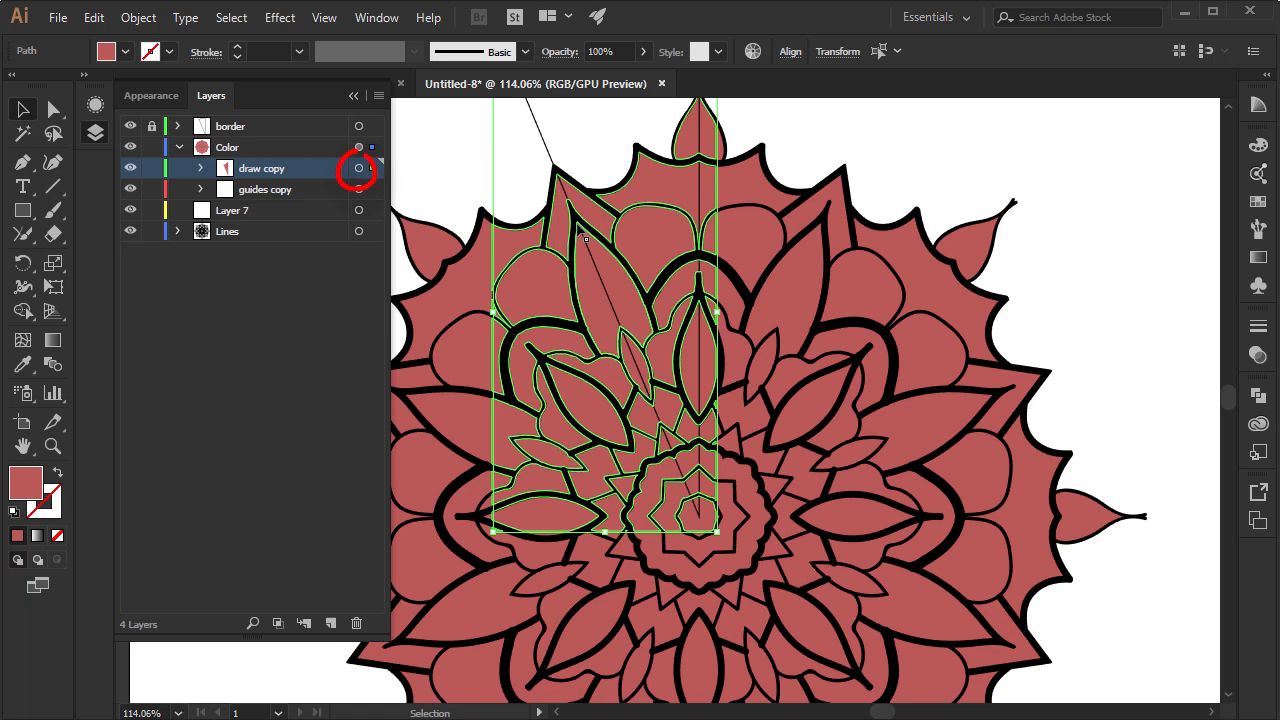
# Recolour every piece in the draw copy sublayer, excluding its clipping path, with the fill 933f3f
pyautogui.click(358, 172)
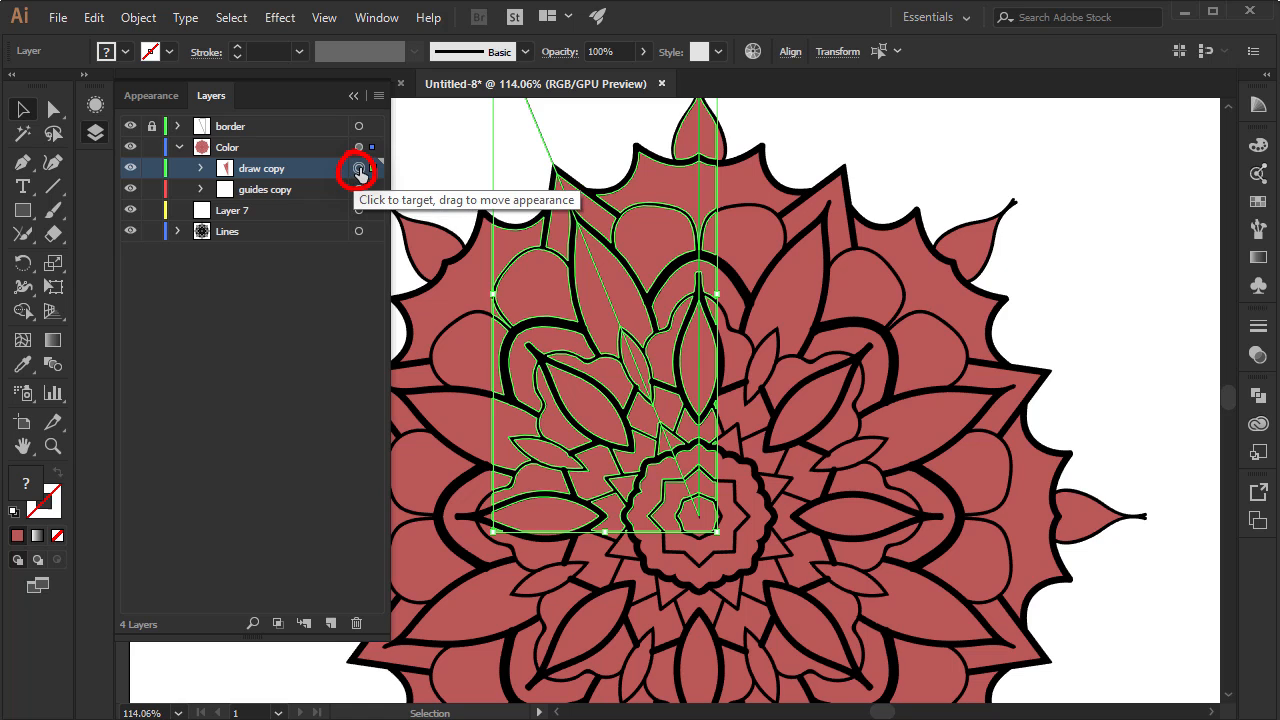
pyautogui.click(200, 168)
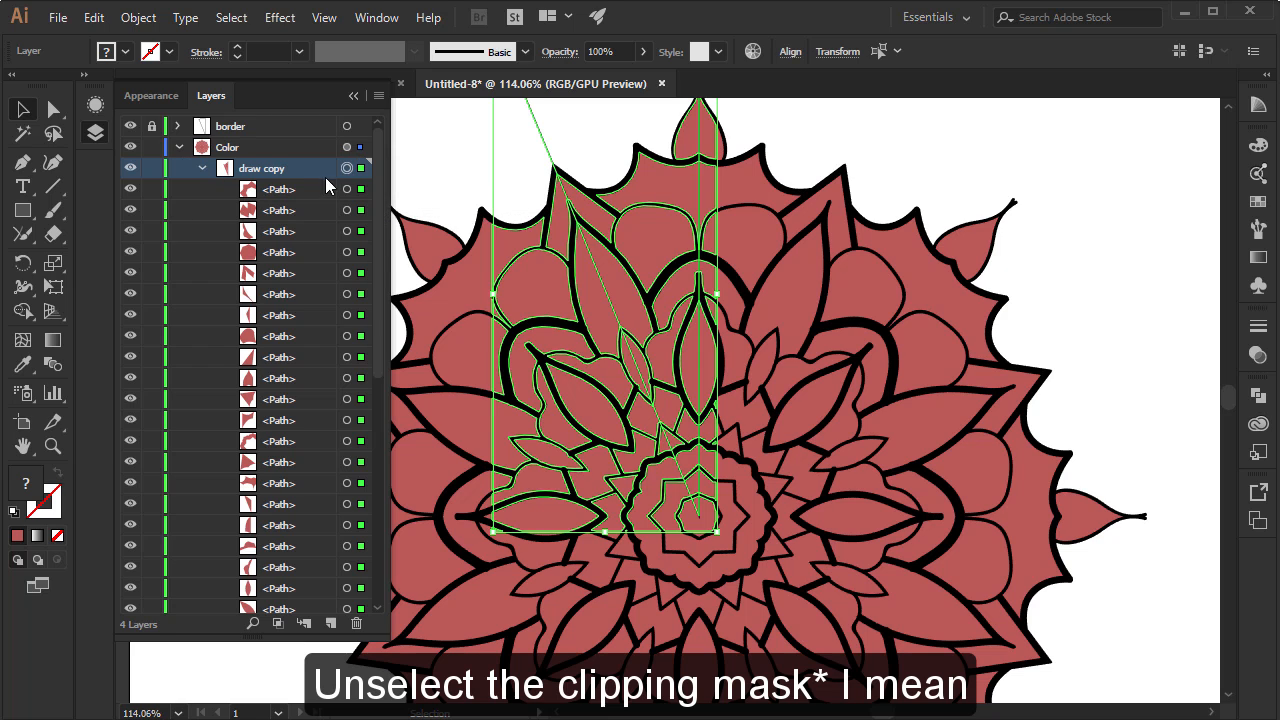
pyautogui.moveTo(377, 185); pyautogui.dragTo(396, 422)
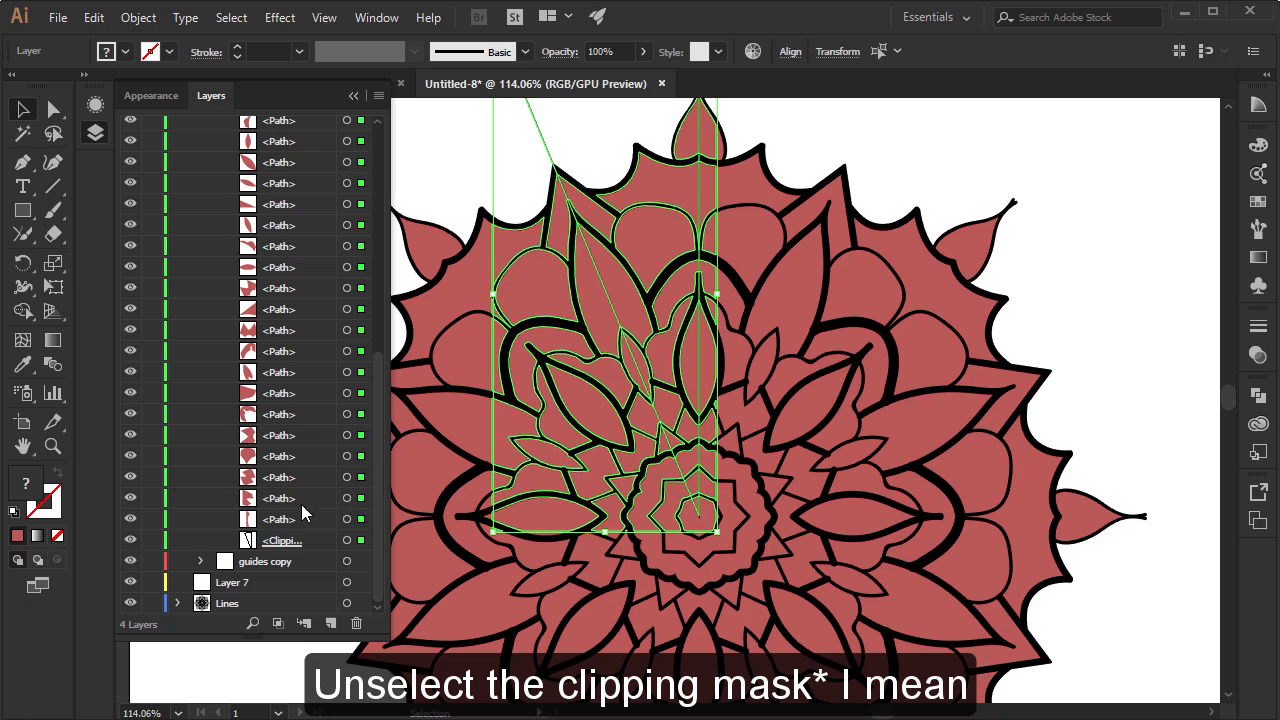
pyautogui.keyDown('shift'); pyautogui.click(360, 541); pyautogui.keyUp('shift')
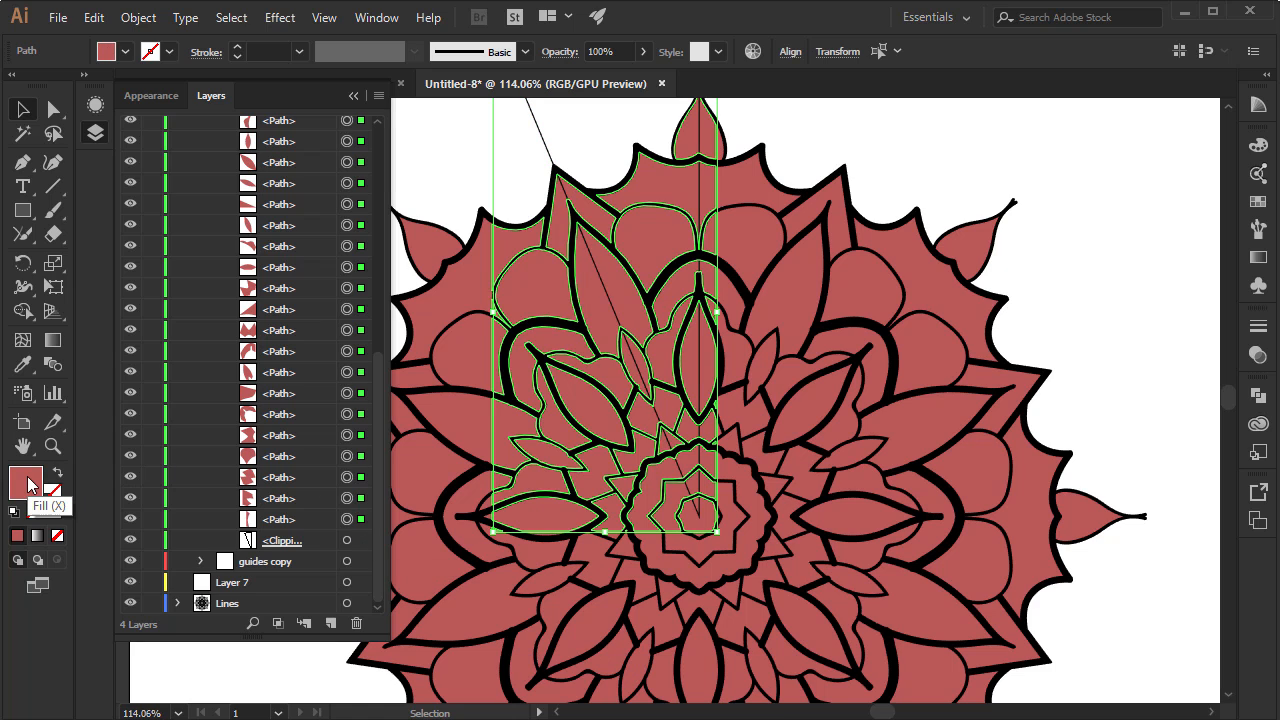
pyautogui.doubleClick(33, 490)
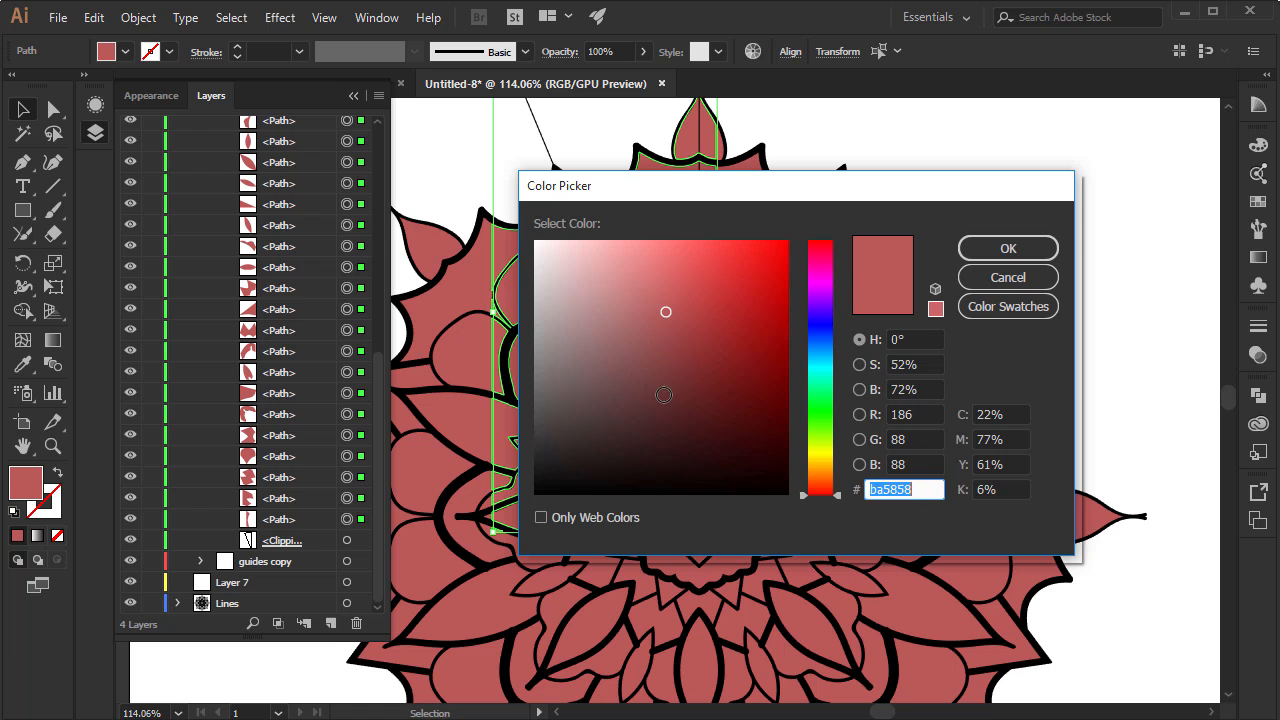
pyautogui.moveTo(675, 324)
pyautogui.mouseDown()
pyautogui.moveTo(669, 354)
pyautogui.moveTo(680, 346)
pyautogui.mouseUp()
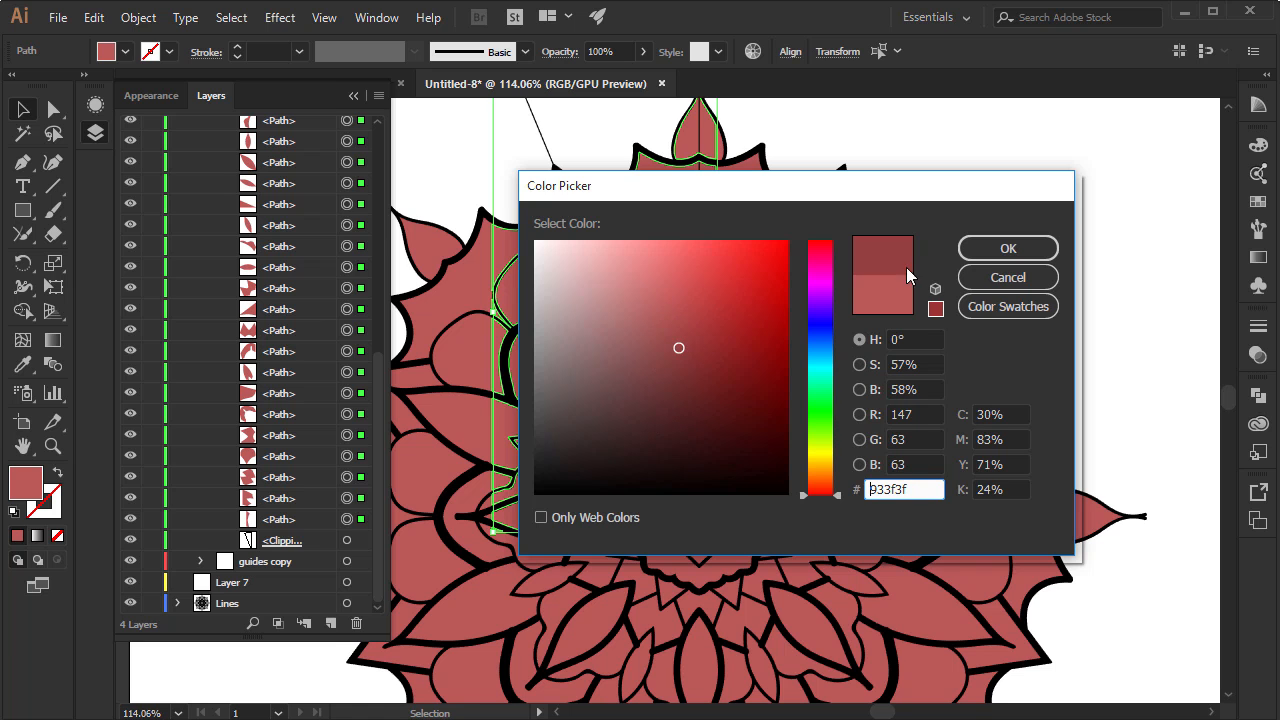
pyautogui.click(985, 256)
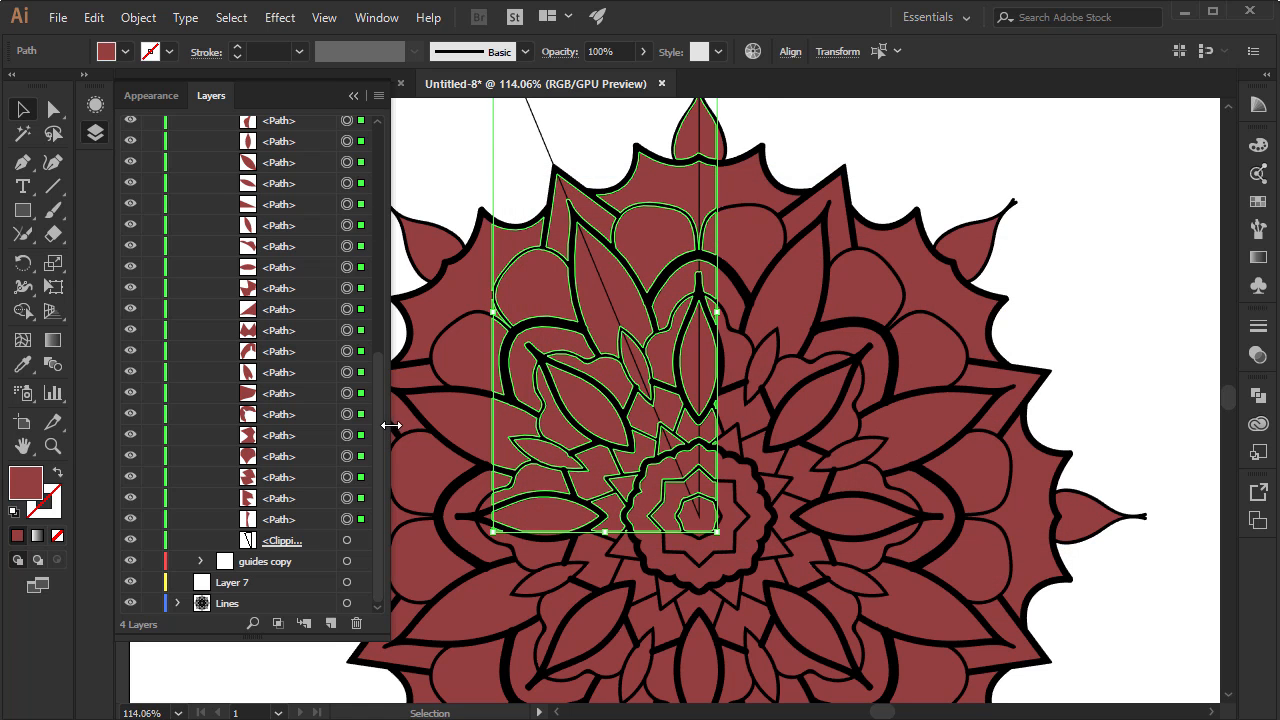
pyautogui.moveTo(378, 408); pyautogui.dragTo(395, 164)
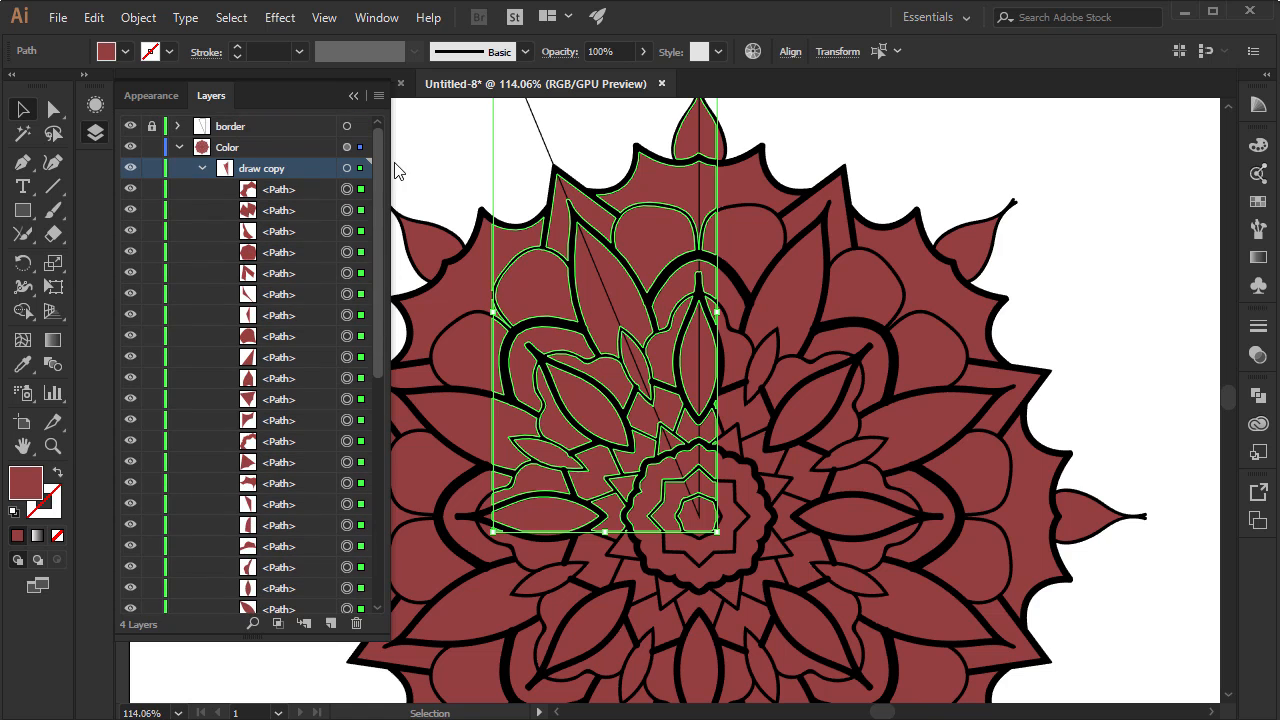
pyautogui.click(202, 167)
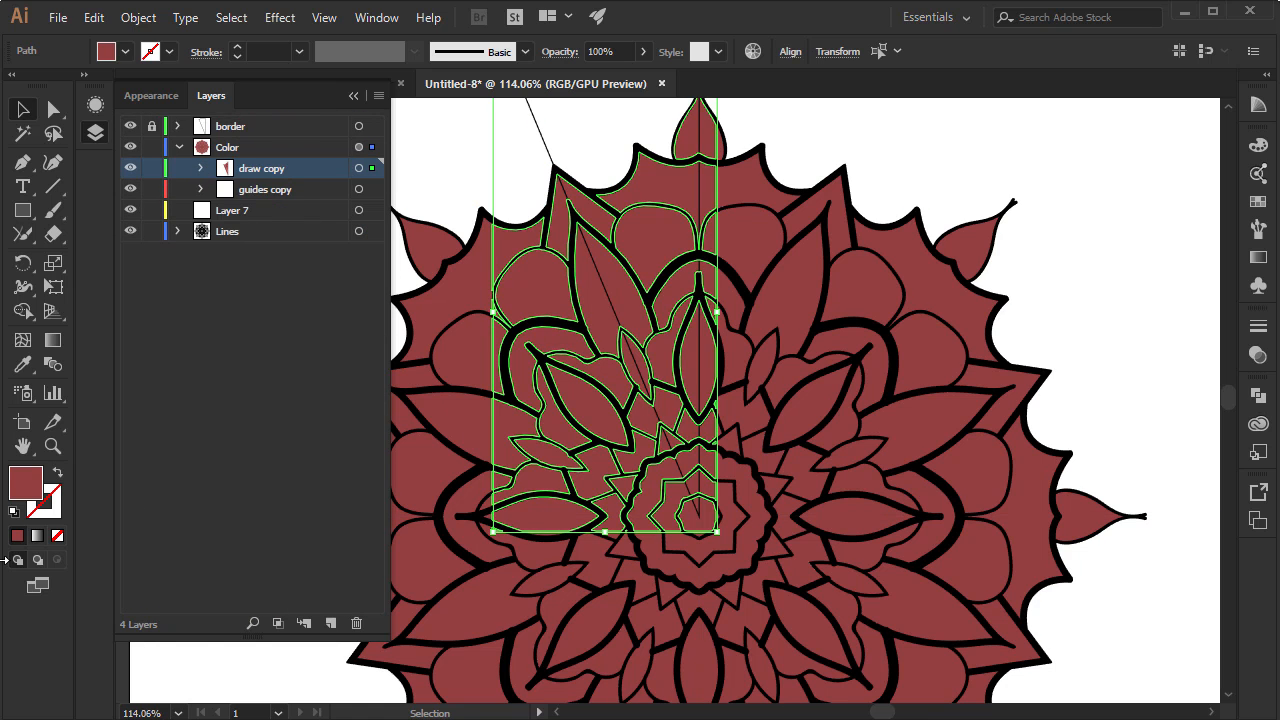
# Deselect the artwork, hide the border layer to inspect the whole mandala without the wedge outline, and show that layer again
pyautogui.click(53, 446)
pyautogui.keyDown('alt'); pyautogui.click(671, 425); pyautogui.keyUp('alt')
pyautogui.keyDown('alt'); pyautogui.click(672, 410); pyautogui.keyUp('alt')
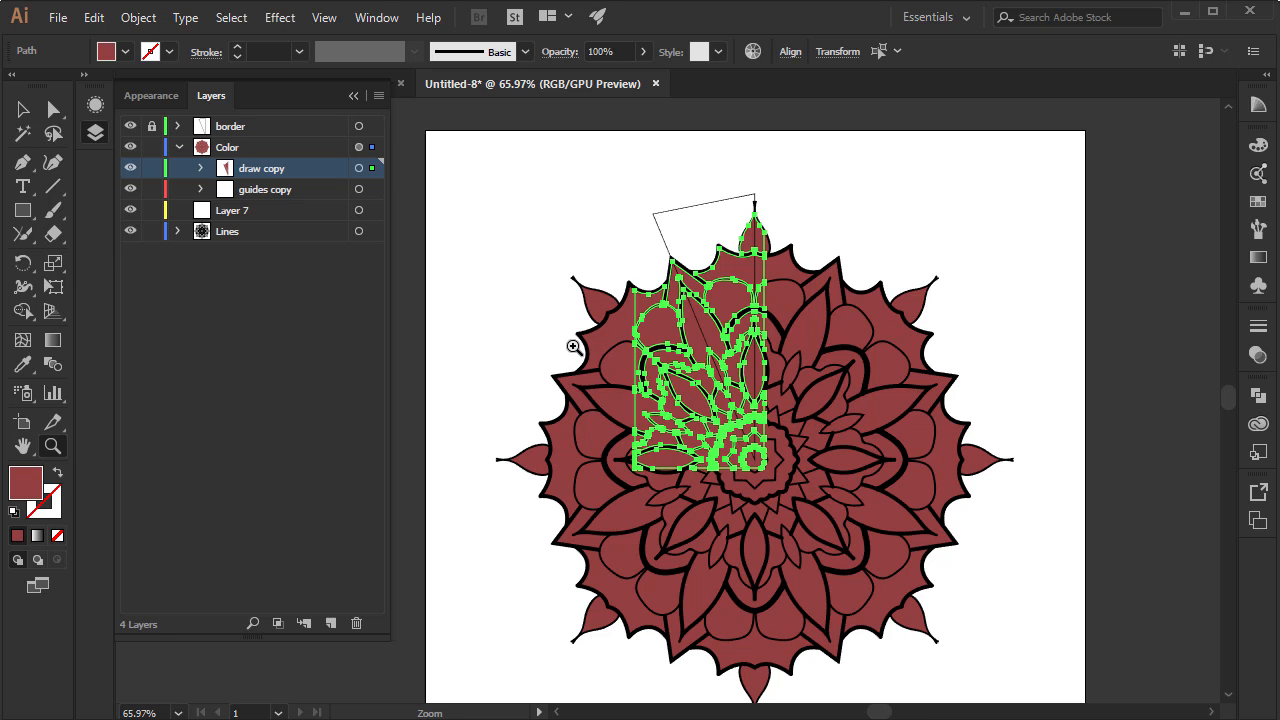
pyautogui.press('v')
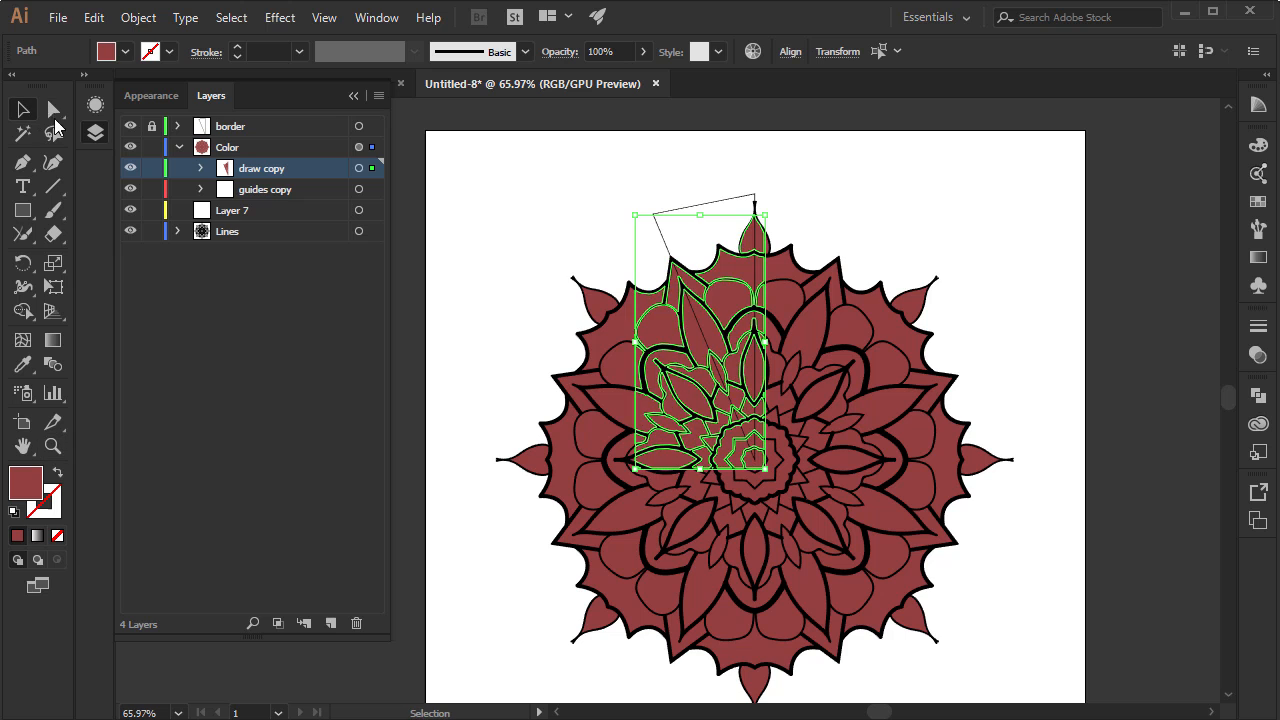
pyautogui.click(490, 203)
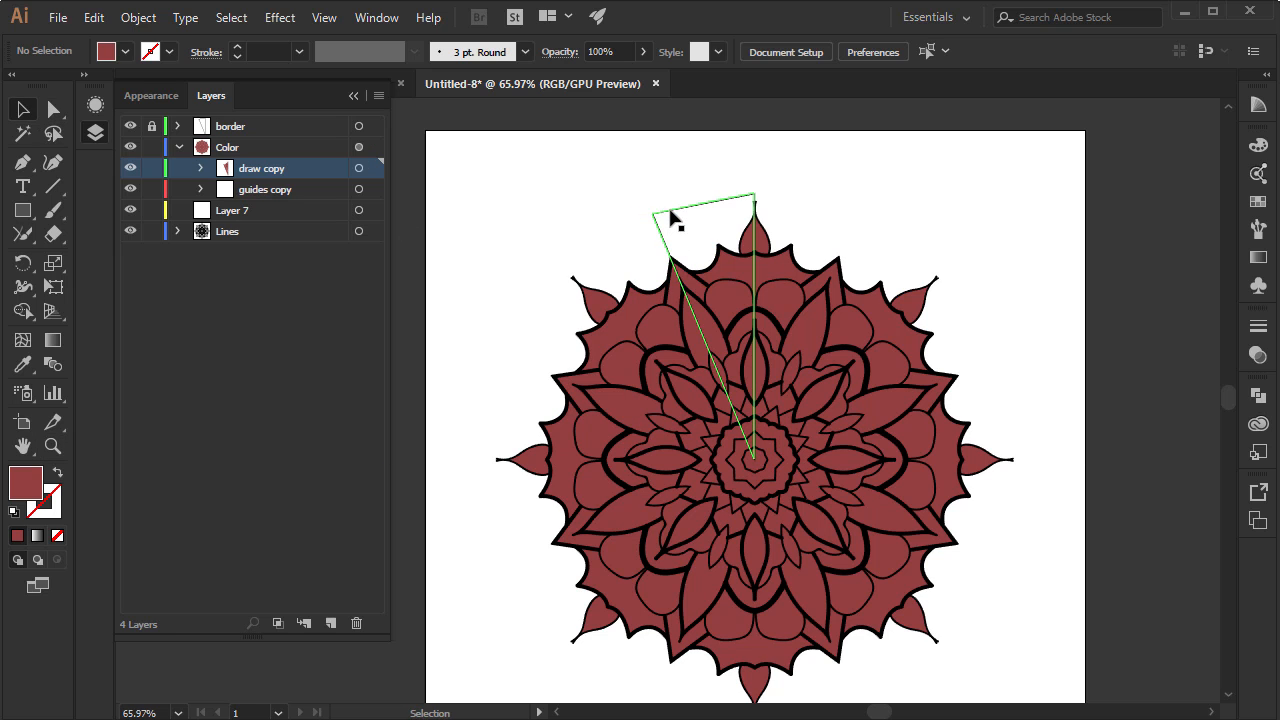
pyautogui.click(131, 126)
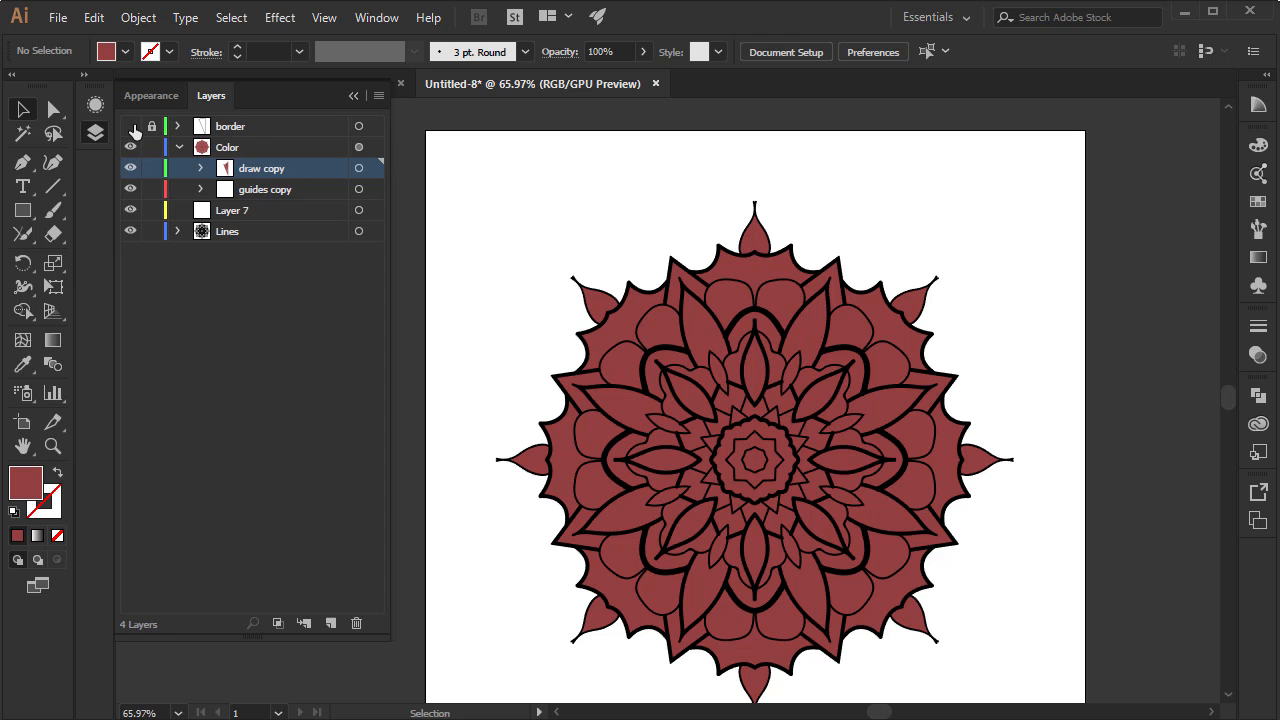
pyautogui.click(131, 126)
# Fill the rounded petal in the wedge with bright green, the scalloped outer piece with dark olive and the arch piece with 6e9b00
pyautogui.click(58, 437)
pyautogui.click(712, 346)
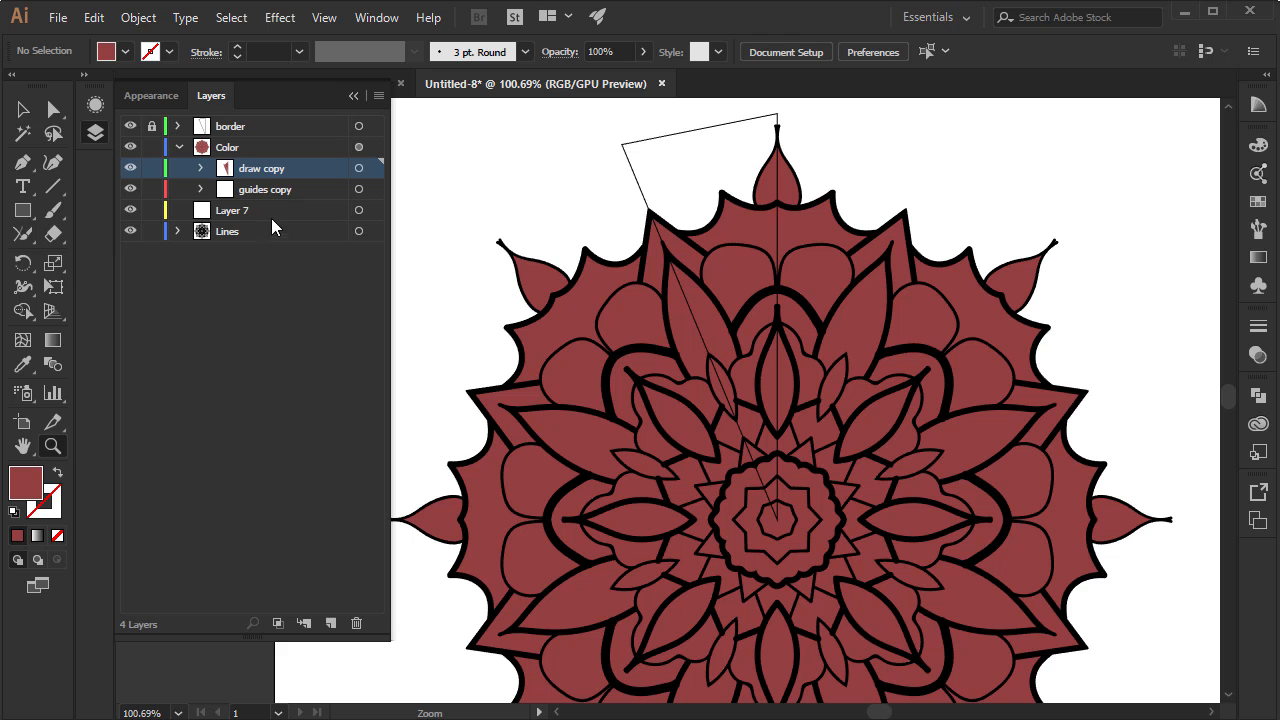
pyautogui.click(23, 109)
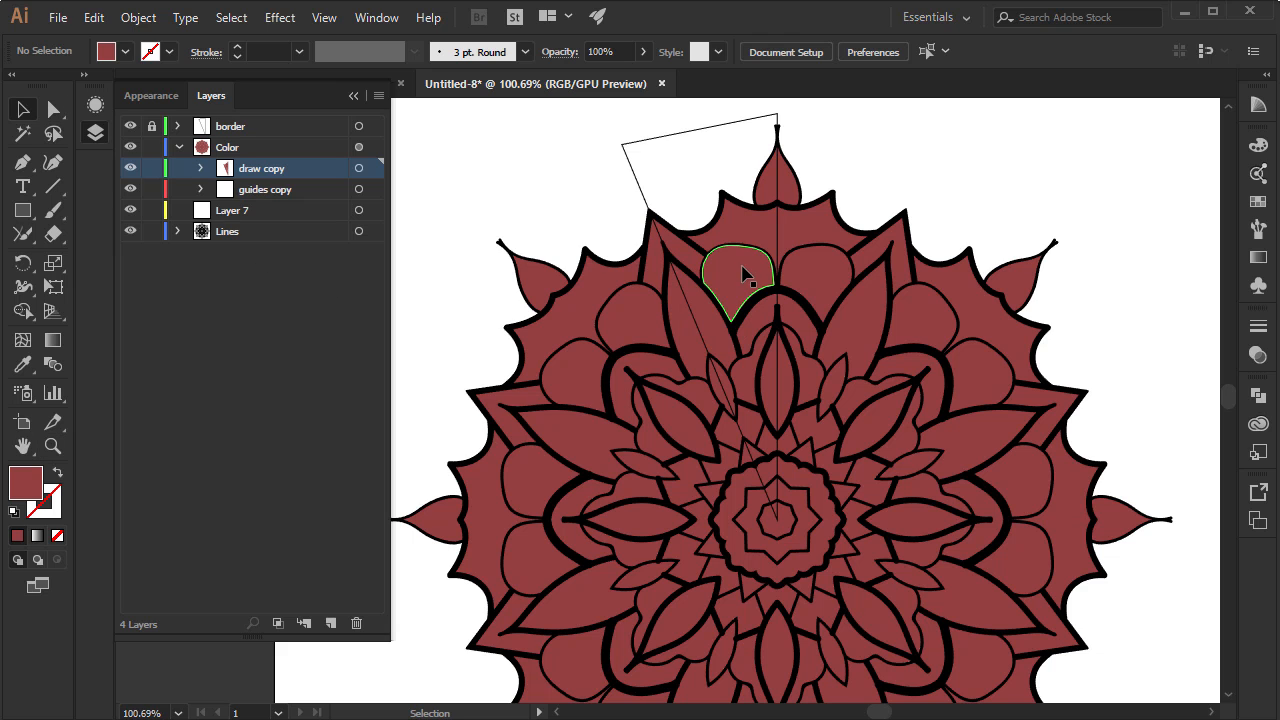
pyautogui.click(745, 275)
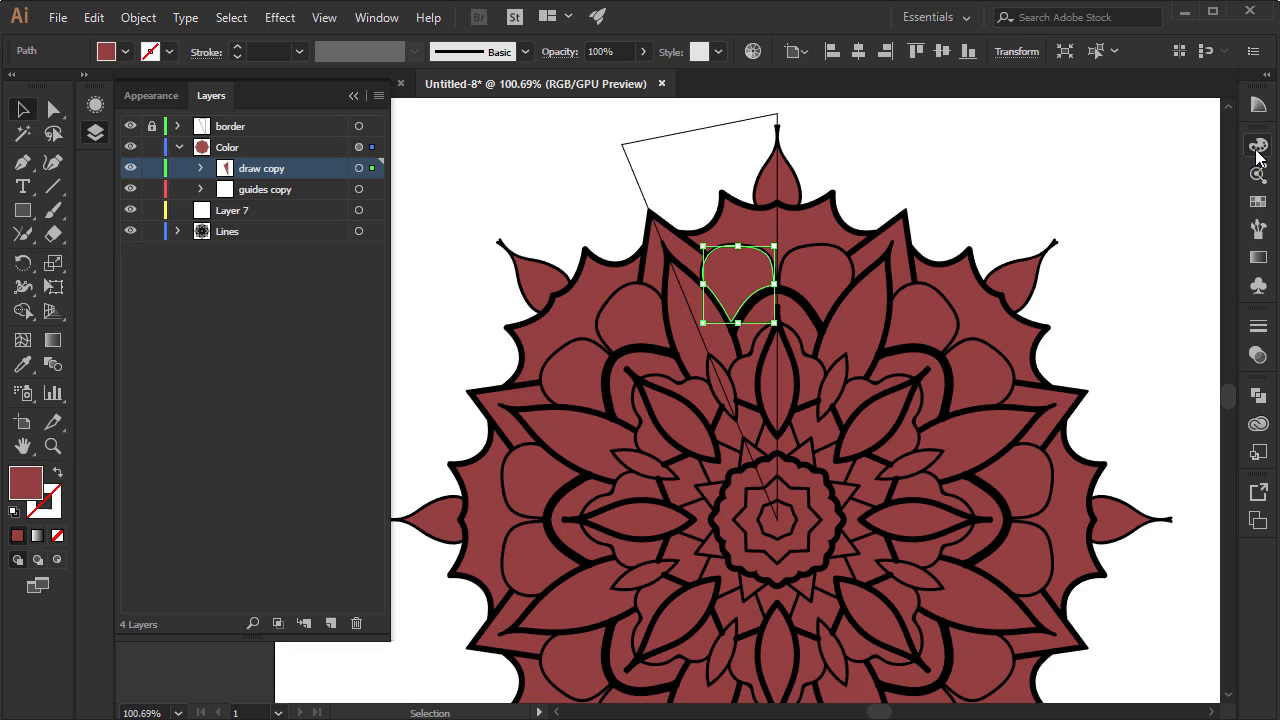
pyautogui.click(1257, 148)
pyautogui.moveTo(1084, 224); pyautogui.dragTo(1063, 303)
pyautogui.click(757, 225)
pyautogui.click(765, 315)
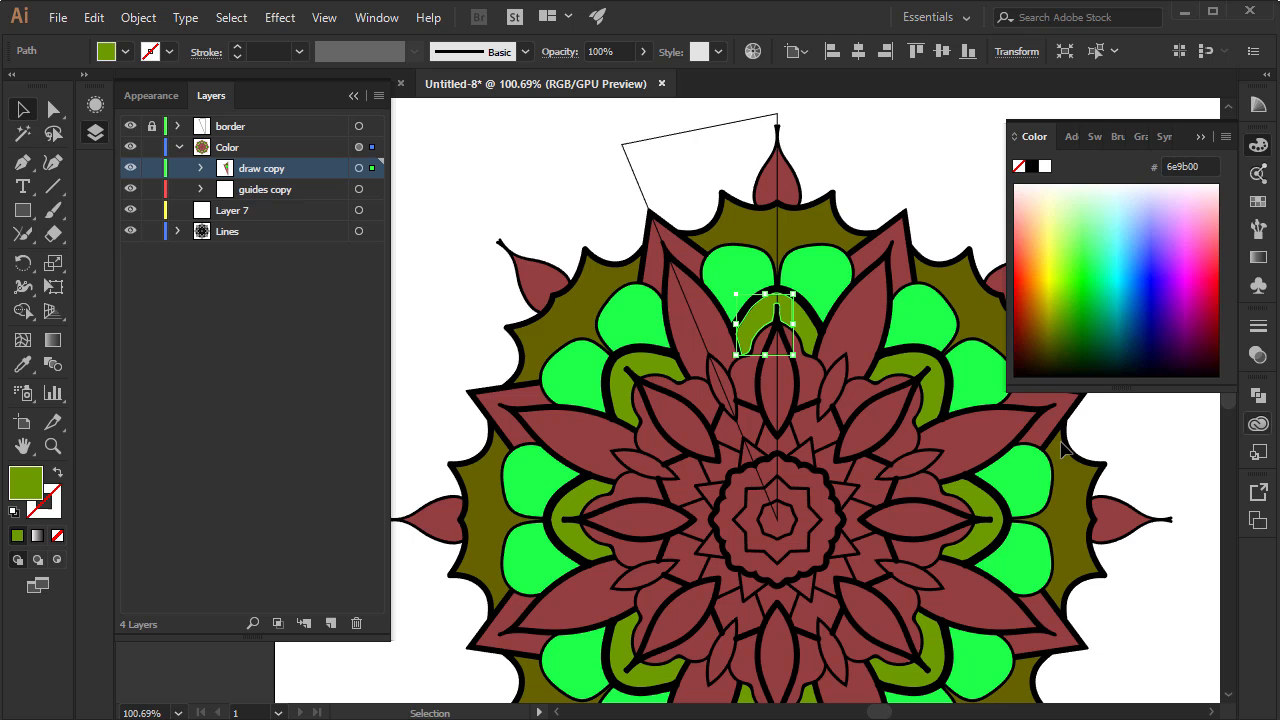
# Select every piece in the draw copy sublayer except the clipping path and remove their fill
pyautogui.click(359, 169)
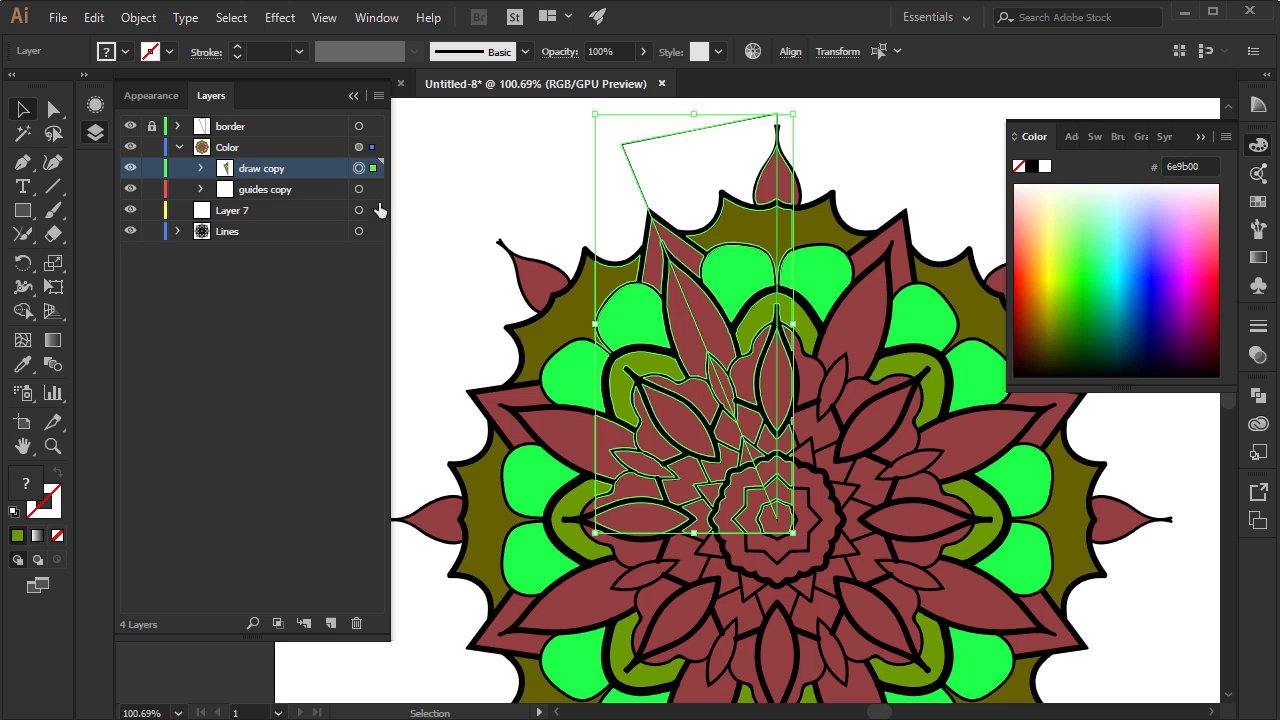
pyautogui.click(198, 170)
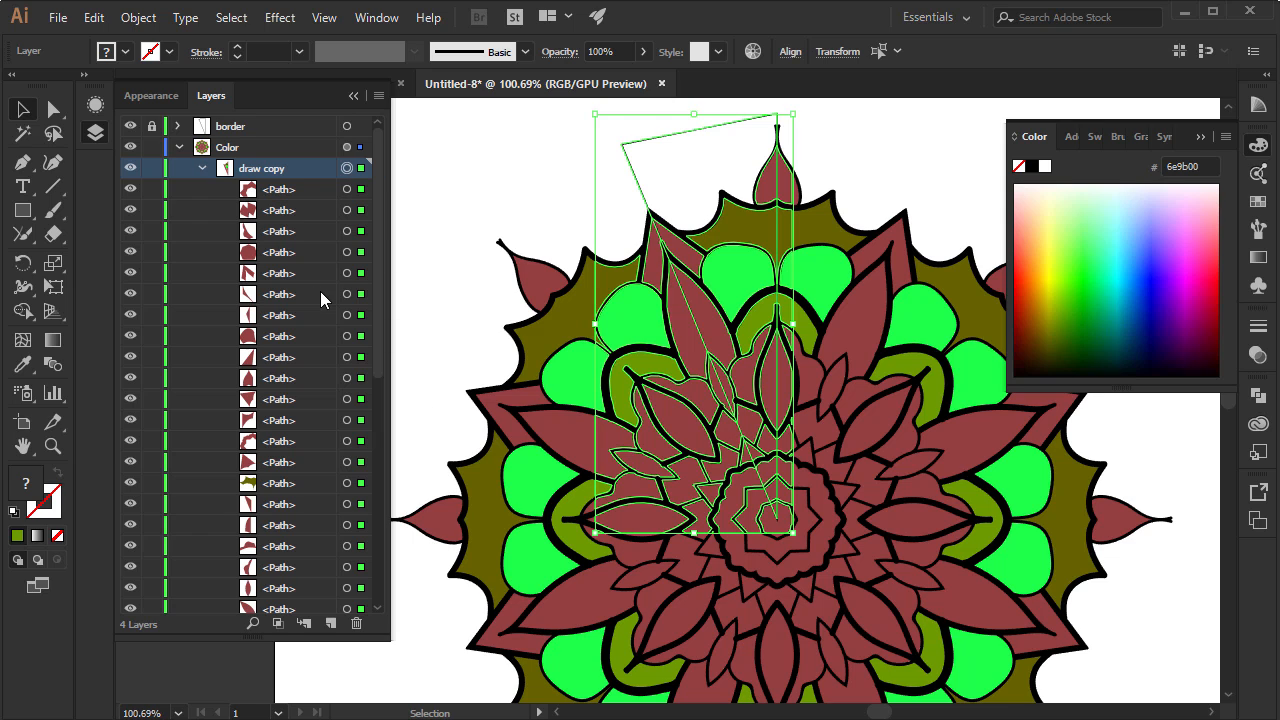
pyautogui.scroll(-2, 380, 350)
pyautogui.scroll(-5, 385, 404)
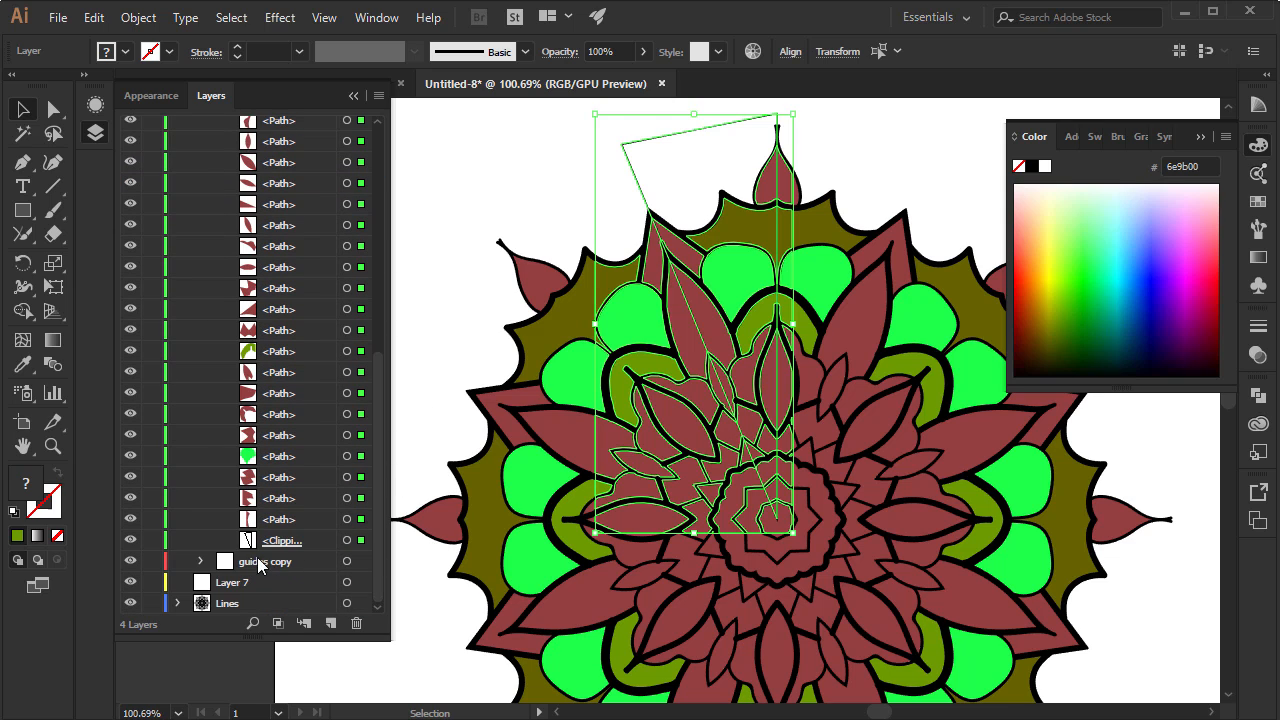
pyautogui.click(361, 541)
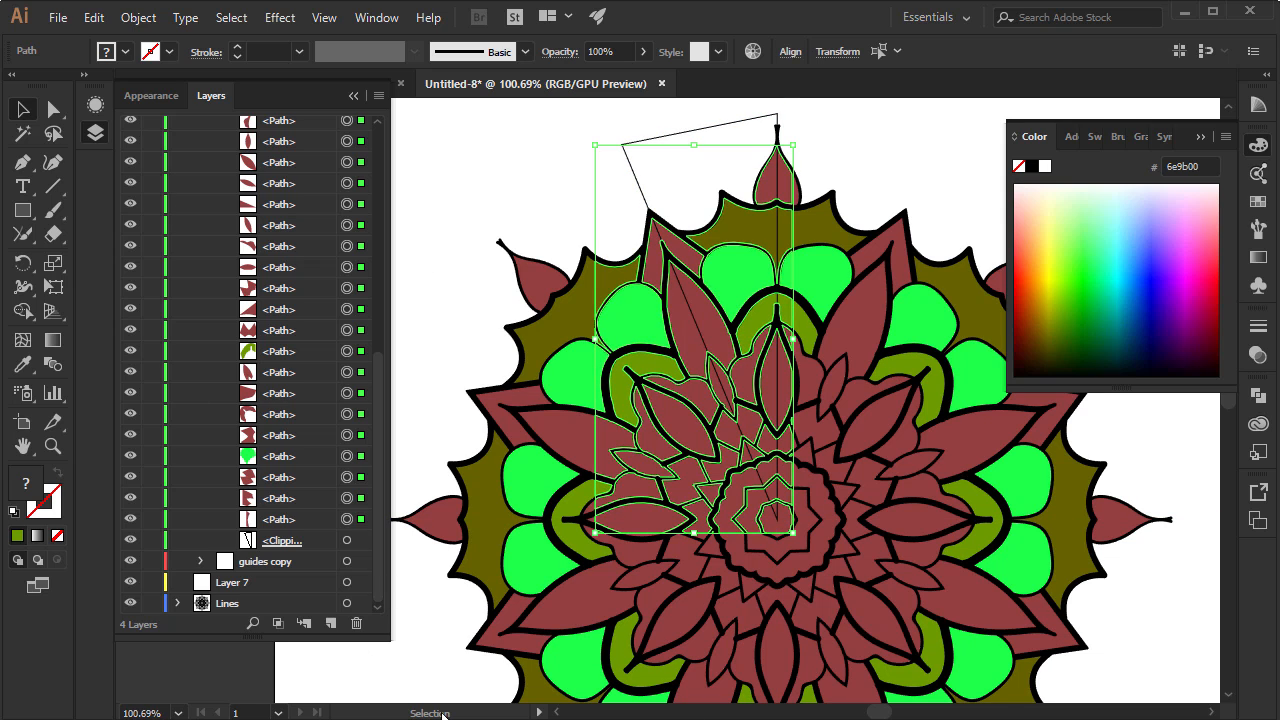
pyautogui.moveTo(380, 452); pyautogui.dragTo(390, 512)
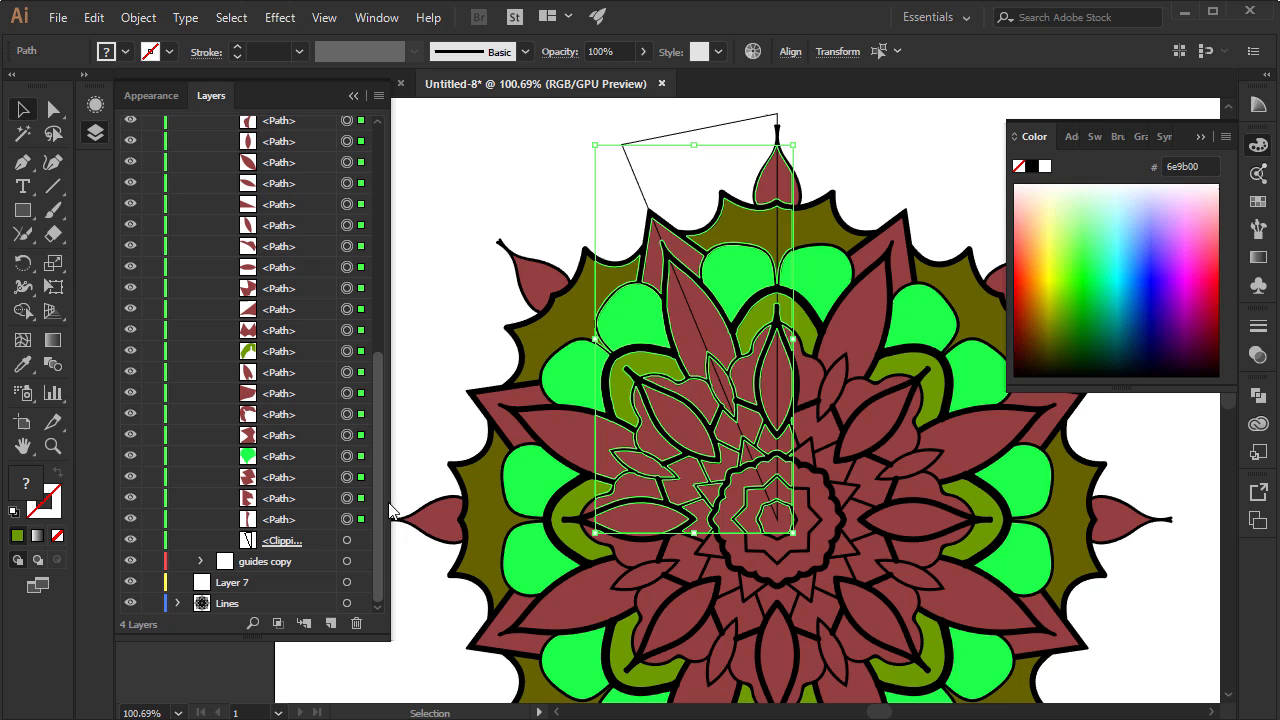
pyautogui.click(59, 537)
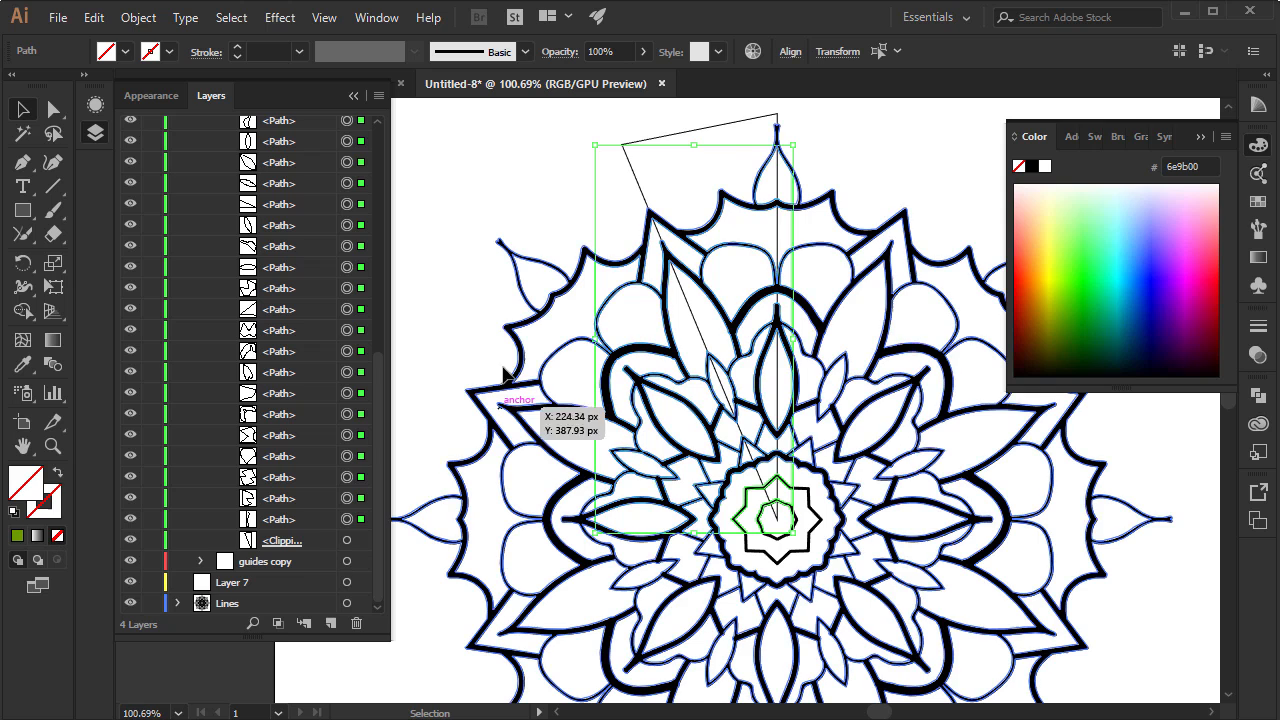
# Fill the selected draw copy pieces with dark red 891f1f
pyautogui.moveTo(378, 420); pyautogui.dragTo(364, 260)
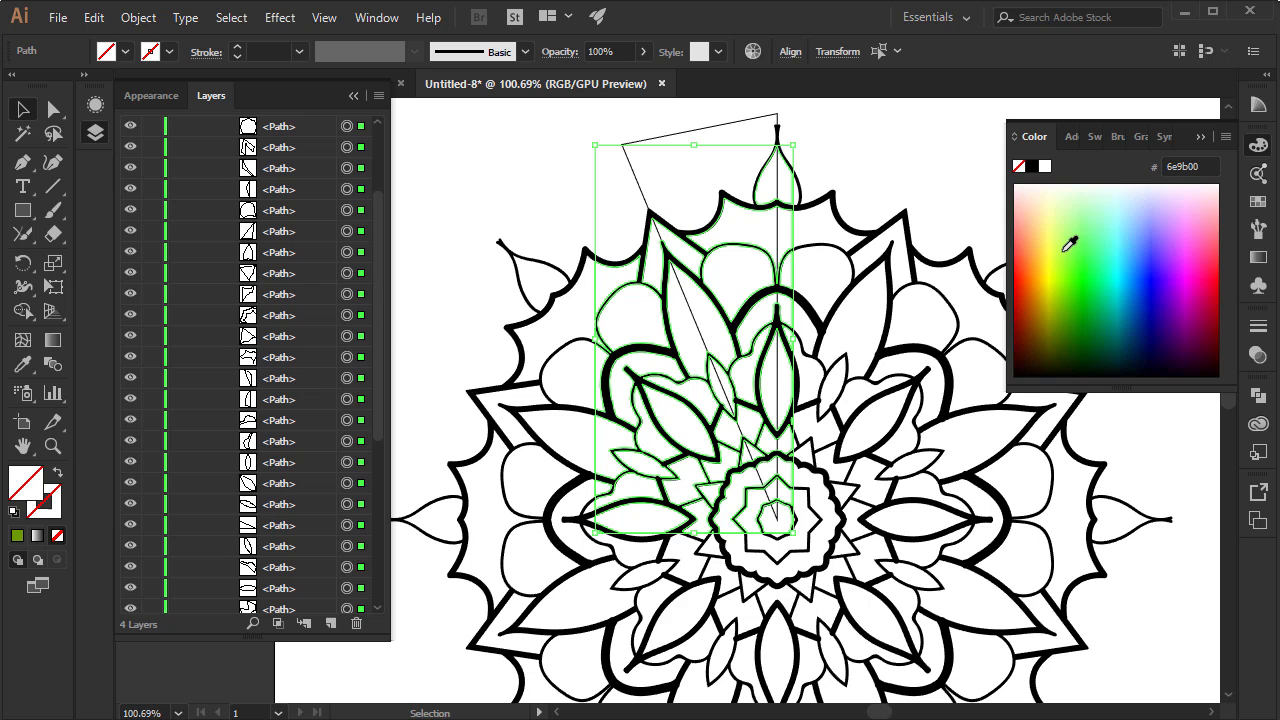
pyautogui.doubleClick(28, 500)
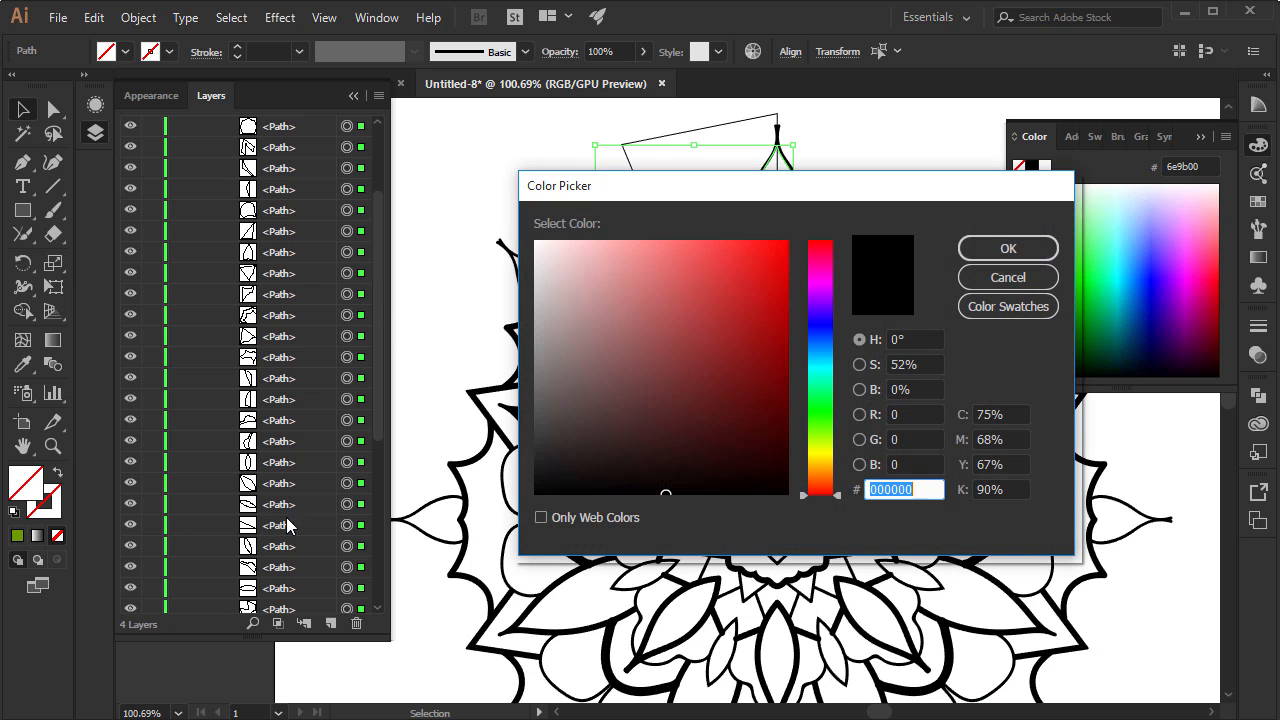
pyautogui.click(677, 377)
pyautogui.click(733, 356)
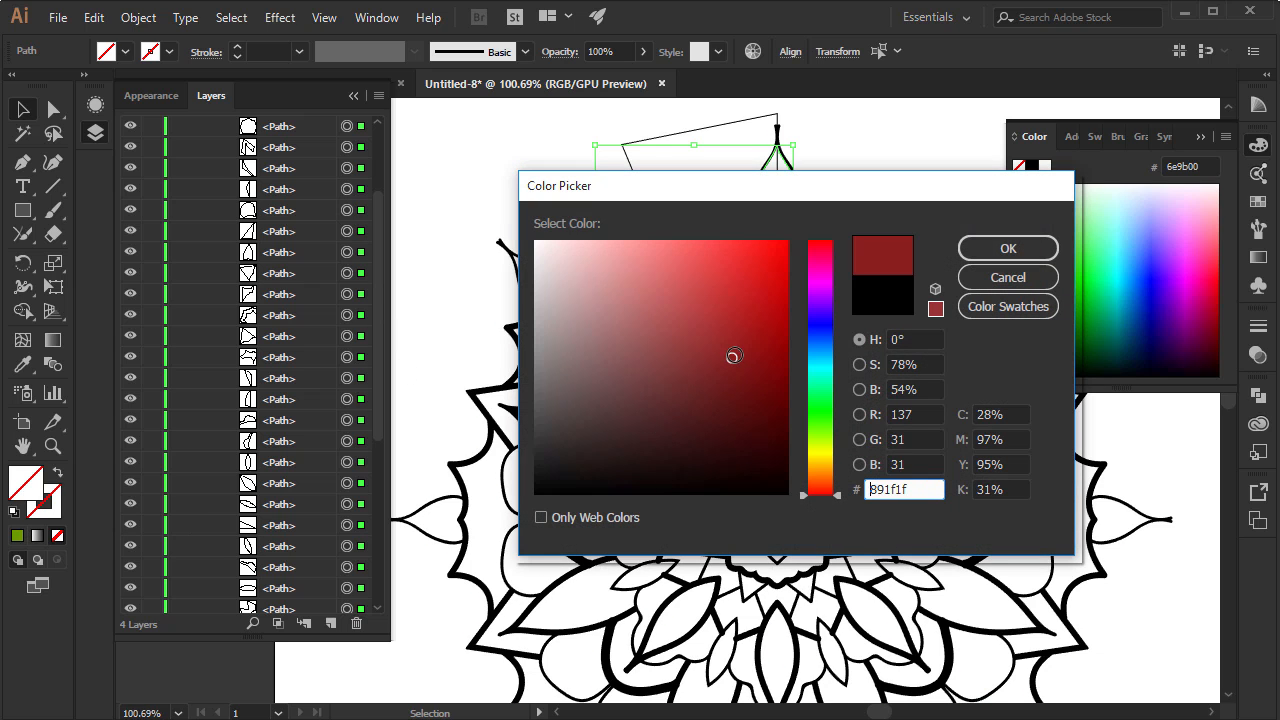
pyautogui.click(986, 250)
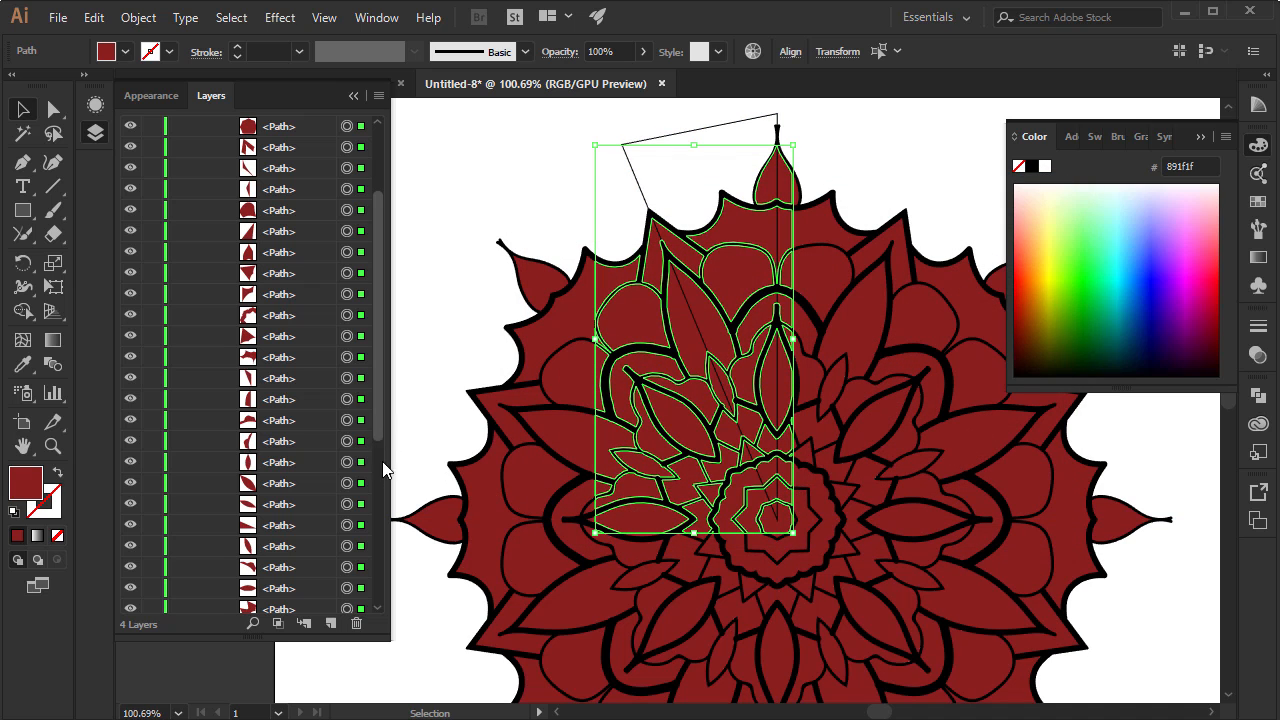
pyautogui.moveTo(382, 461); pyautogui.dragTo(400, 612)
pyautogui.scroll(10, 303, 204)
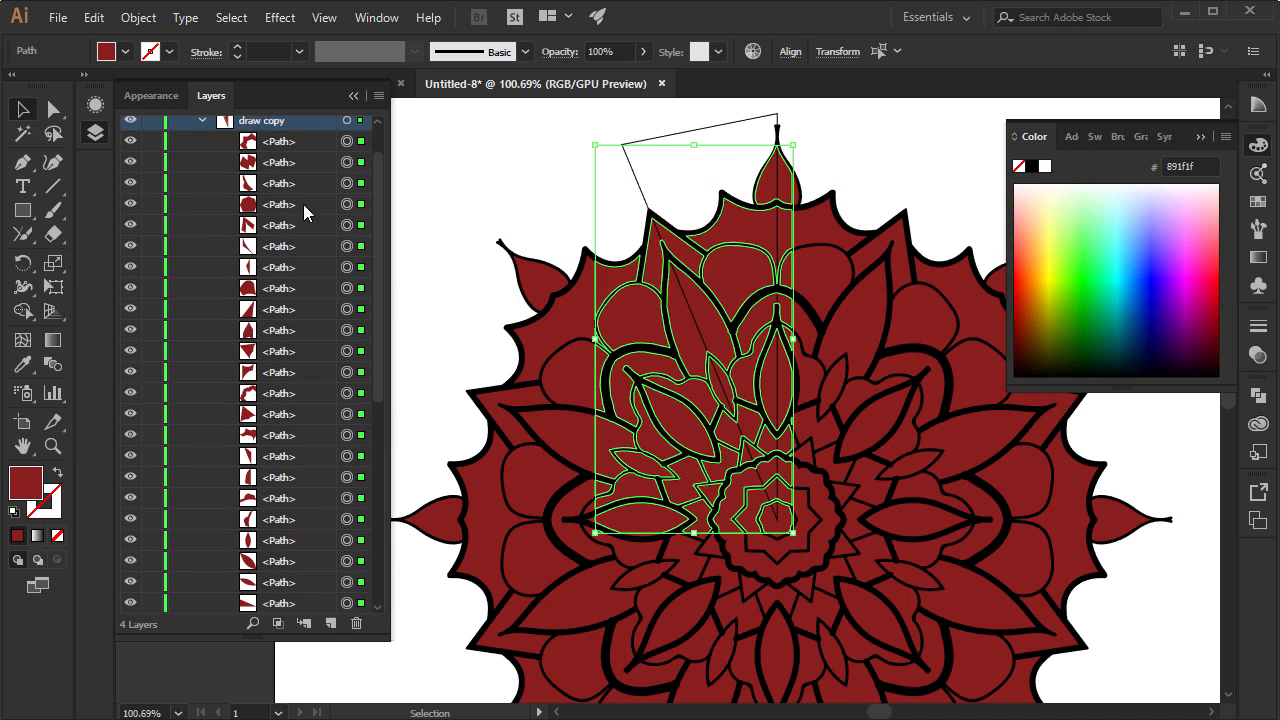
# Fill the rounded petal near the top of the wedge with yellow ffc834
pyautogui.click(545, 215)
pyautogui.click(748, 282)
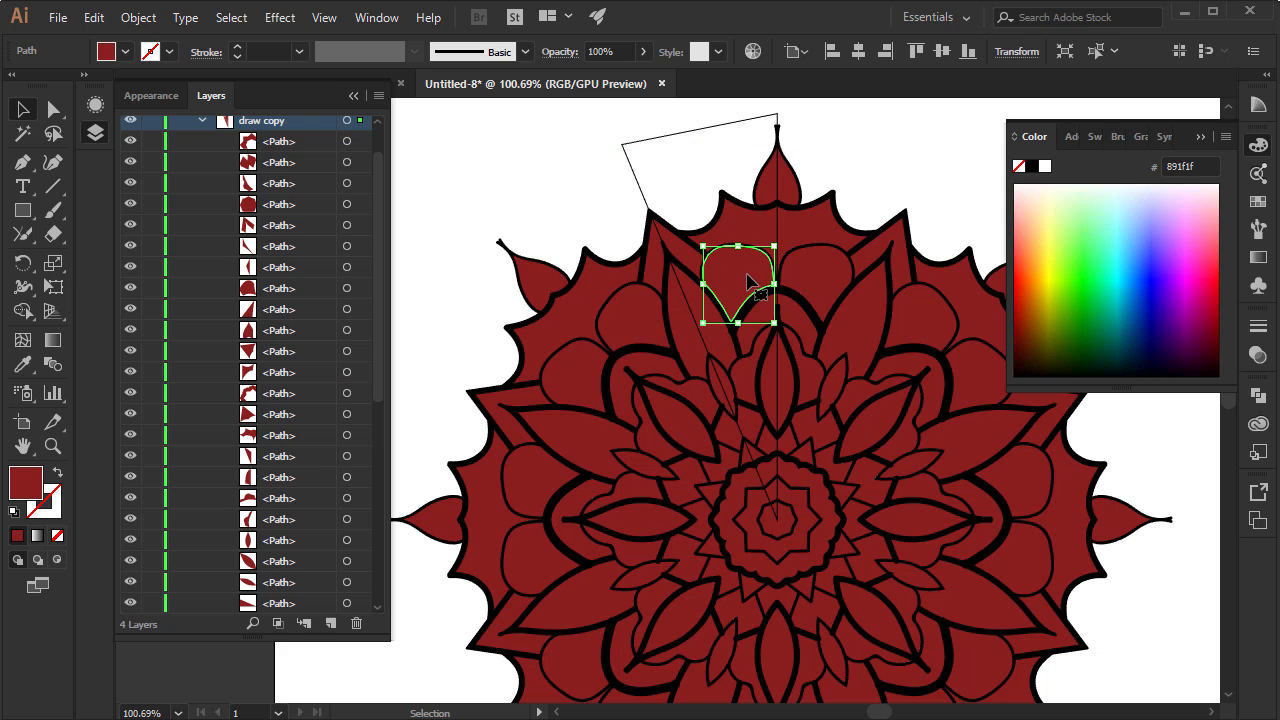
pyautogui.moveTo(1104, 297); pyautogui.dragTo(1063, 294)
pyautogui.click(1045, 258)
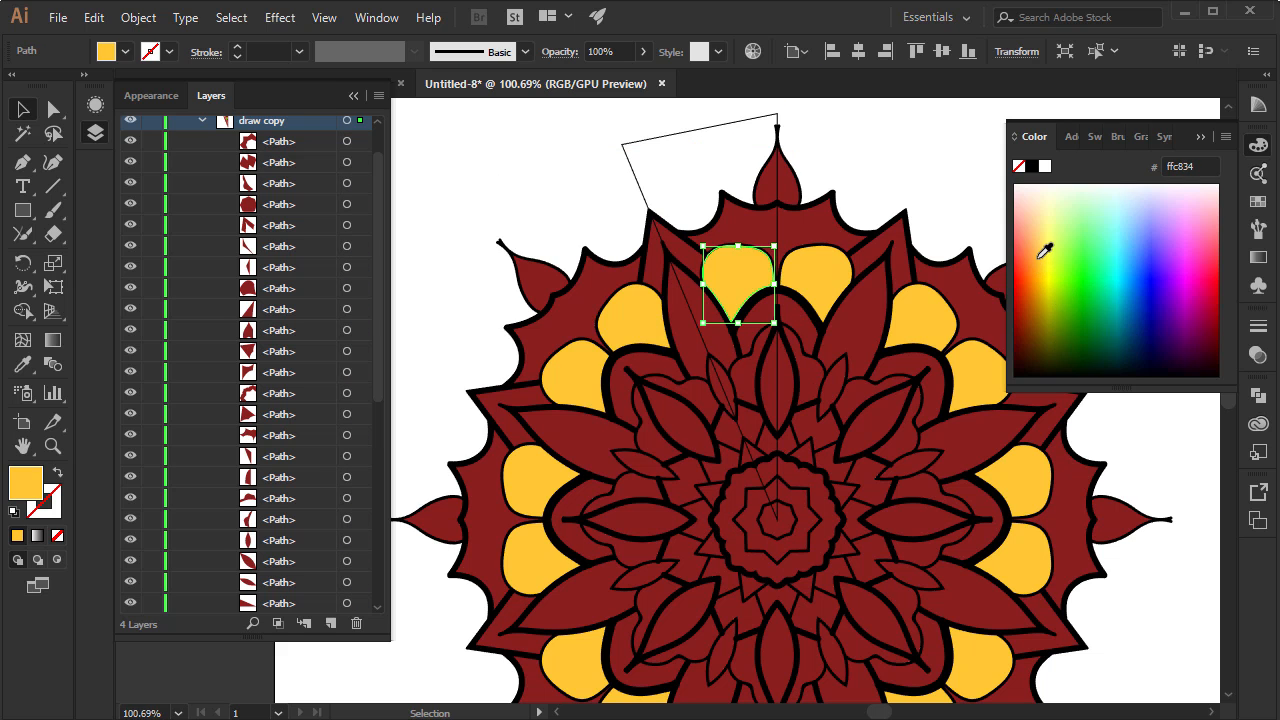
# Fill the scalloped outer piece above the yellow petal with green 009b6b
pyautogui.click(728, 225)
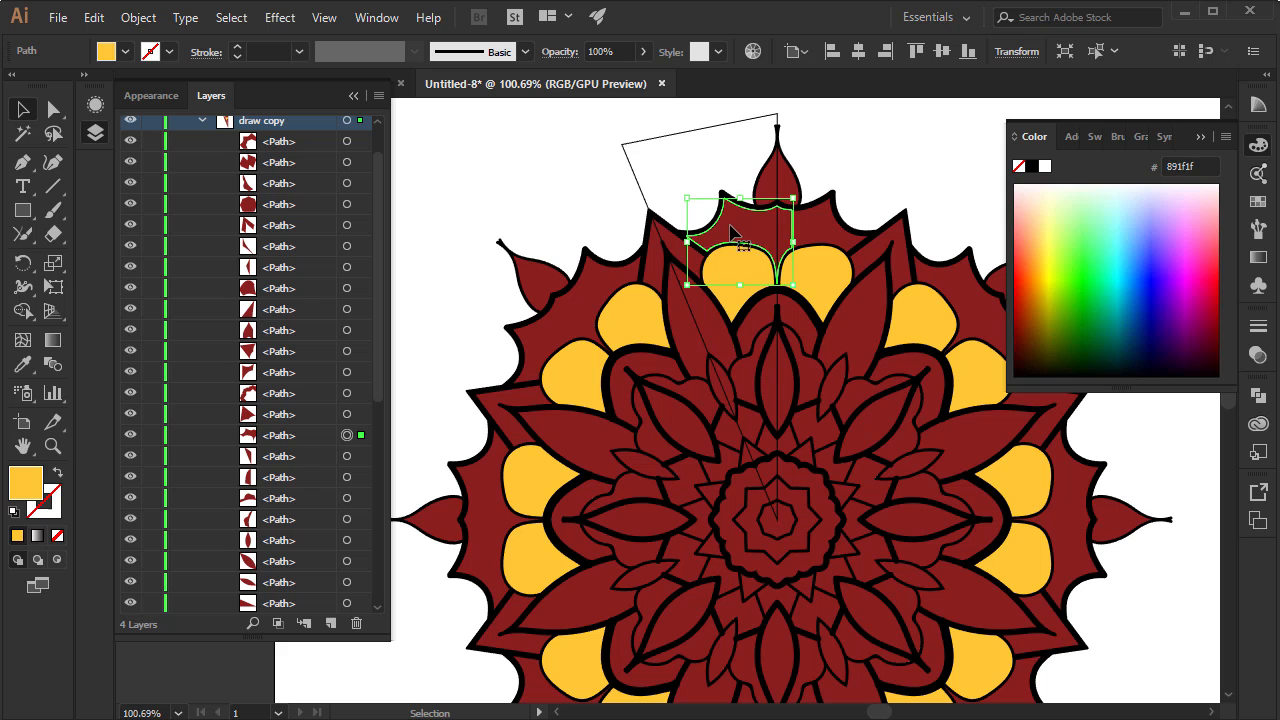
pyautogui.moveTo(1069, 243); pyautogui.dragTo(1040, 263)
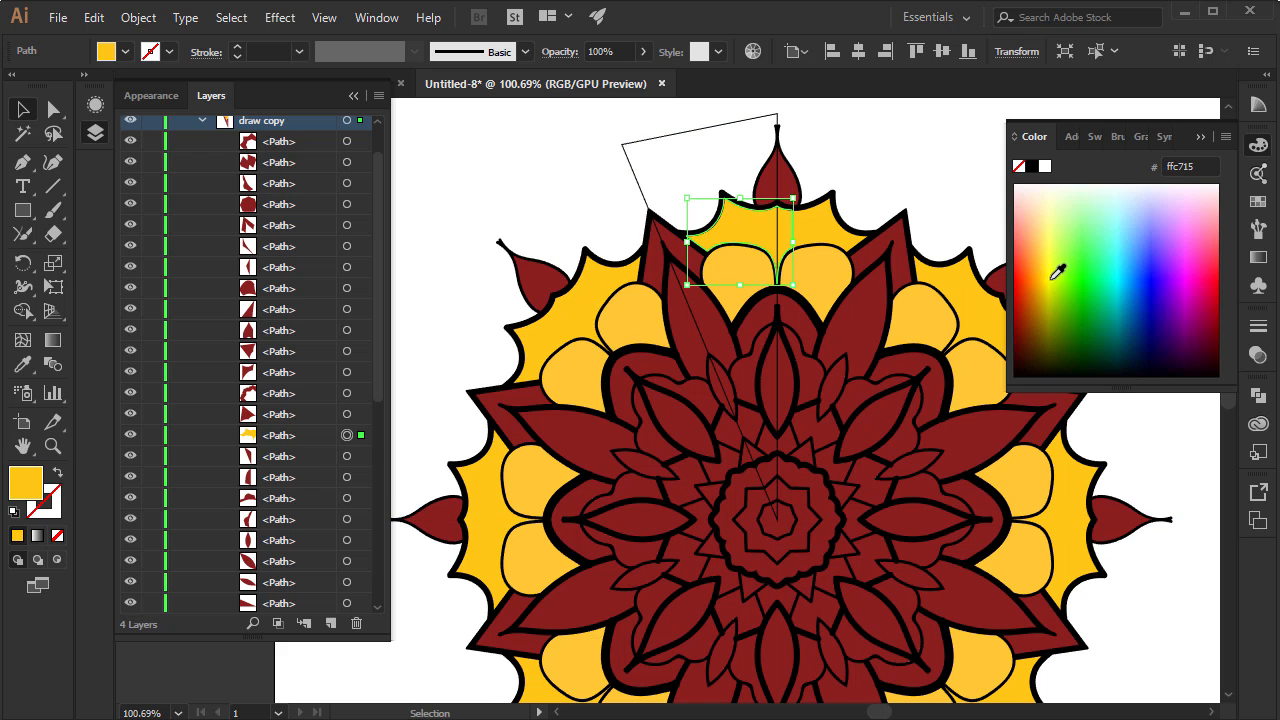
pyautogui.click(1088, 293)
pyautogui.click(1108, 306)
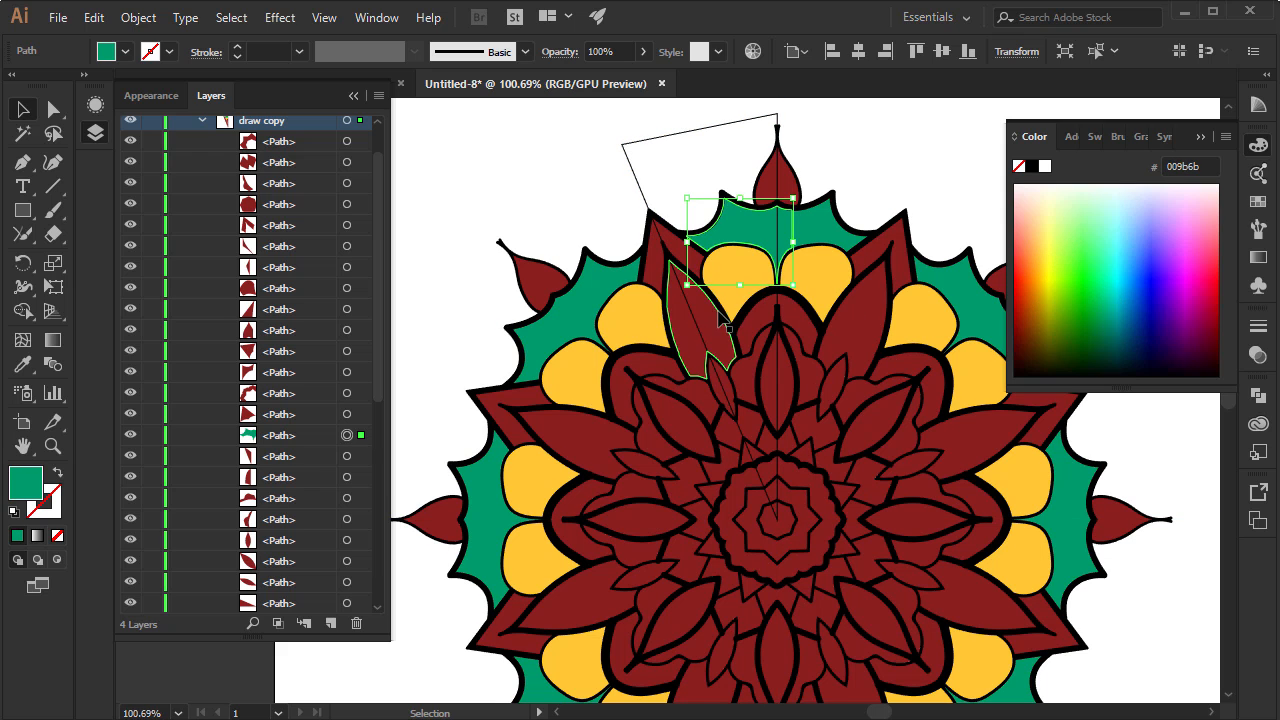
# Fill the wedge's long pointed petal with bright yellow and the angular outer tip around it with orange ff7724
pyautogui.click(710, 316)
pyautogui.click(1050, 300)
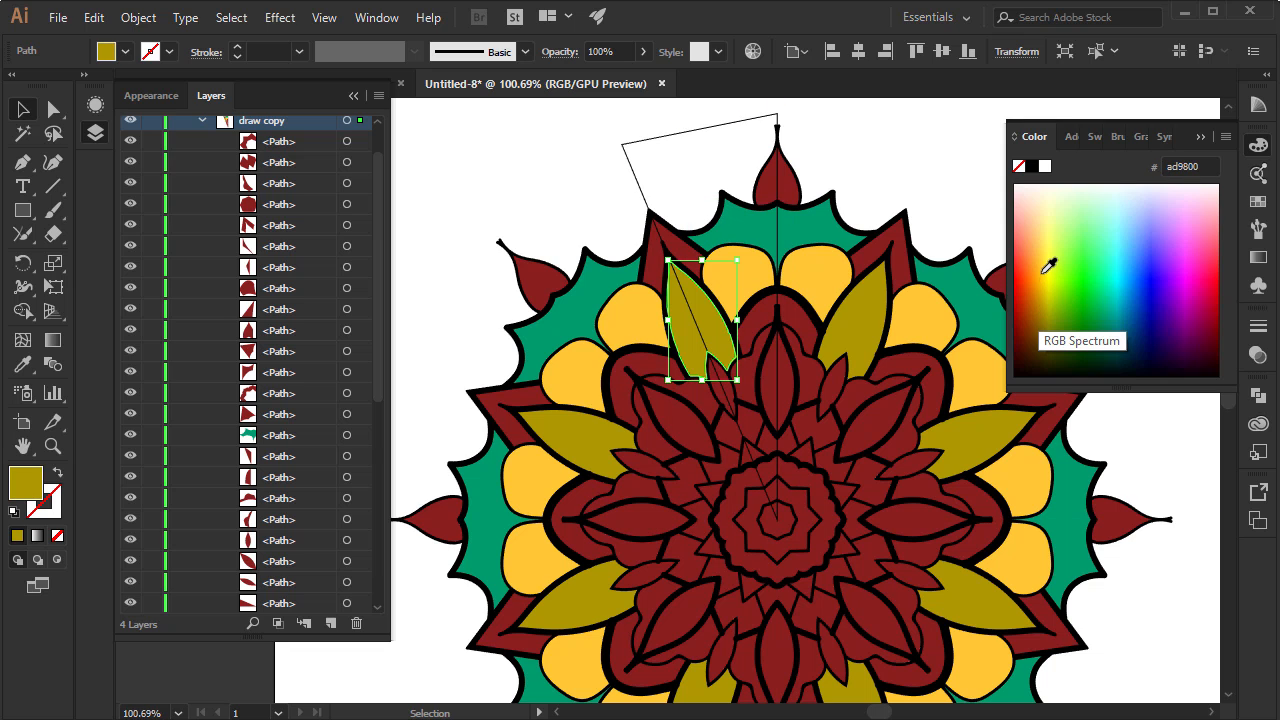
pyautogui.click(1024, 237)
pyautogui.click(660, 248)
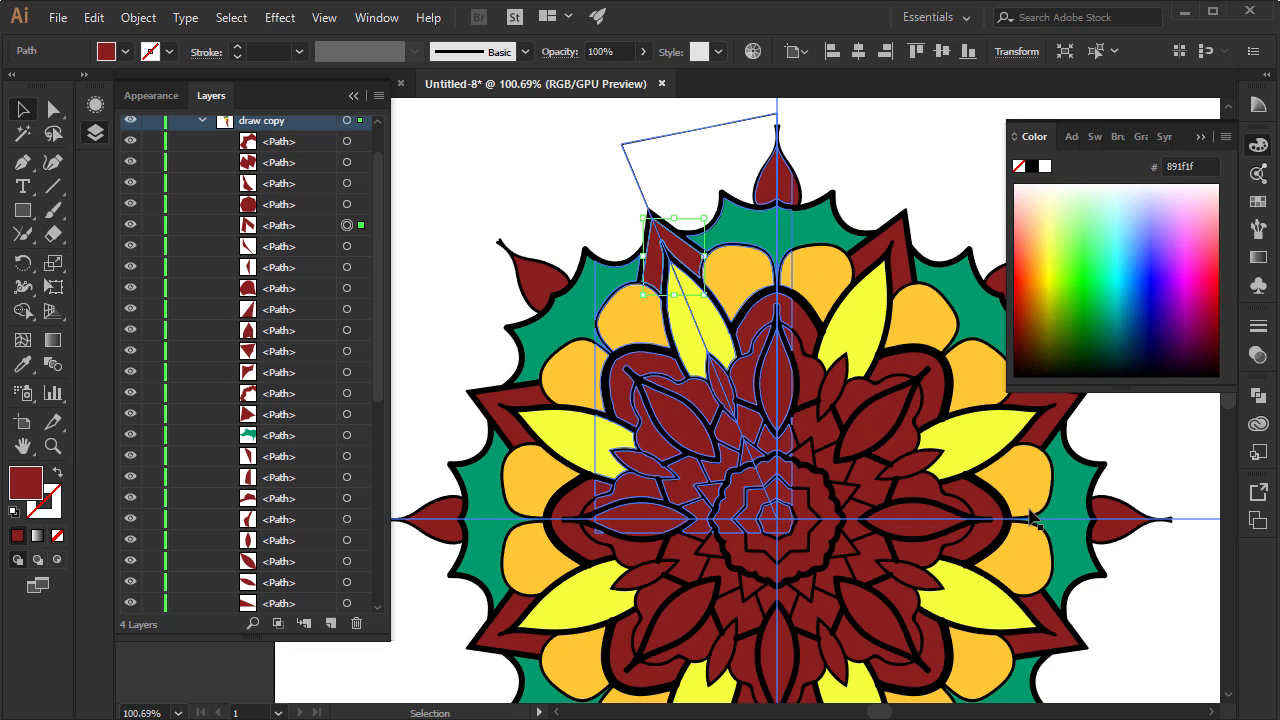
pyautogui.click(1034, 257)
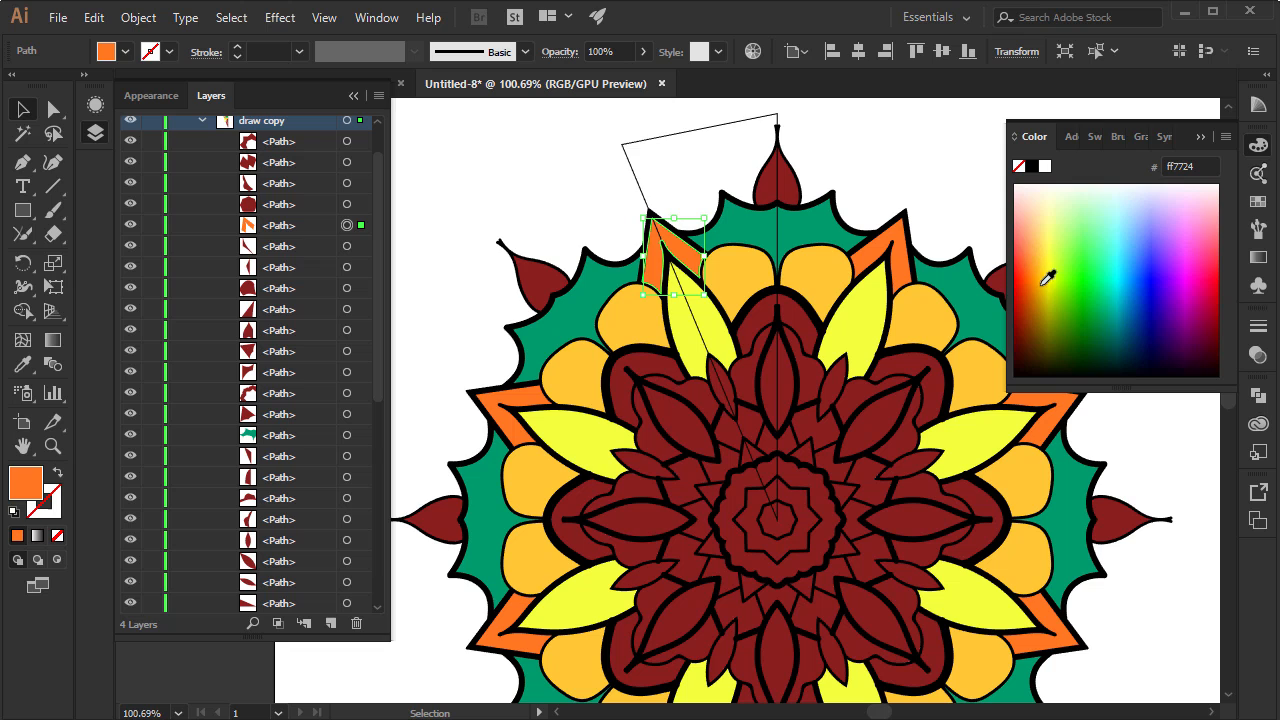
# Fill the arch-shaped piece below the rounded yellow petals with blue 0003ca
pyautogui.click(784, 328)
pyautogui.click(1076, 352)
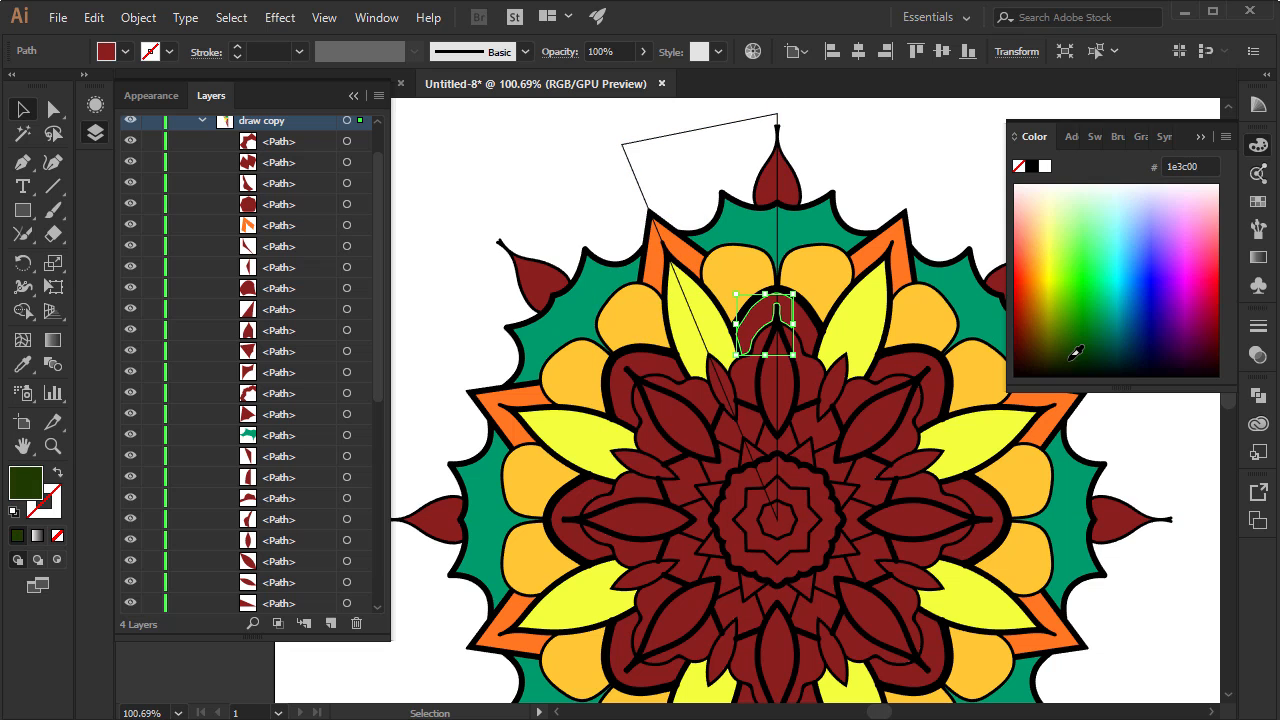
pyautogui.click(1109, 343)
pyautogui.moveTo(1109, 343); pyautogui.dragTo(1151, 286)
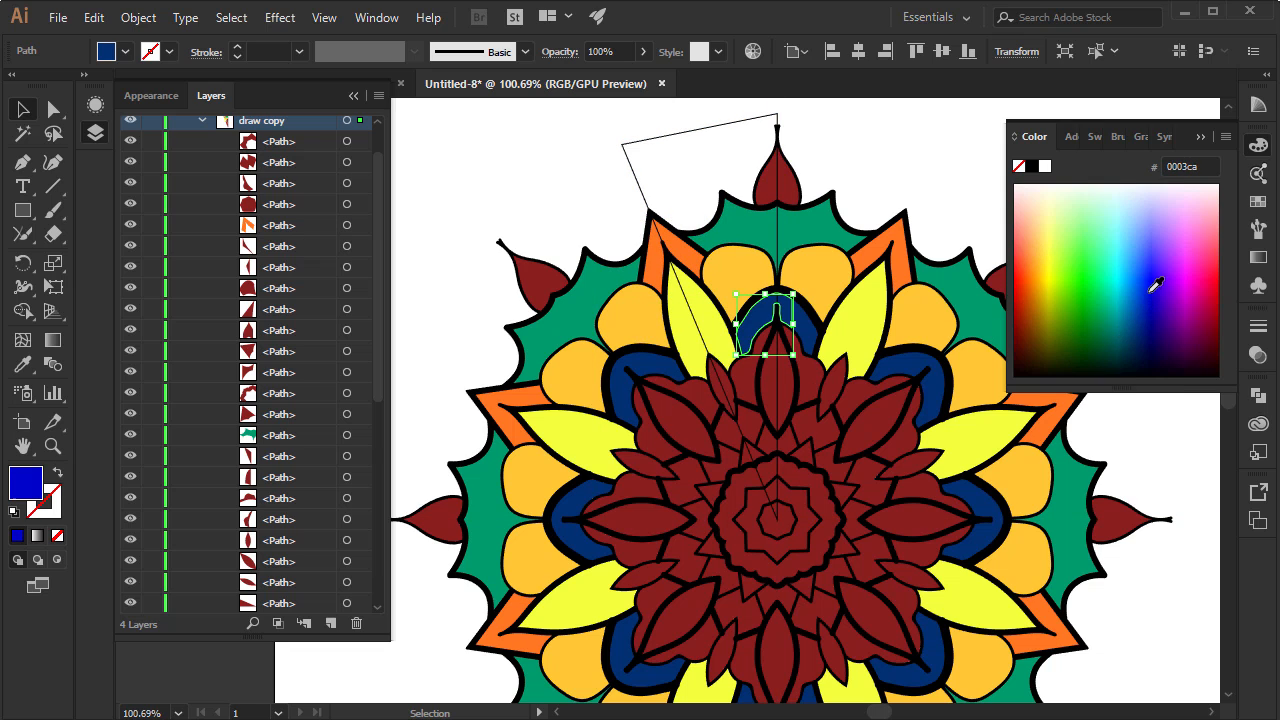
# Fill the lobed piece inside the blue arch with green 007b59 and the pointed leaf beside it with orange ffb300
pyautogui.click(758, 375)
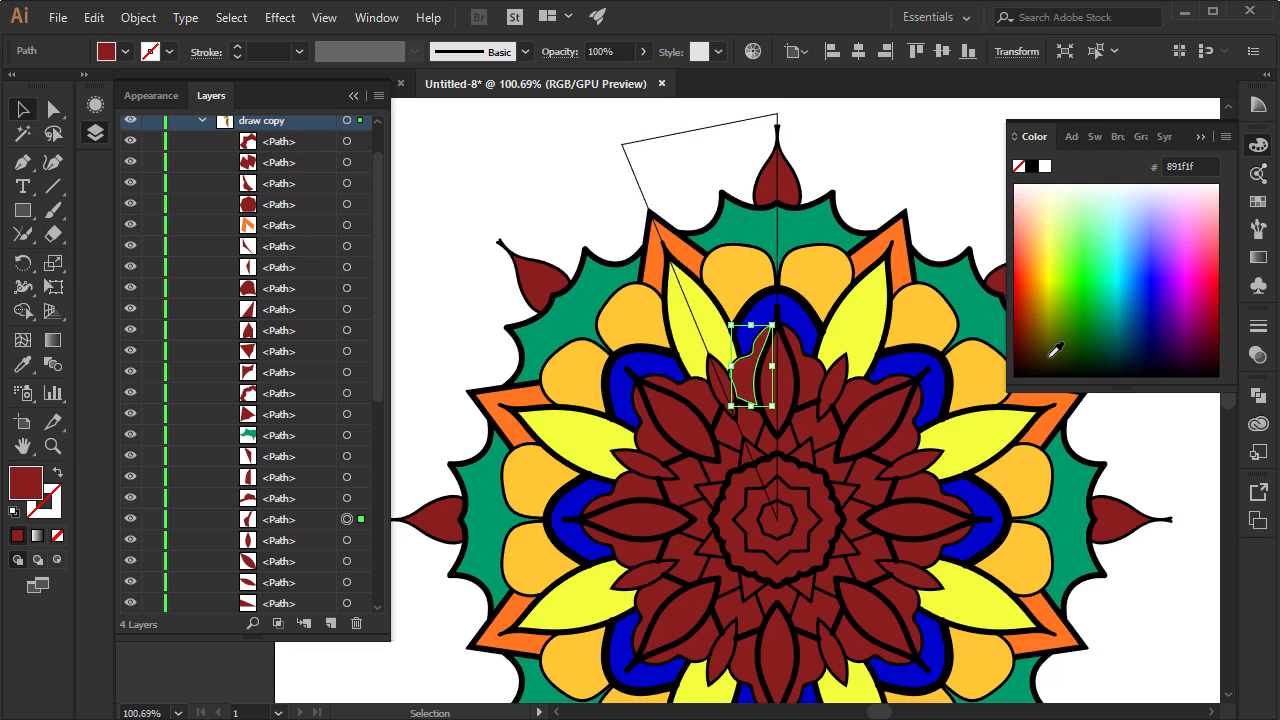
pyautogui.click(1073, 343)
pyautogui.click(1094, 329)
pyautogui.click(770, 380)
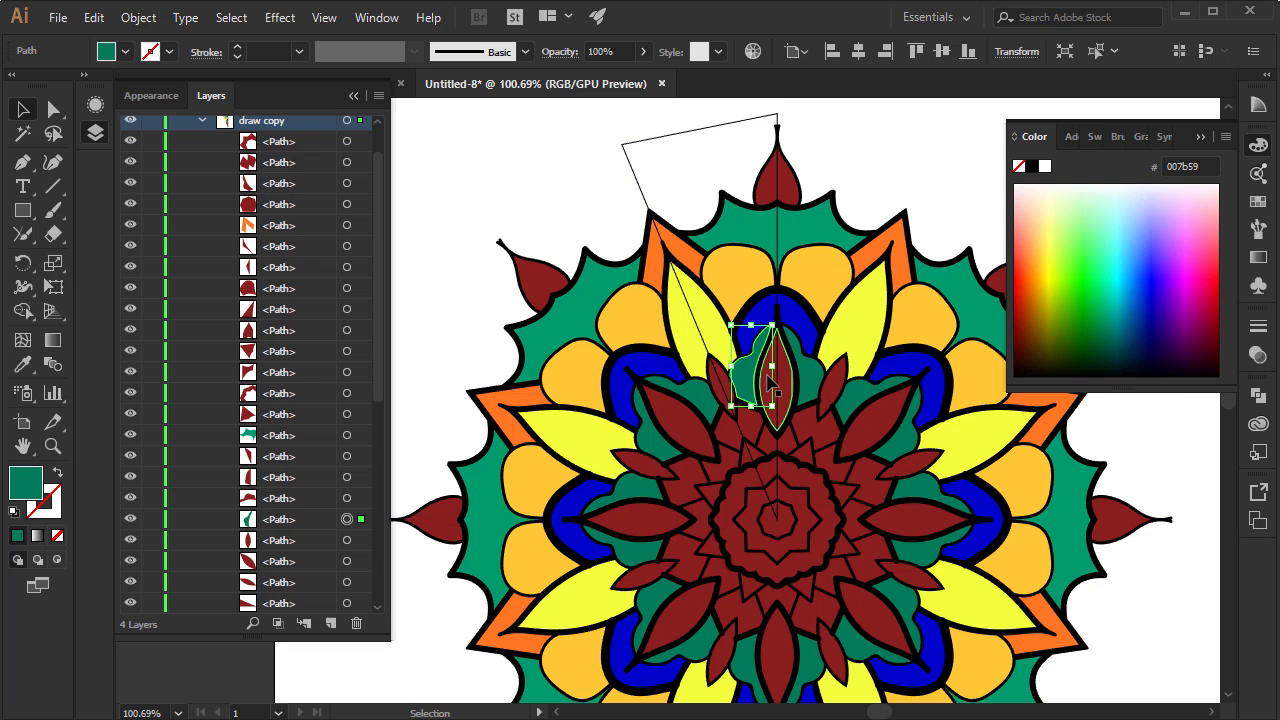
pyautogui.click(1062, 333)
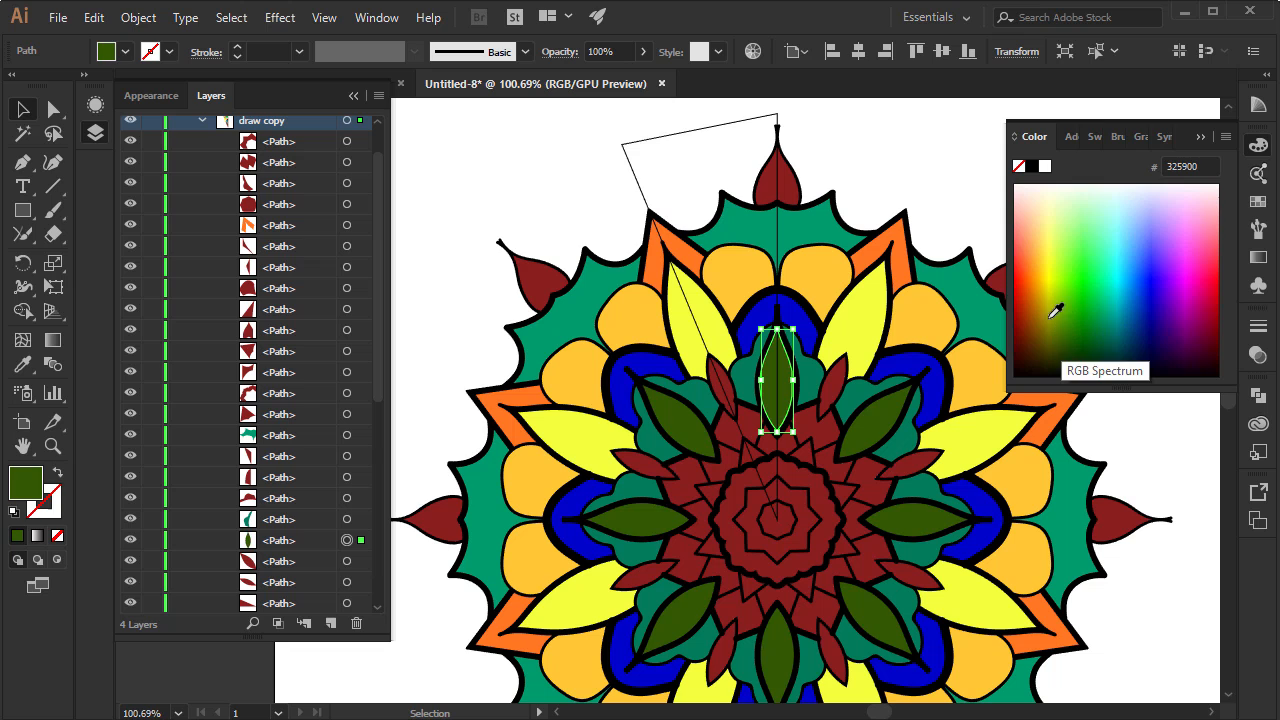
pyautogui.click(1050, 298)
pyautogui.click(1042, 259)
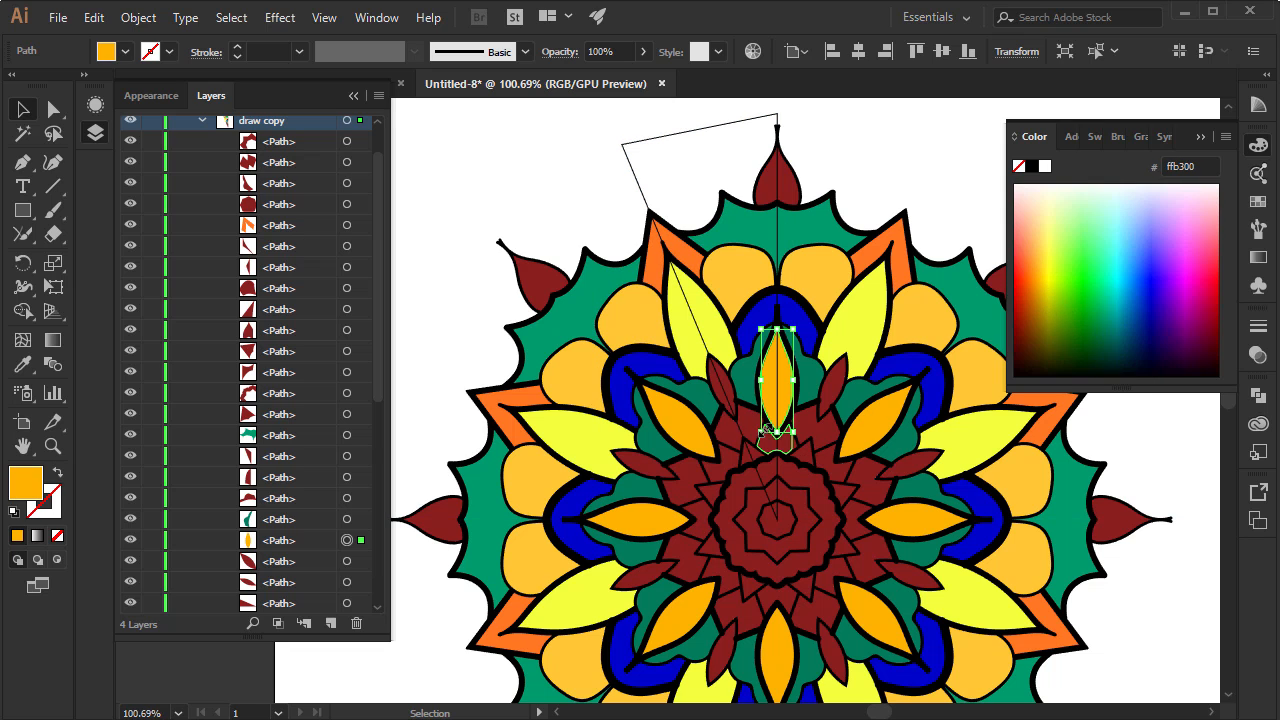
# Fill the small narrow leaf at the base of the long yellow petal with purple 9a00e2
pyautogui.click(730, 405)
pyautogui.click(1157, 314)
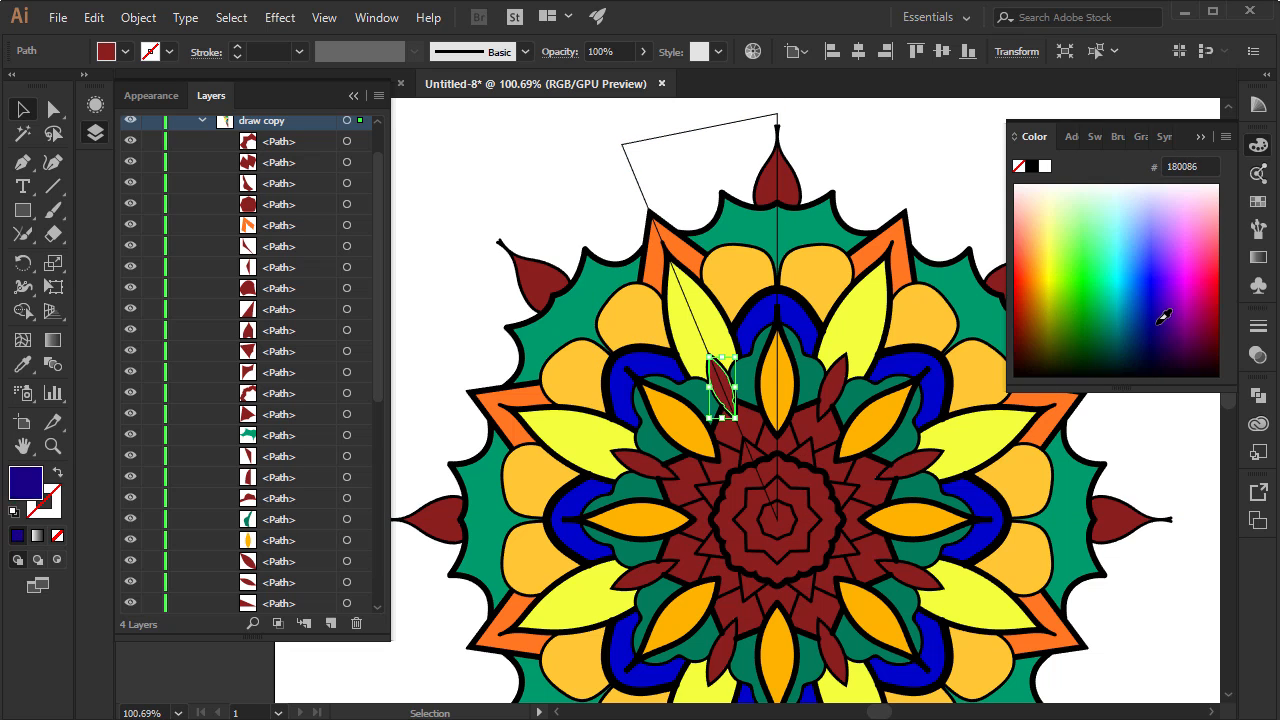
pyautogui.click(1172, 288)
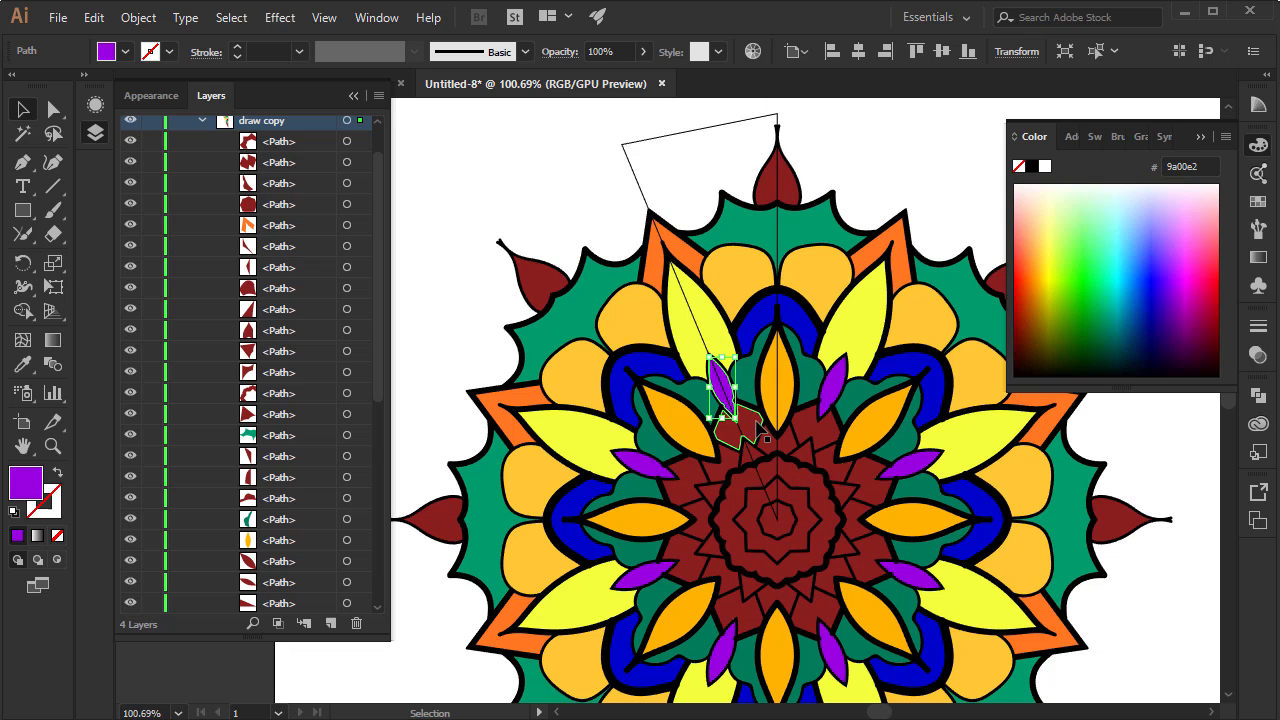
# Fill the jagged piece below the small purple leaf with yellow fffd17
pyautogui.click(738, 425)
pyautogui.click(1157, 322)
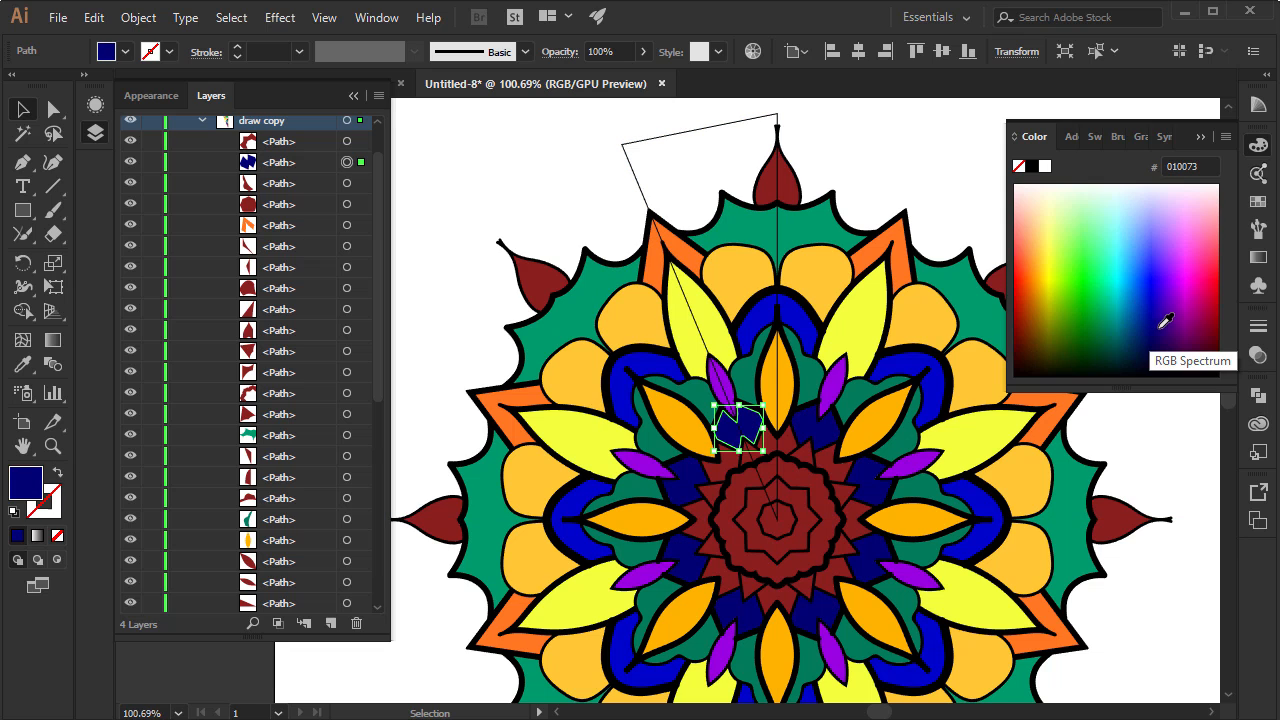
pyautogui.click(1146, 289)
pyautogui.click(1133, 258)
pyautogui.click(1052, 229)
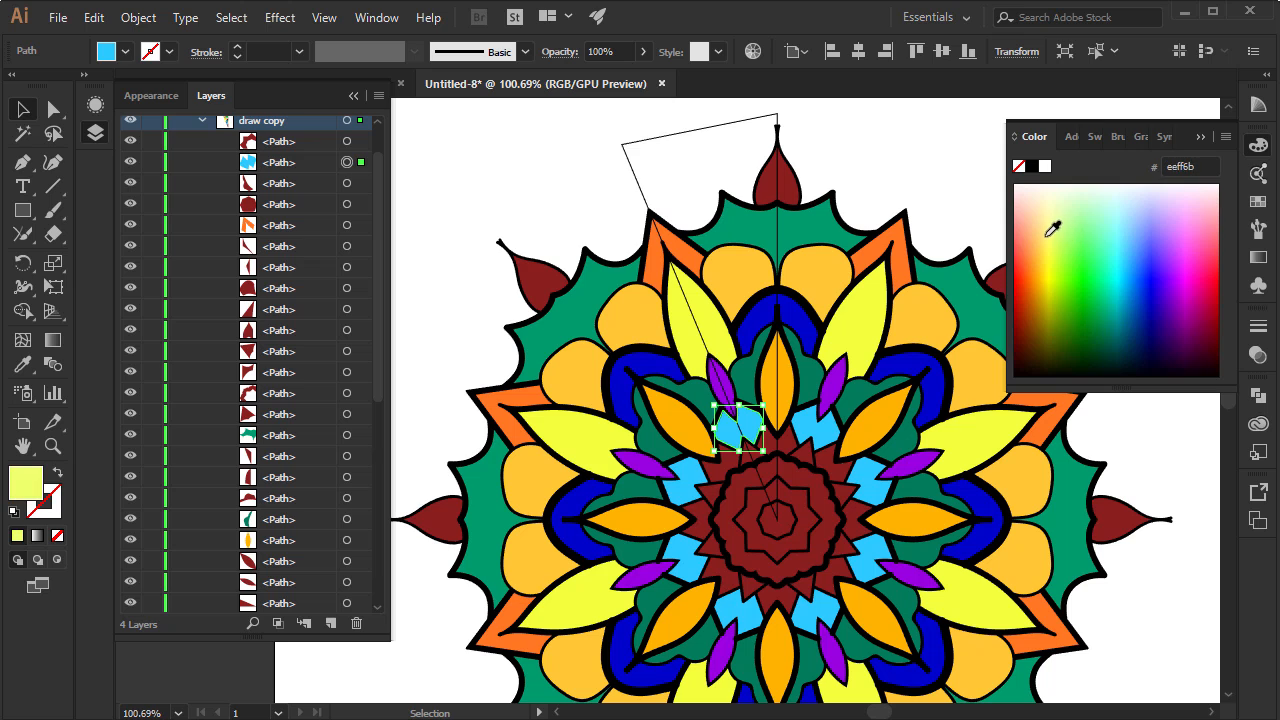
pyautogui.click(1044, 241)
pyautogui.click(1051, 259)
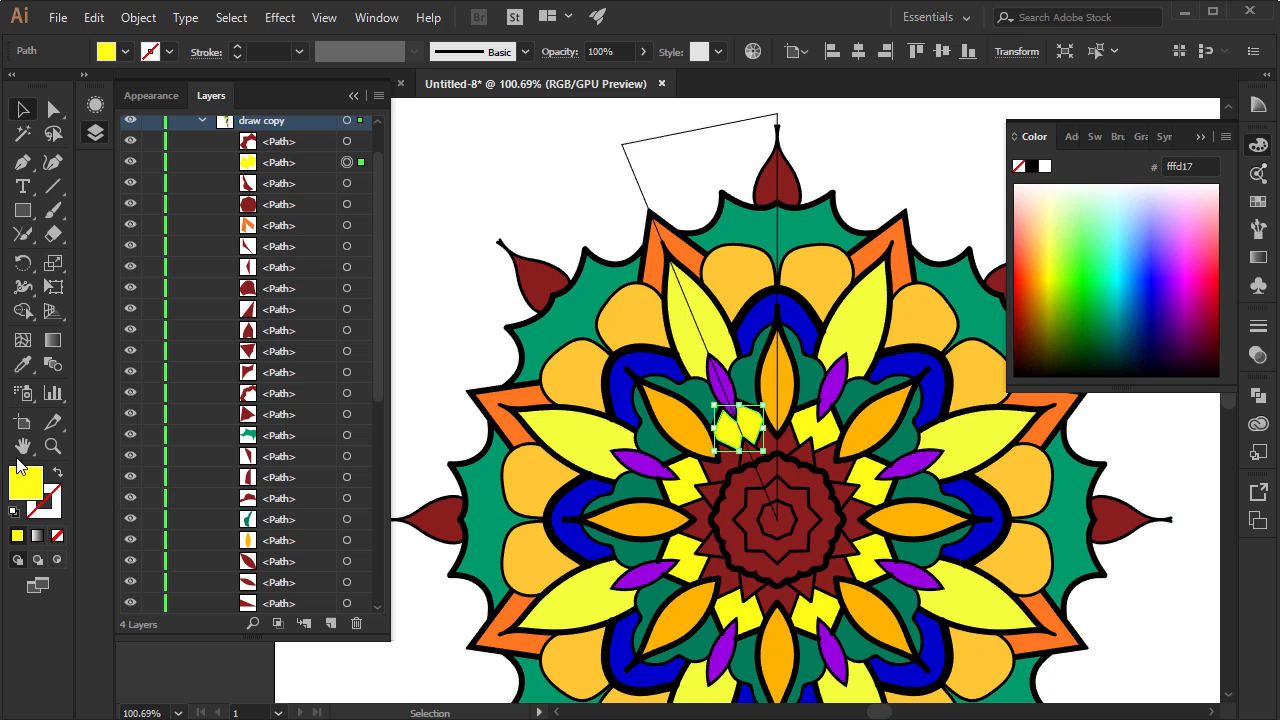
# Fill the dark red piece just below the orange leaf's inner tip with pale yellow
pyautogui.click(52, 446)
pyautogui.moveTo(690, 468); pyautogui.dragTo(871, 419)
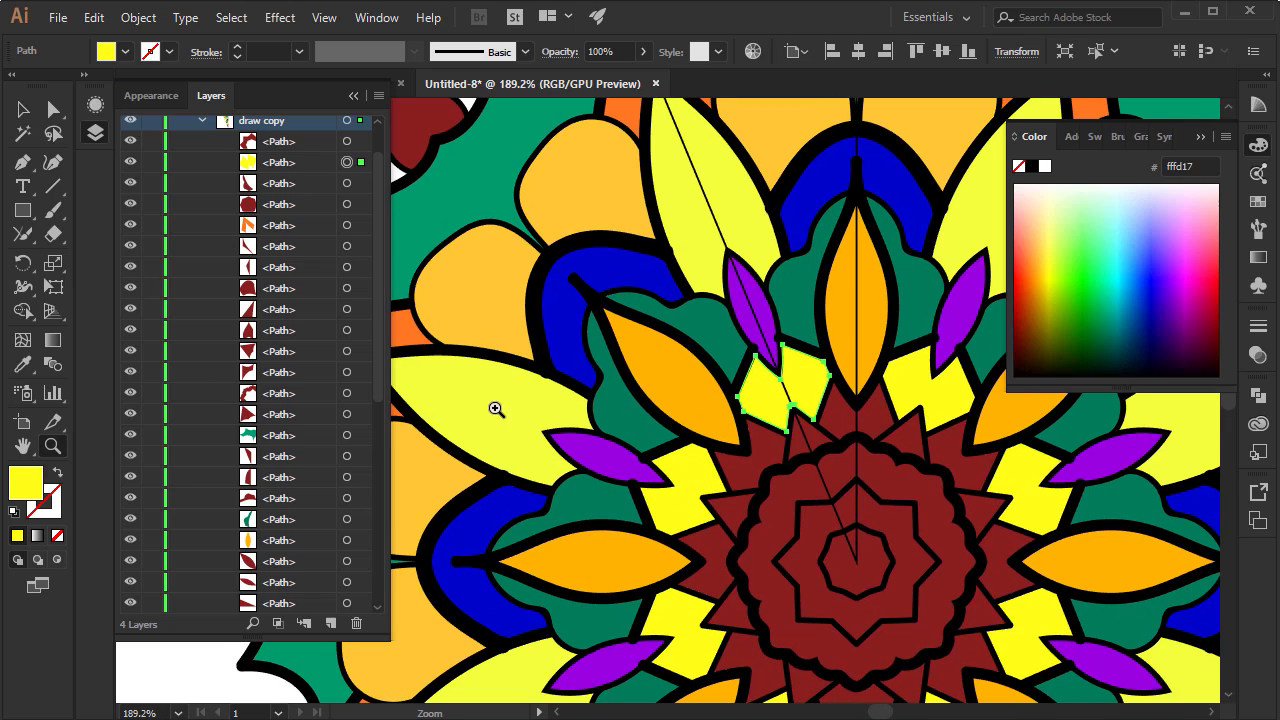
pyautogui.click(22, 110)
pyautogui.click(853, 424)
pyautogui.moveTo(1036, 305); pyautogui.dragTo(1048, 244)
# Fill the small triangle outside the scalloped ring with green and the scalloped ring itself with teal
pyautogui.click(803, 443)
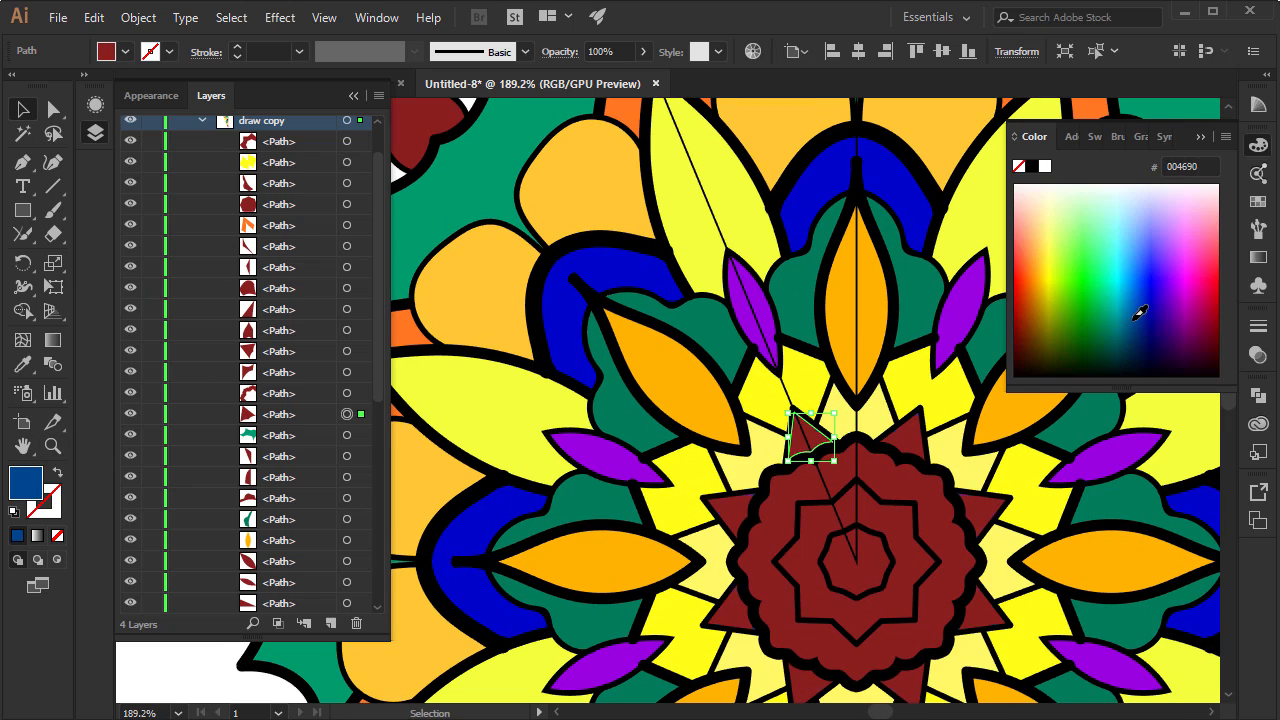
pyautogui.moveTo(1132, 319); pyautogui.dragTo(1037, 295)
pyautogui.click(822, 478)
pyautogui.click(1112, 312)
# Fill the star inside the scalloped ring with lime green and the mandala's centre with brown-orange bd6e00
pyautogui.click(838, 515)
pyautogui.click(1064, 306)
pyautogui.click(848, 556)
pyautogui.click(1093, 300)
# Put the colour controls away and collapse the Color layer, with the whole mandala in view
pyautogui.click(52, 446)
pyautogui.moveTo(906, 349); pyautogui.dragTo(586, 223)
pyautogui.press('space')
pyautogui.moveTo(784, 347); pyautogui.dragTo(643, 300)
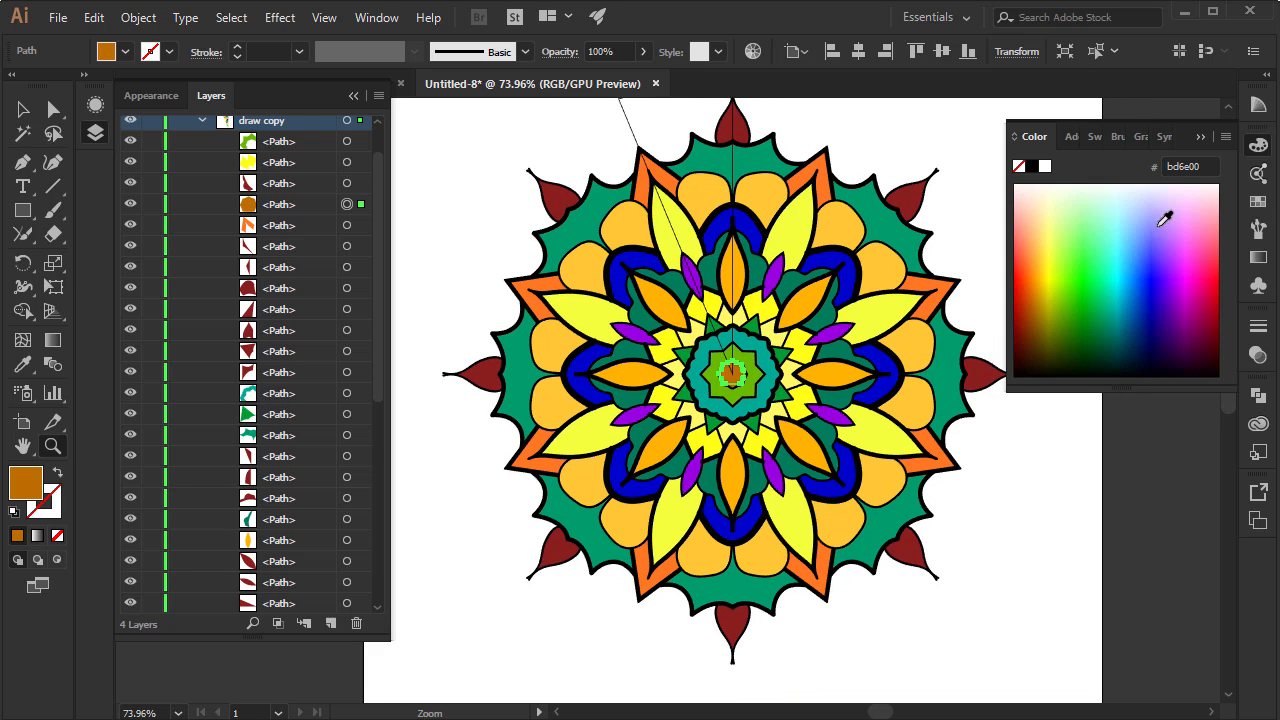
pyautogui.click(1201, 137)
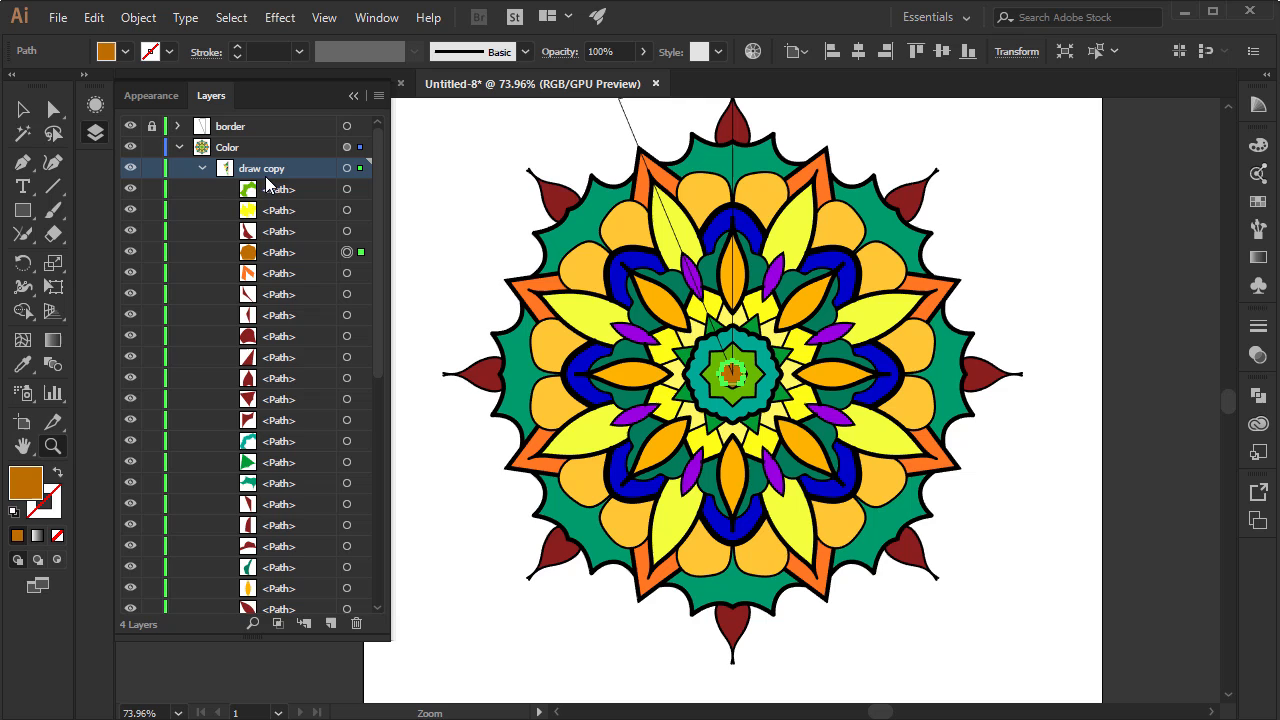
pyautogui.click(179, 147)
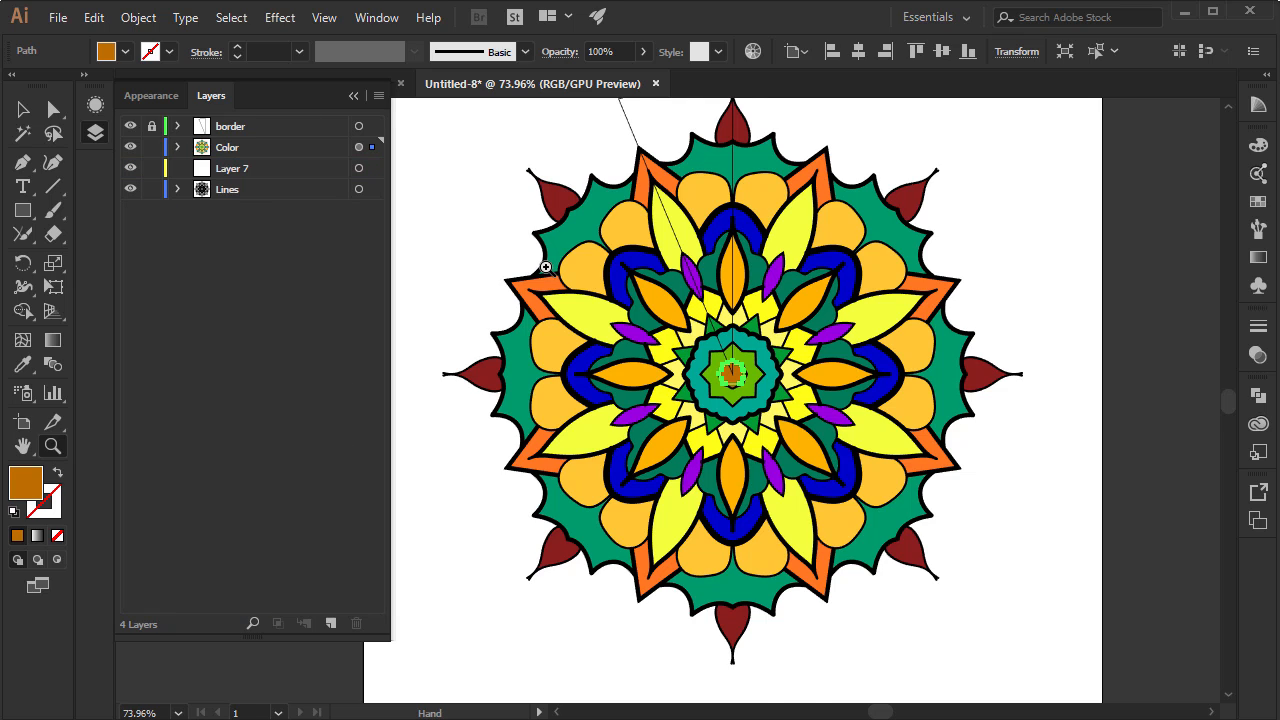
pyautogui.moveTo(543, 263); pyautogui.dragTo(533, 363)
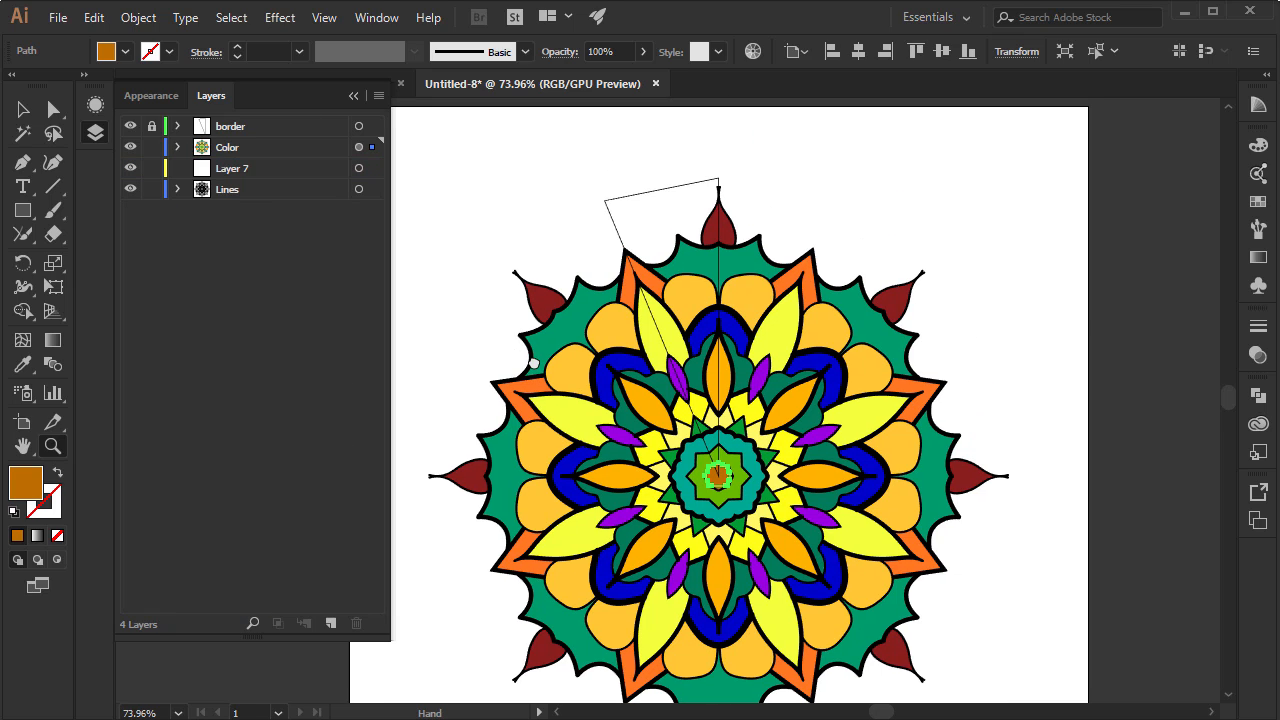
# Expand the appearance of the whole Color layer and combine its pieces with Pathfinder Merge
pyautogui.click(358, 147)
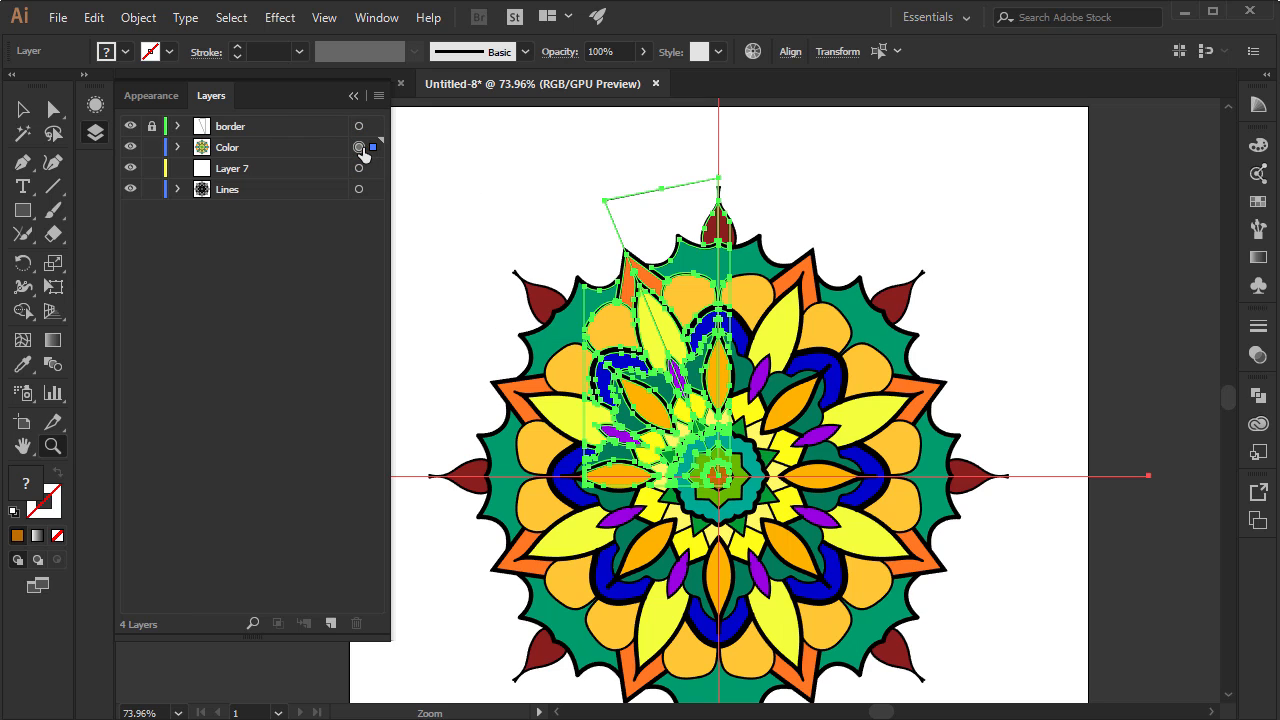
pyautogui.click(147, 19)
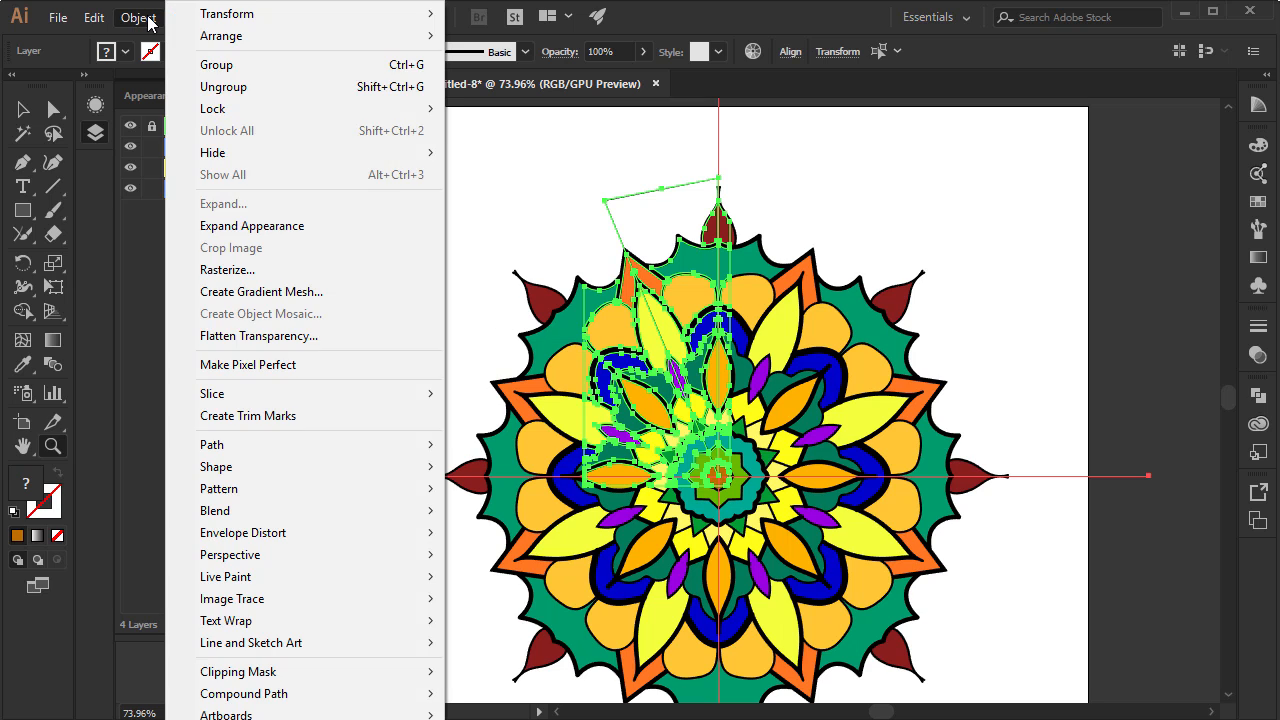
pyautogui.click(315, 223)
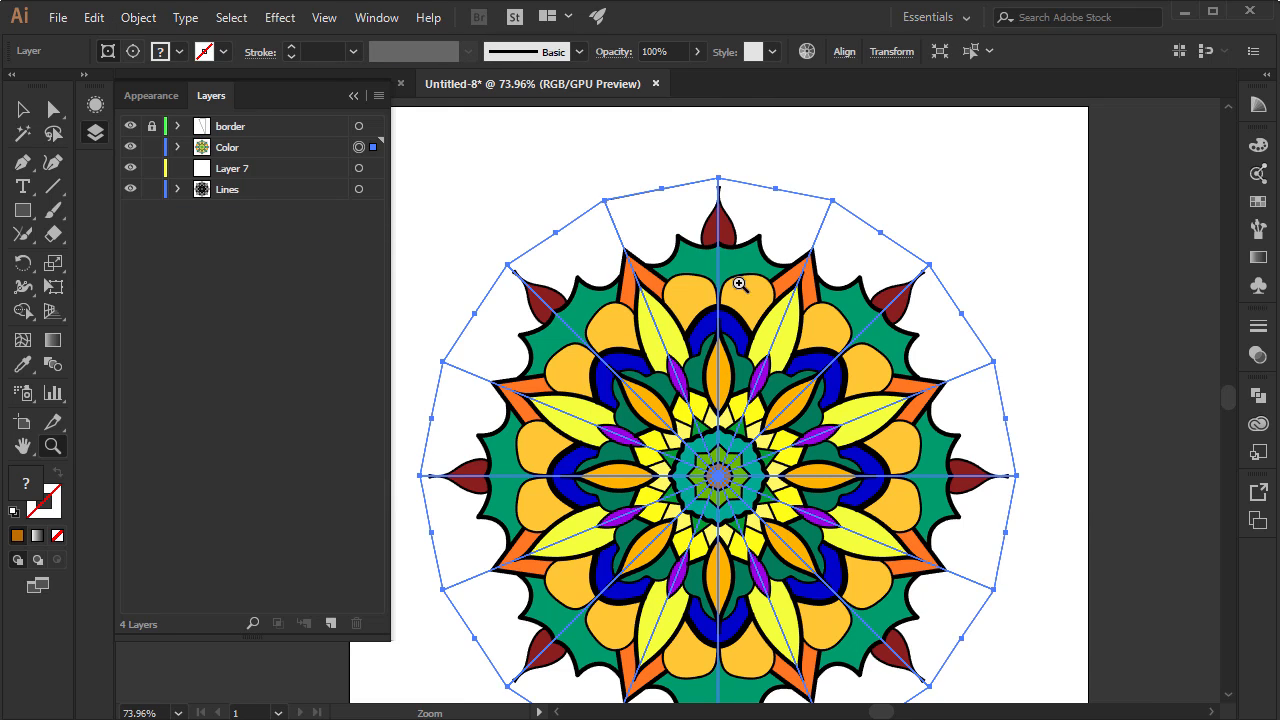
pyautogui.click(1262, 400)
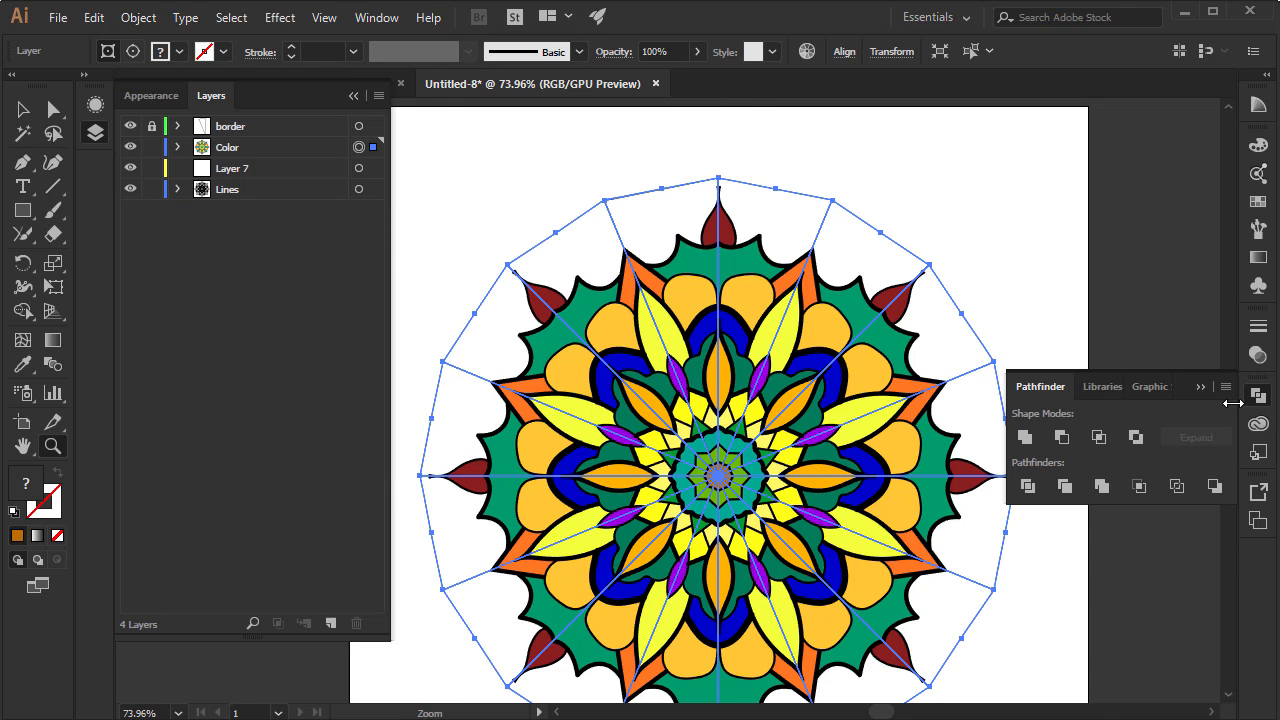
pyautogui.click(1101, 486)
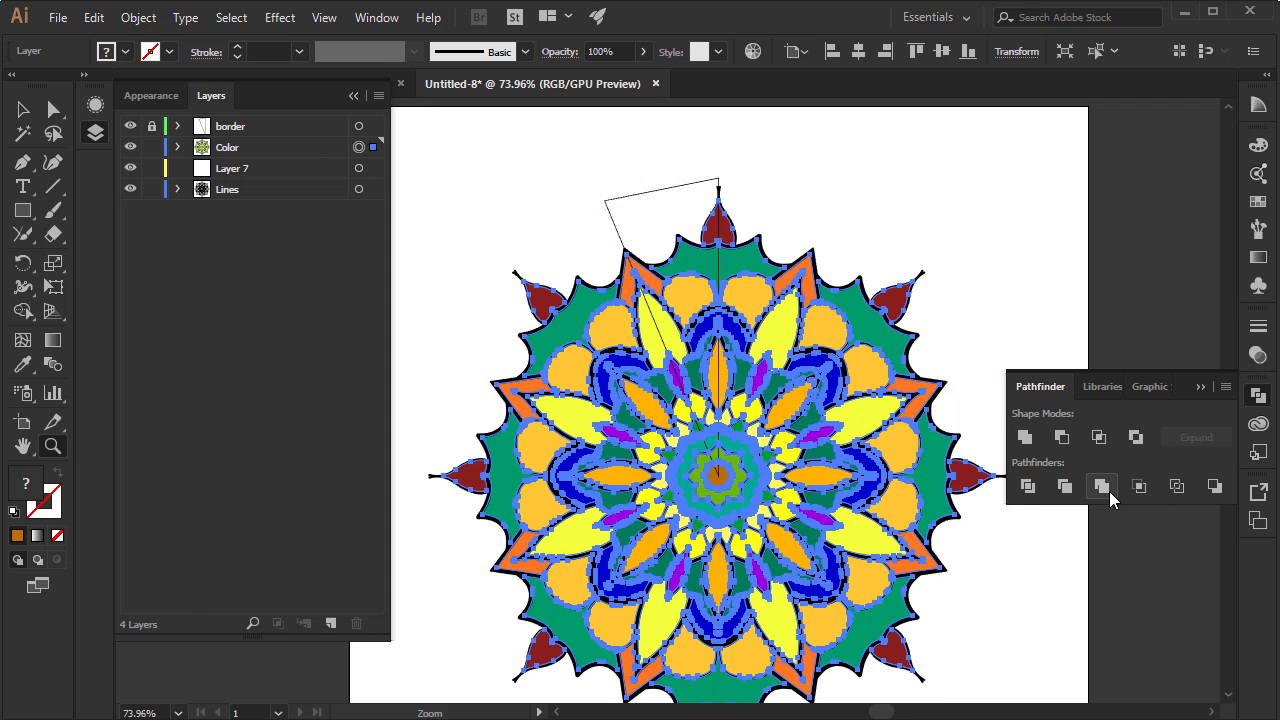
# Ungroup the merged colour artwork into separate pieces and deselect it
pyautogui.click(23, 112)
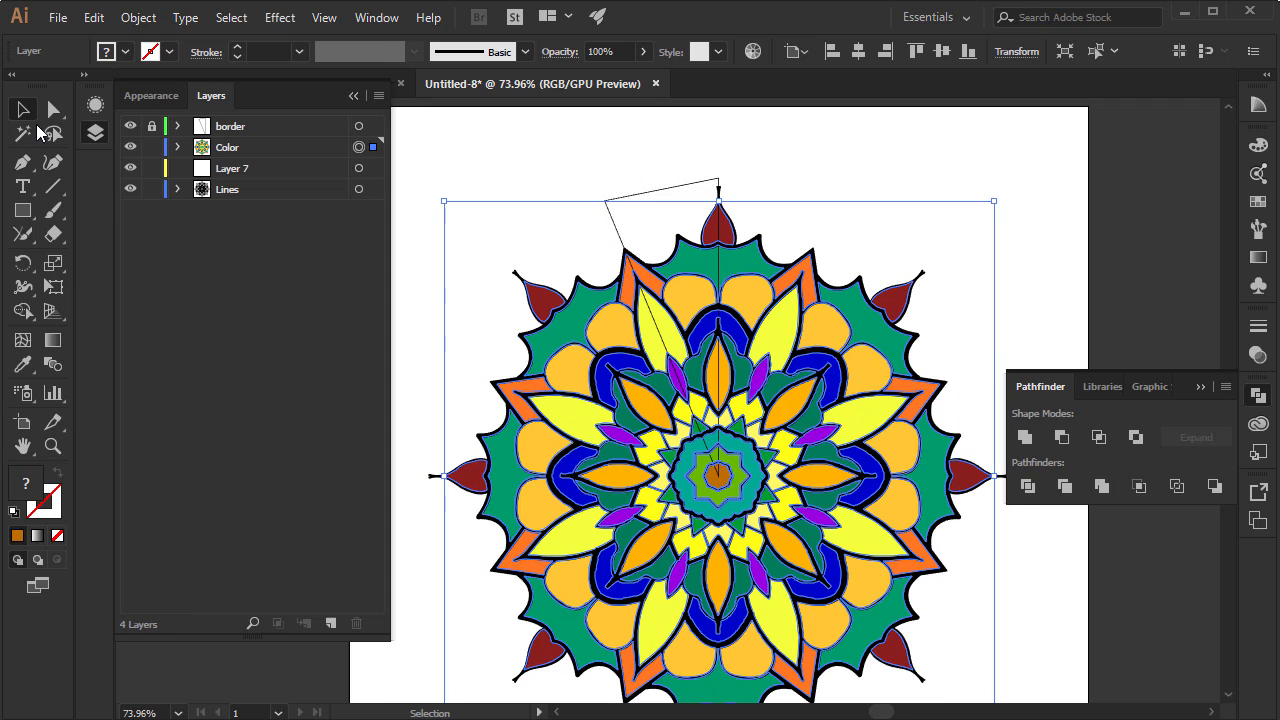
pyautogui.click(854, 164)
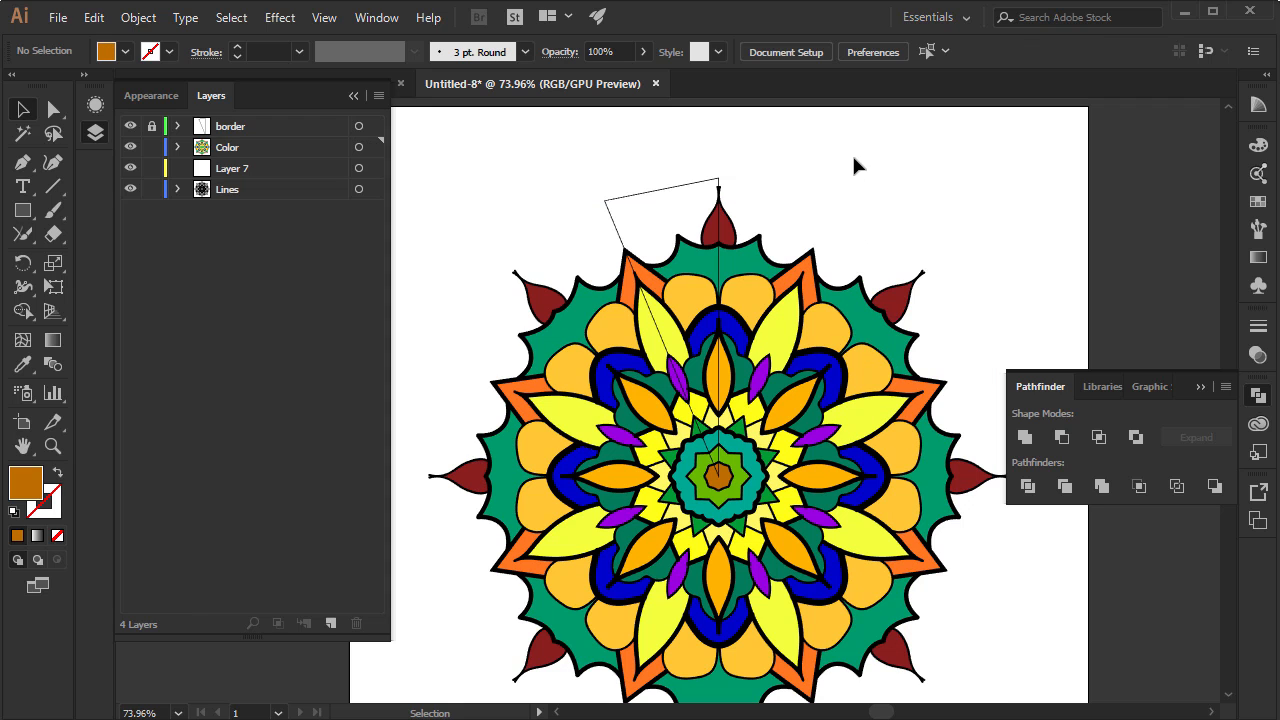
pyautogui.click(746, 304)
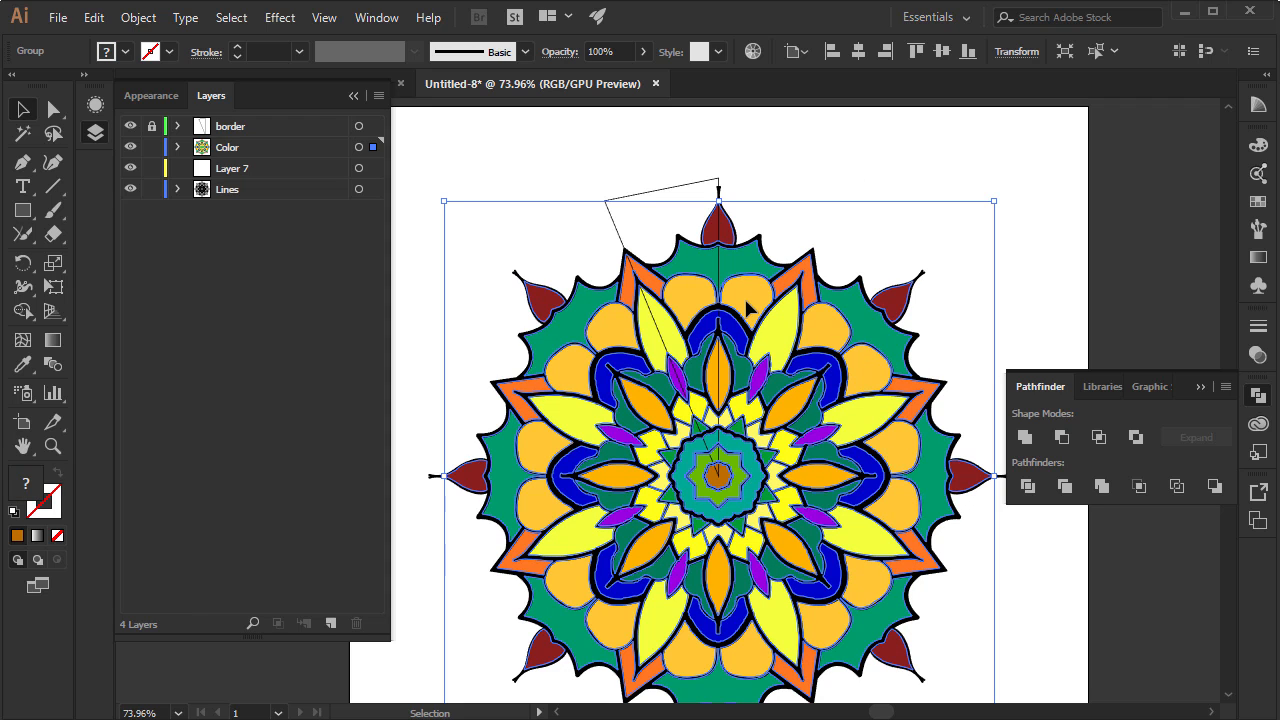
pyautogui.rightClick(747, 307)
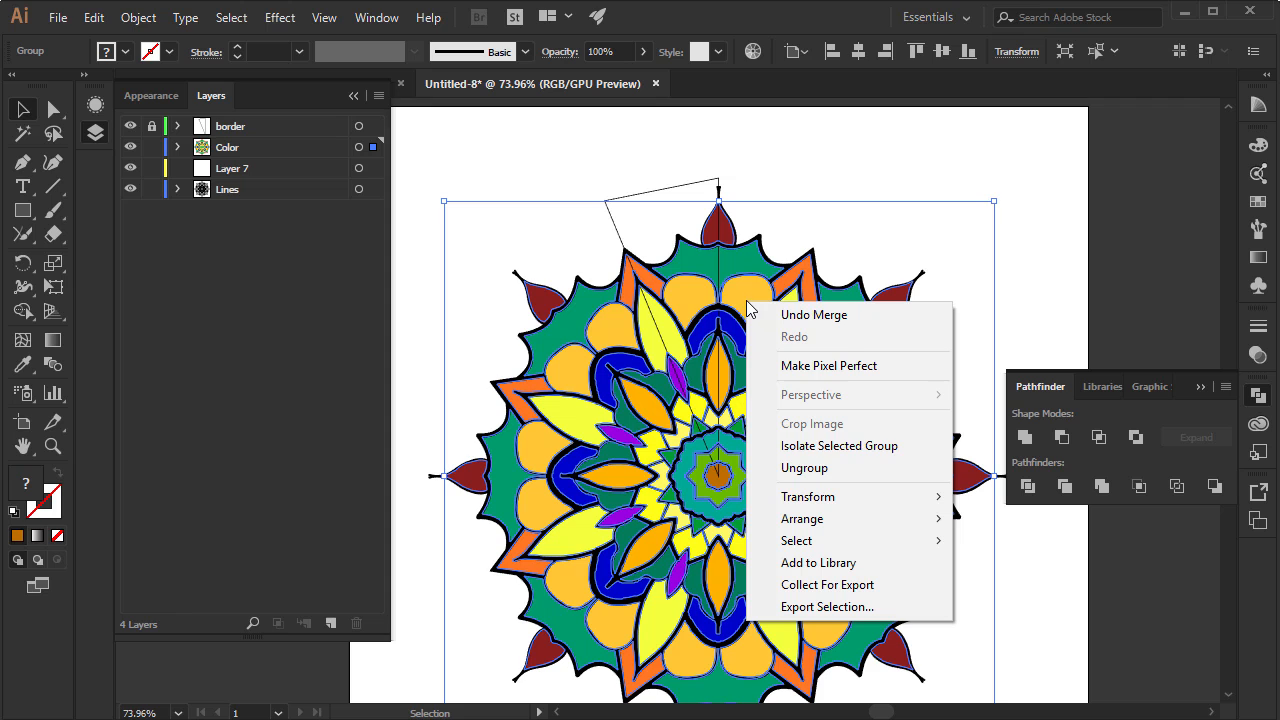
pyautogui.click(810, 466)
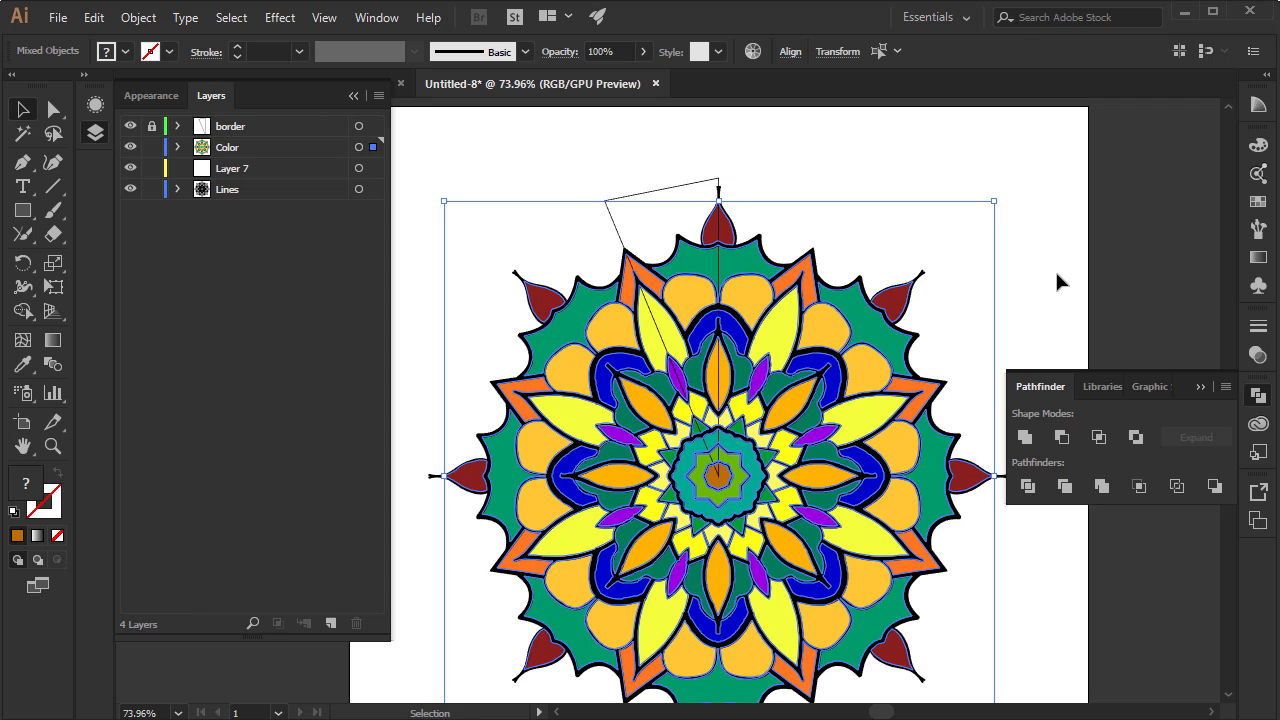
pyautogui.click(1108, 252)
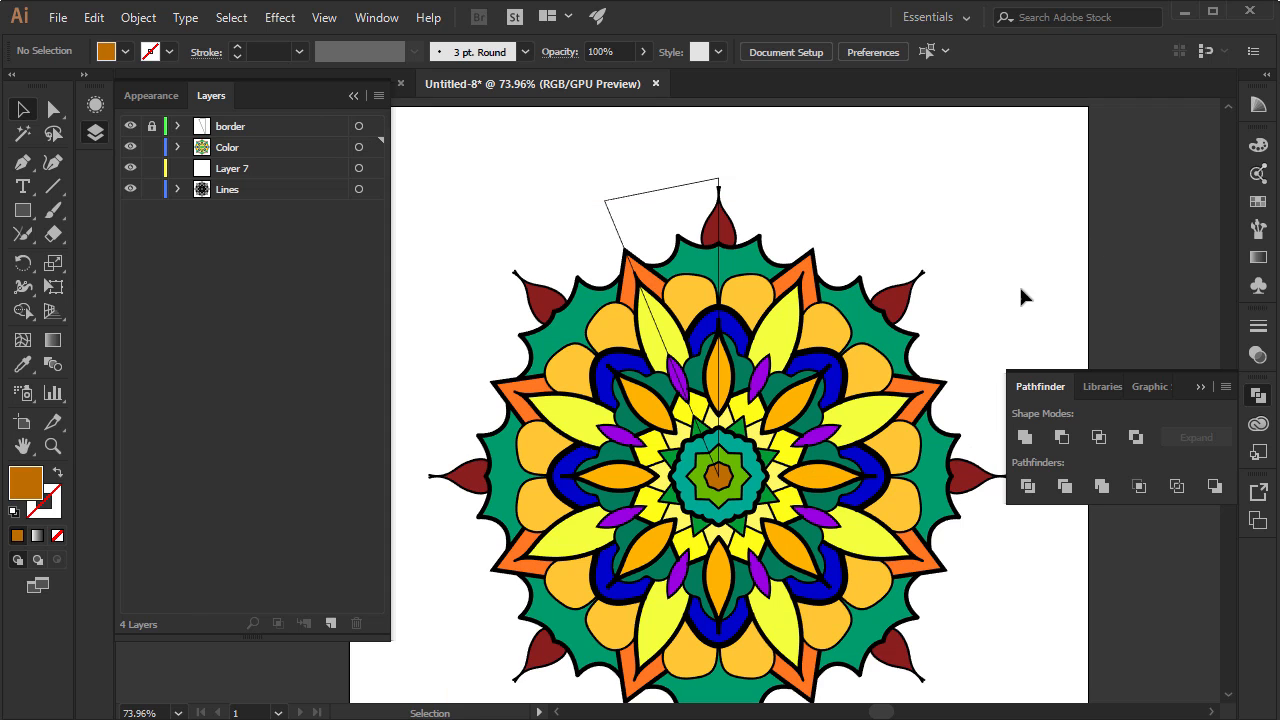
# Try moving a rounded yellow petal and two green scalloped pieces out of the mandala, and undo the moves
pyautogui.click(743, 300)
pyautogui.moveTo(743, 294); pyautogui.dragTo(855, 242)
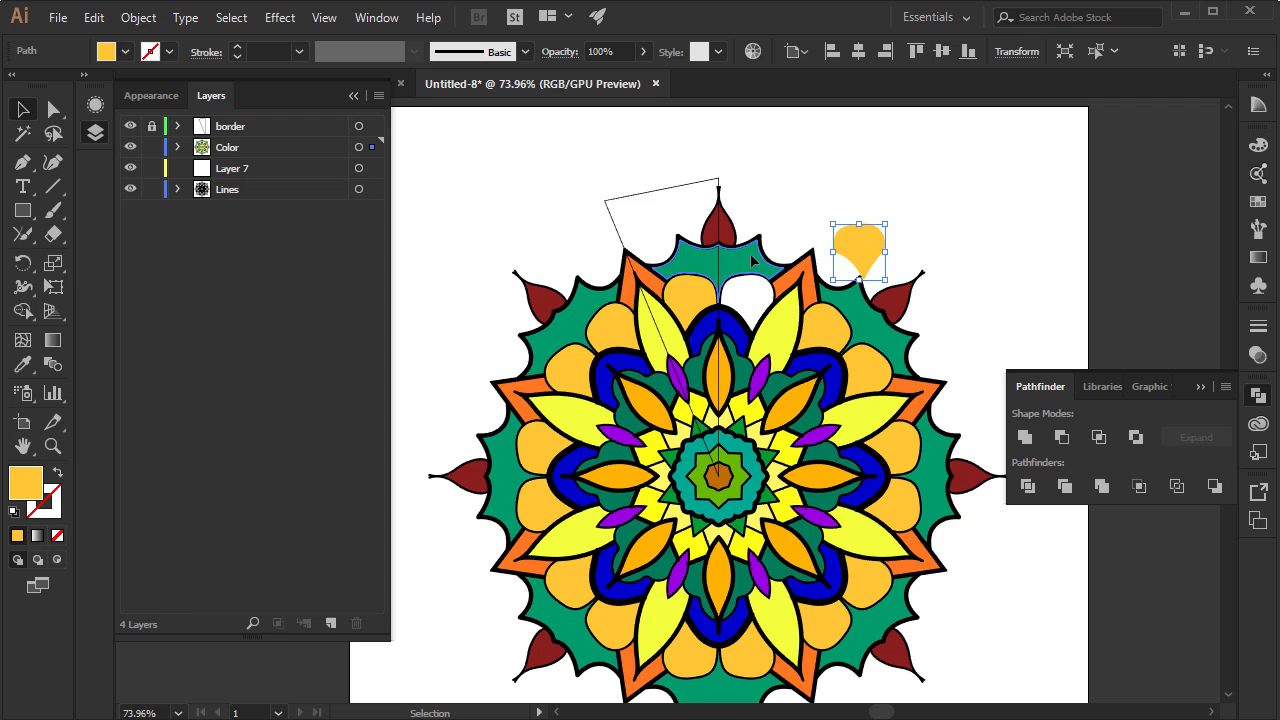
pyautogui.moveTo(753, 257); pyautogui.dragTo(818, 209)
pyautogui.moveTo(857, 352); pyautogui.dragTo(948, 265)
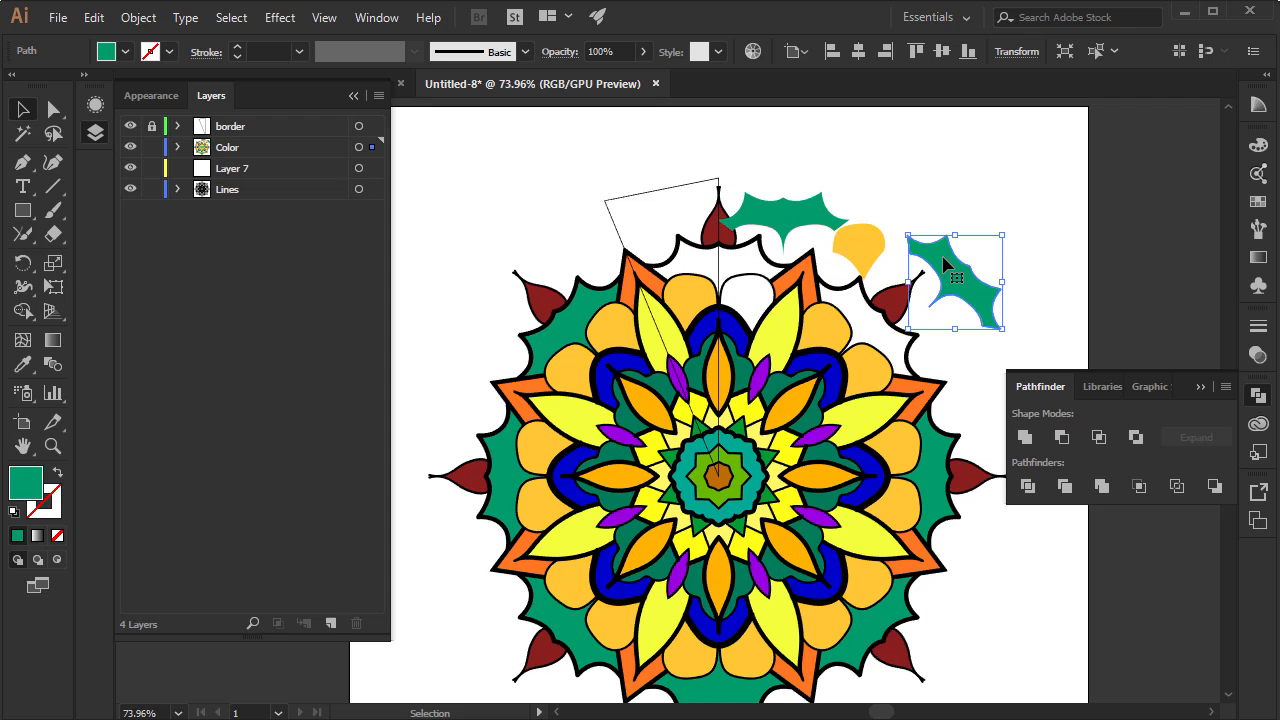
pyautogui.press('a')
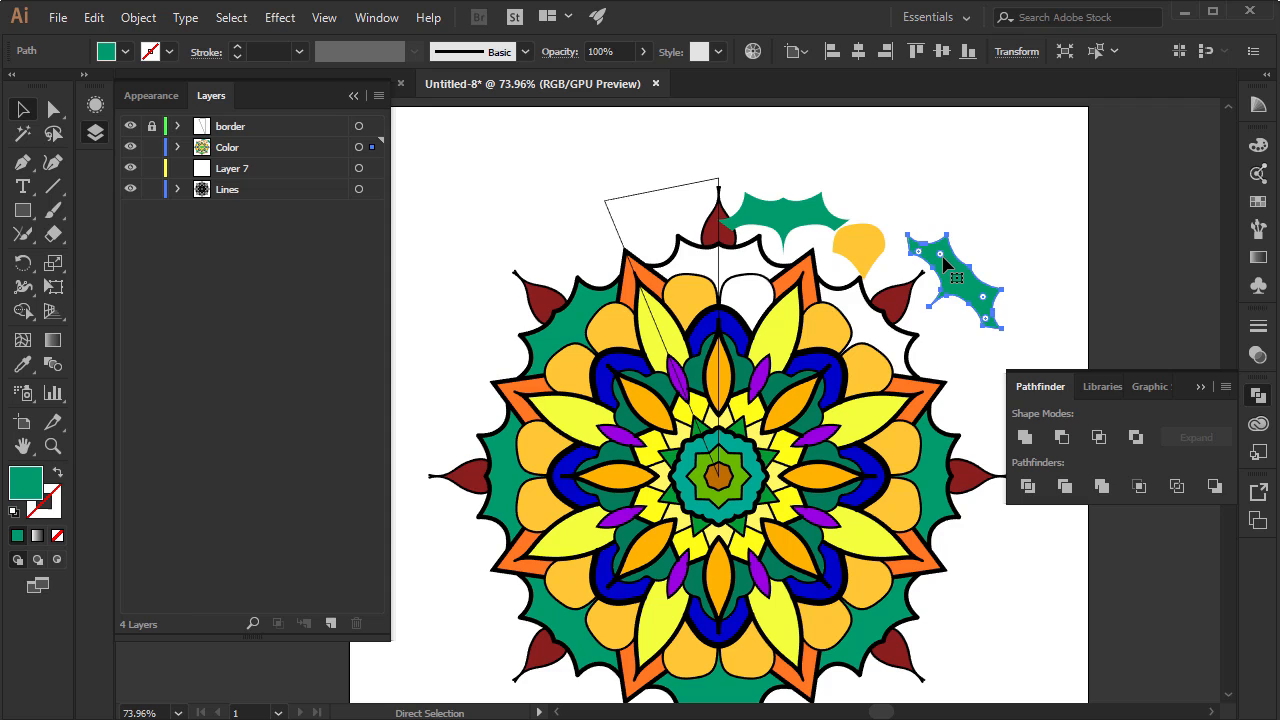
pyautogui.hotkey('ctrl', 'z')
pyautogui.hotkey('ctrl', 'z')
pyautogui.hotkey('ctrl', 'z')
pyautogui.press('v')
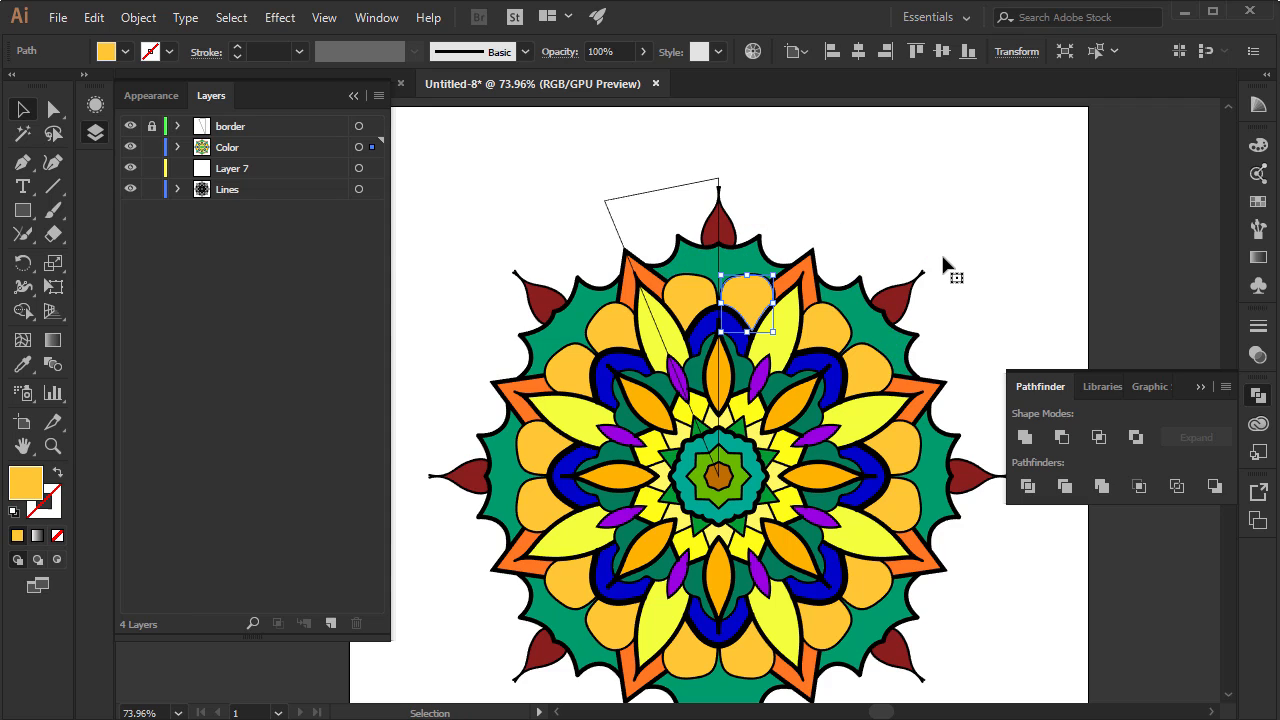
# Hide the border layer, deselect the yellow petal and put the Pathfinder controls away
pyautogui.click(131, 126)
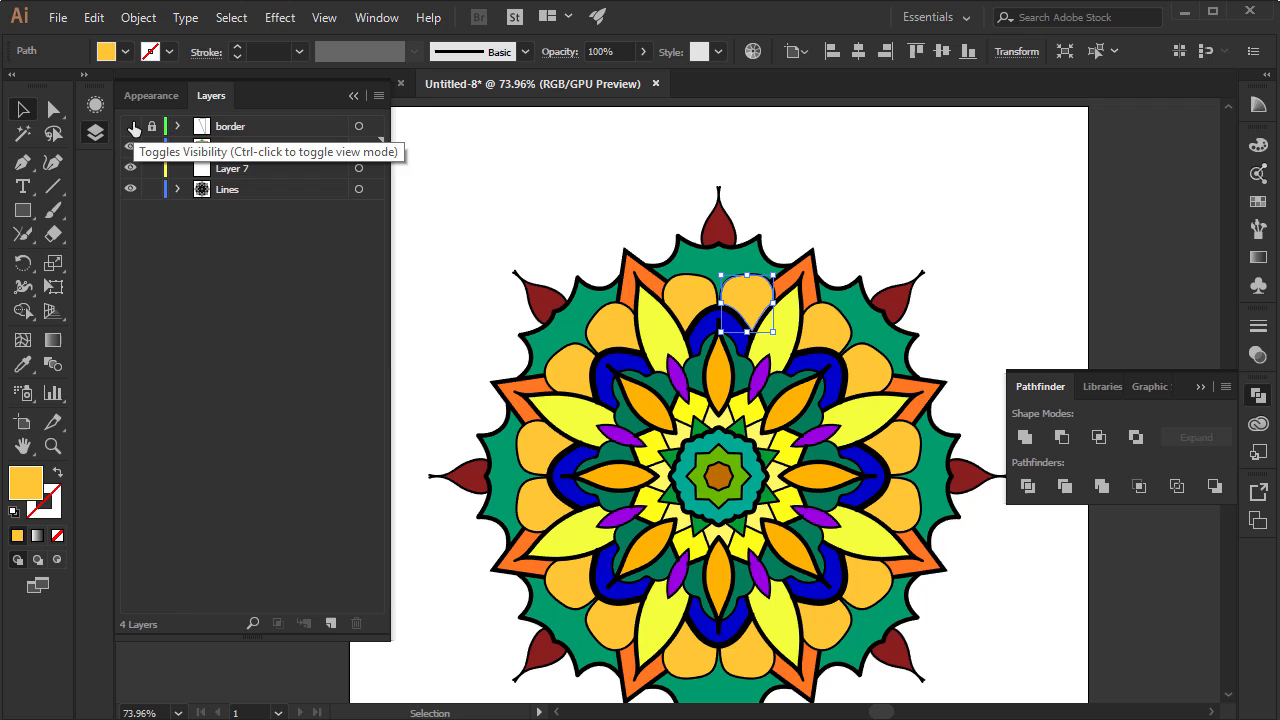
pyautogui.click(451, 166)
pyautogui.click(1258, 395)
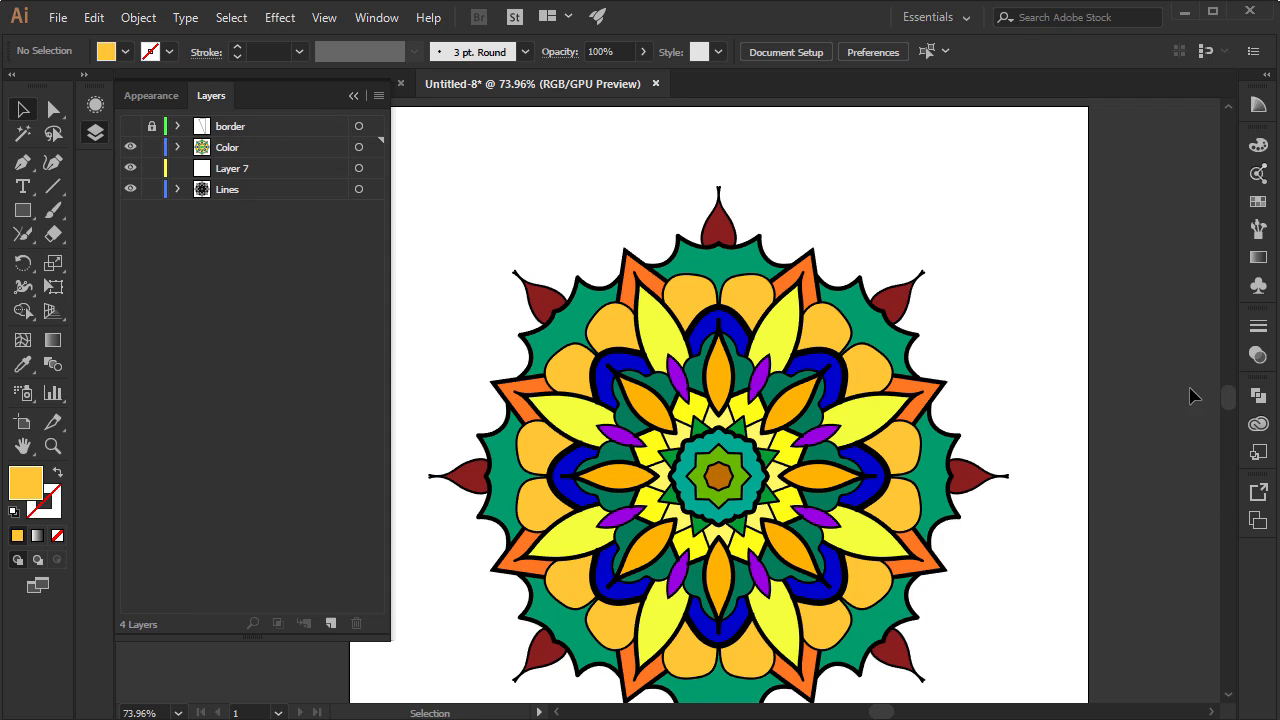
# Preview the whole mandala without its outlines by hiding the Lines layer, and show the layer again
pyautogui.click(52, 446)
pyautogui.keyDown('alt'); pyautogui.click(742, 430); pyautogui.keyUp('alt')
pyautogui.moveTo(742, 430); pyautogui.dragTo(706, 380)
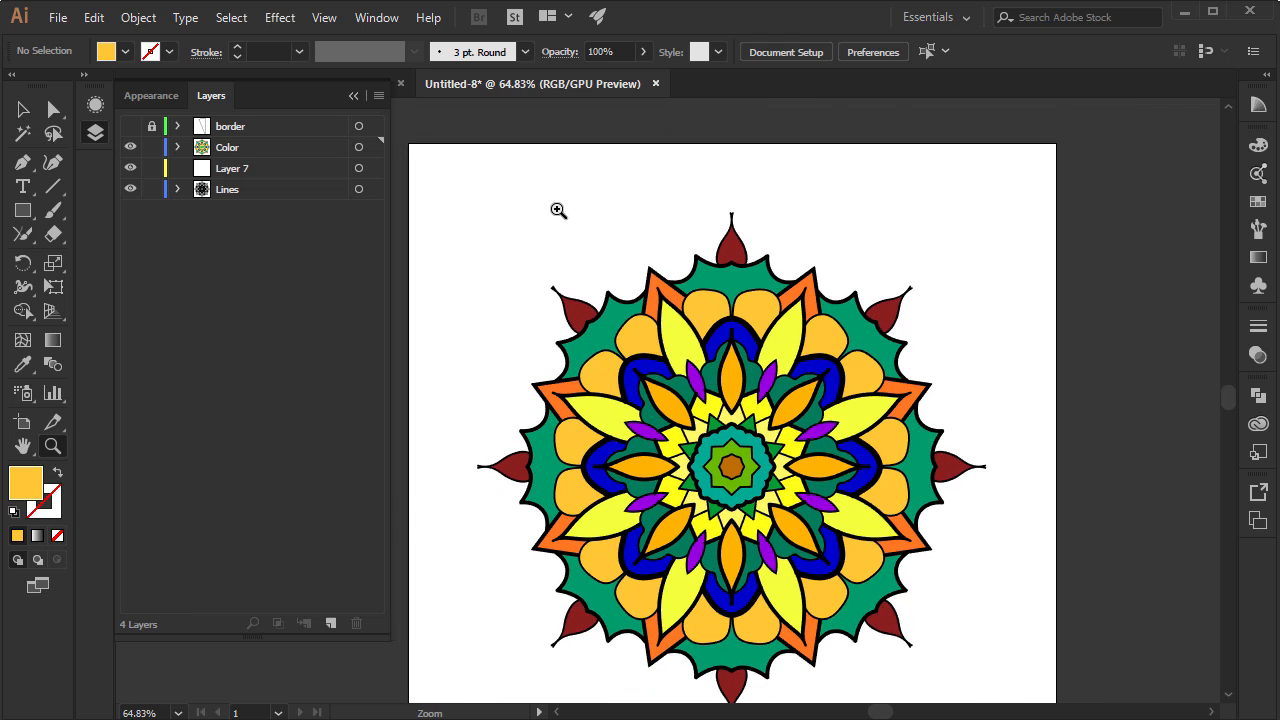
pyautogui.click(129, 190)
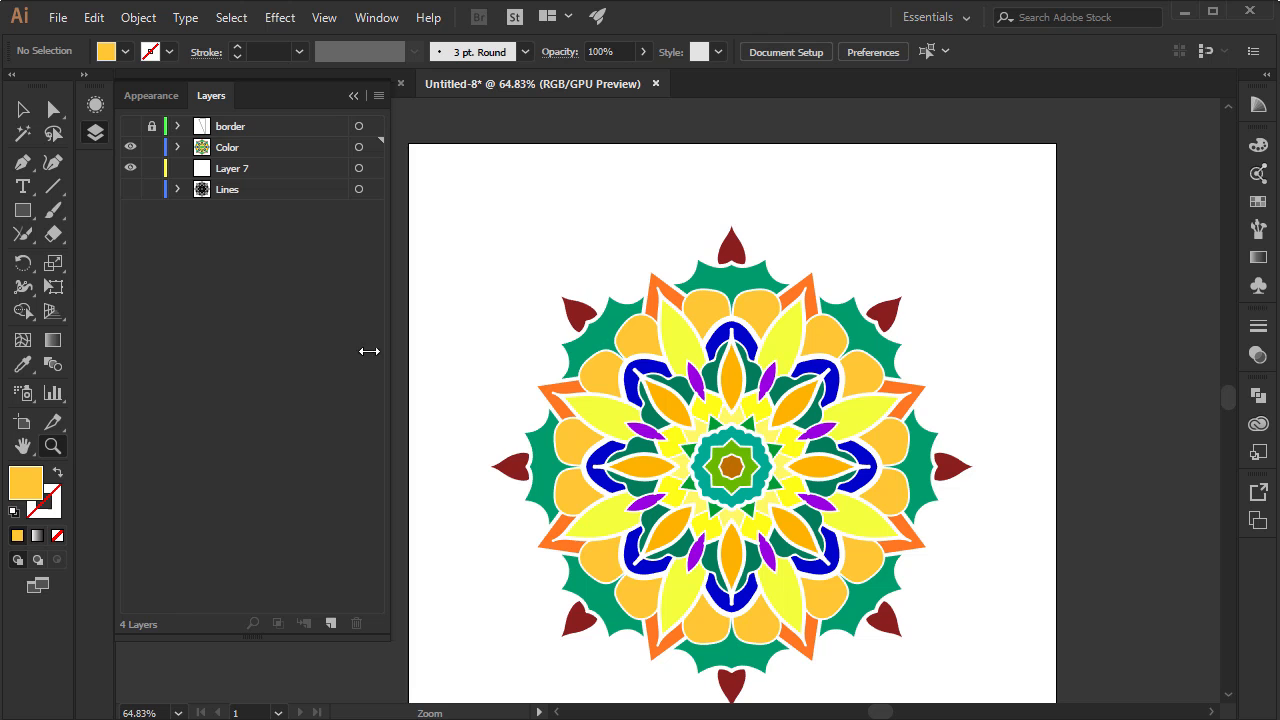
pyautogui.click(129, 189)
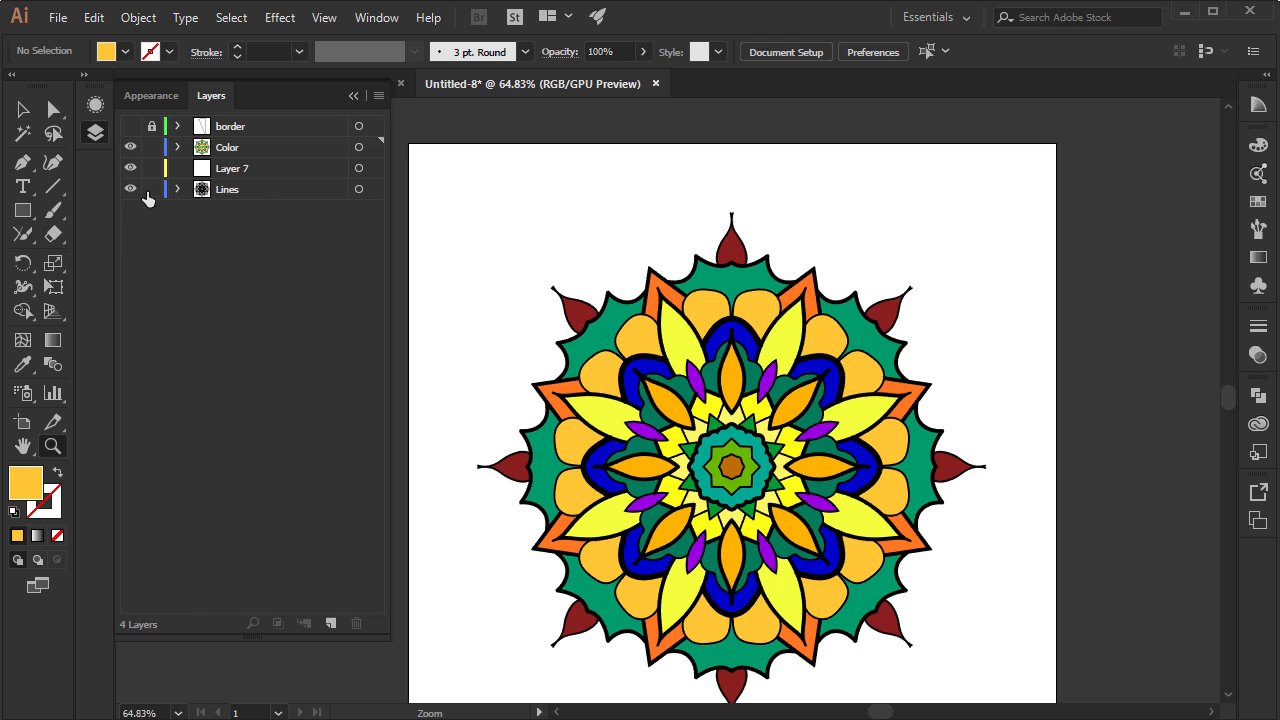
# Recolour all artwork on the Lines layer with a dark grey fill and deselect it
pyautogui.click(358, 189)
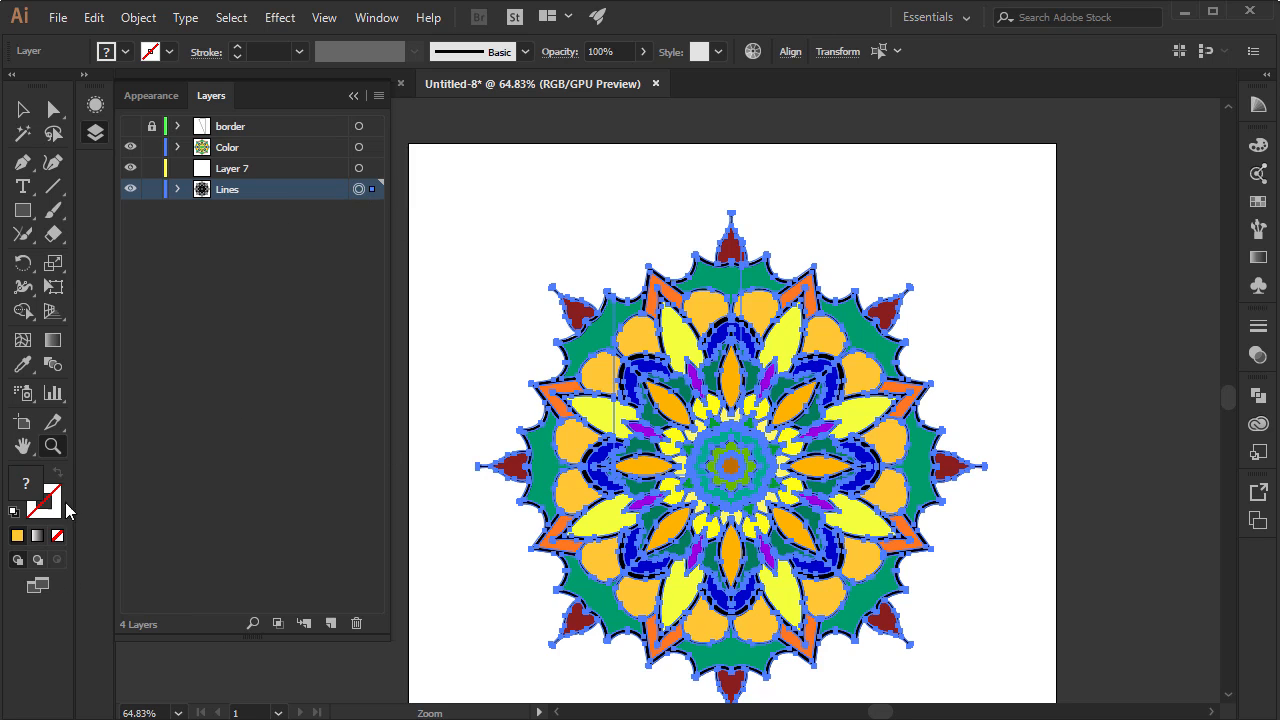
pyautogui.doubleClick(27, 485)
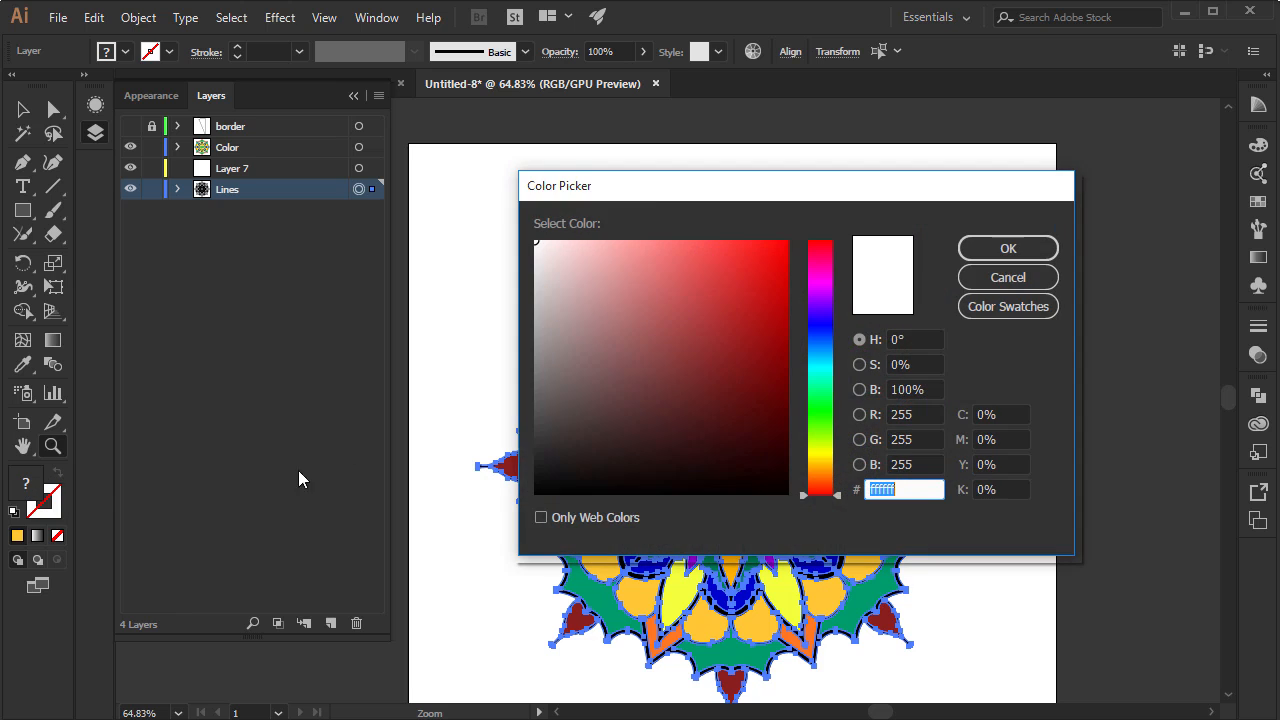
pyautogui.moveTo(646, 194); pyautogui.dragTo(941, 209)
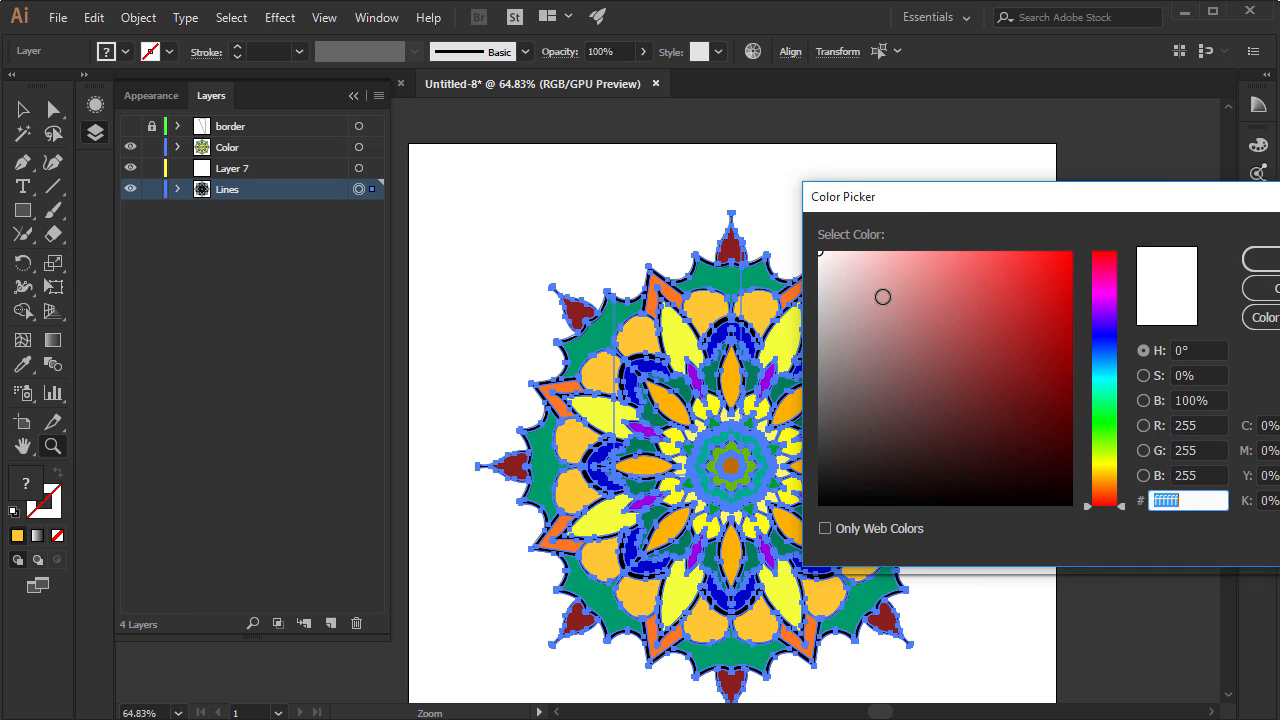
pyautogui.moveTo(883, 294); pyautogui.dragTo(888, 417)
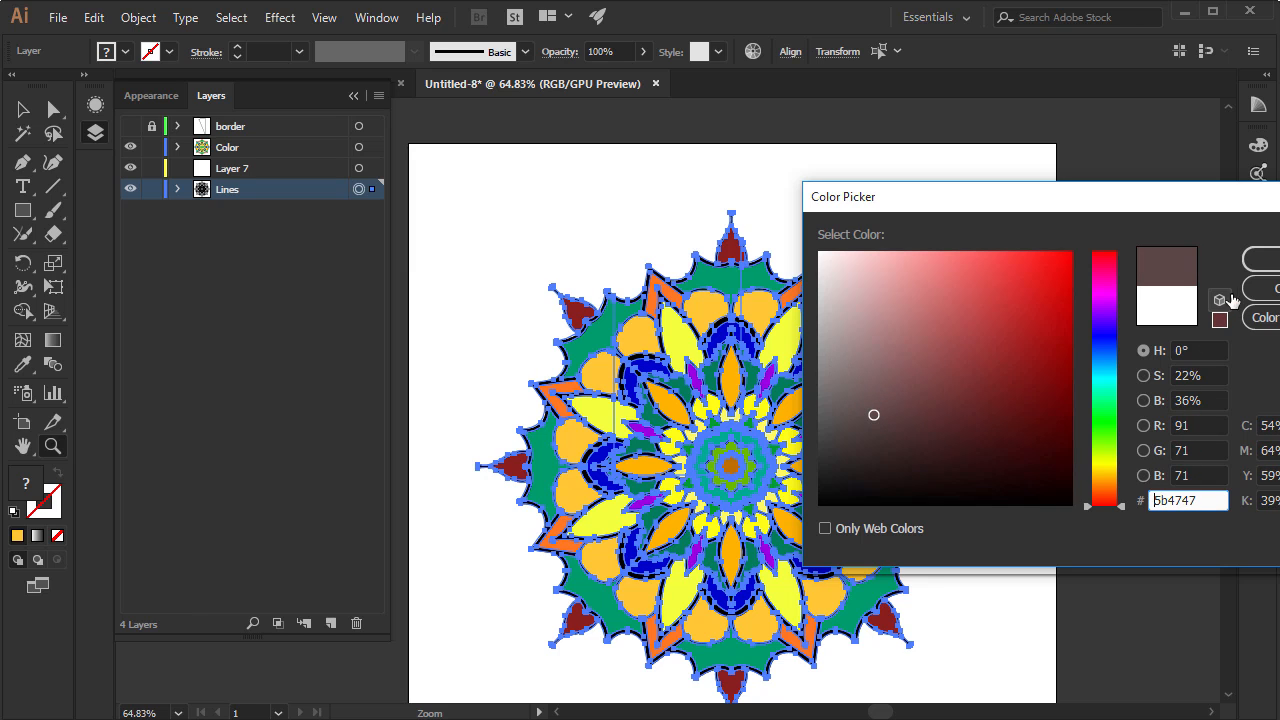
pyautogui.click(1262, 259)
pyautogui.click(23, 109)
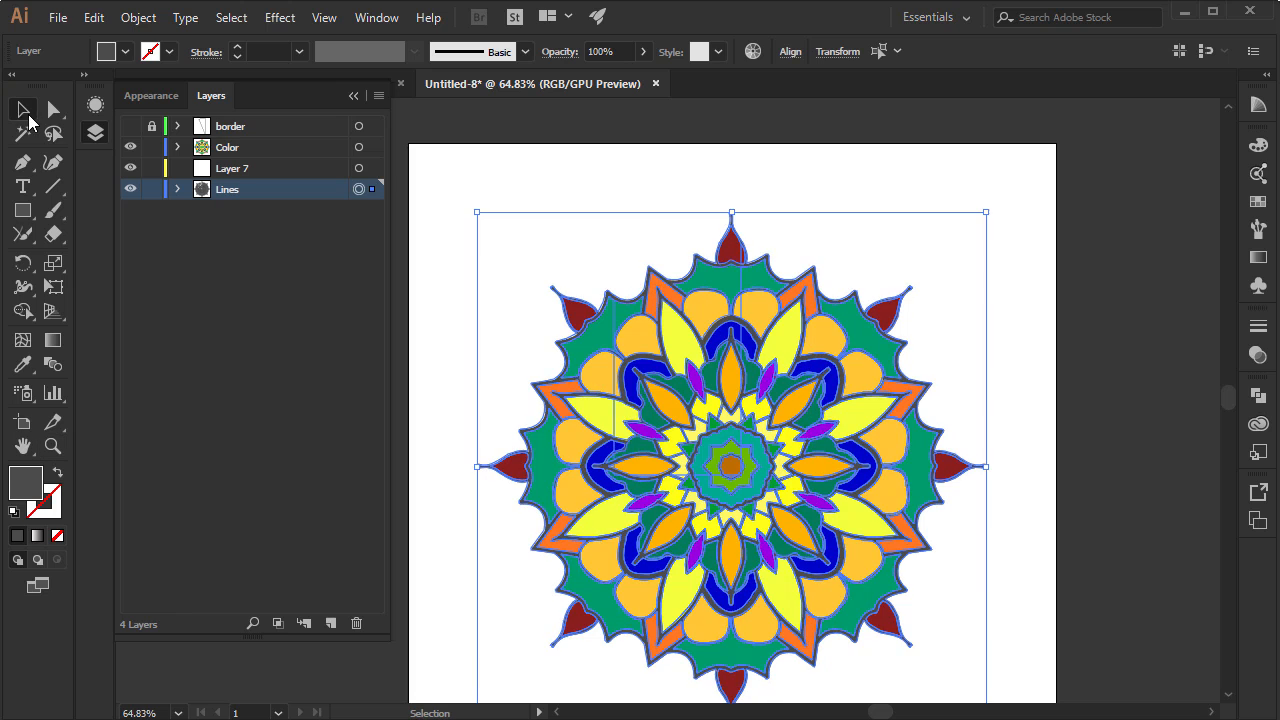
pyautogui.click(527, 159)
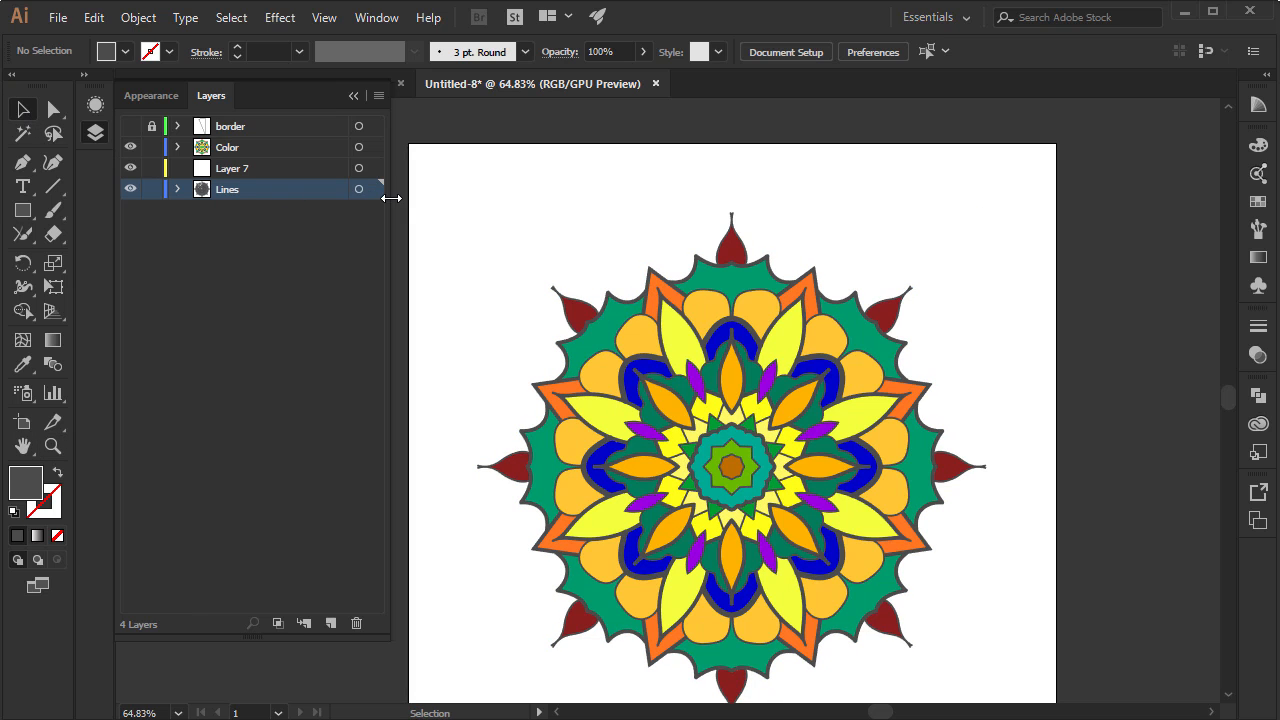
# Hide the Lines layer so that only the coloured pieces of the whole mandala show
pyautogui.click(358, 189)
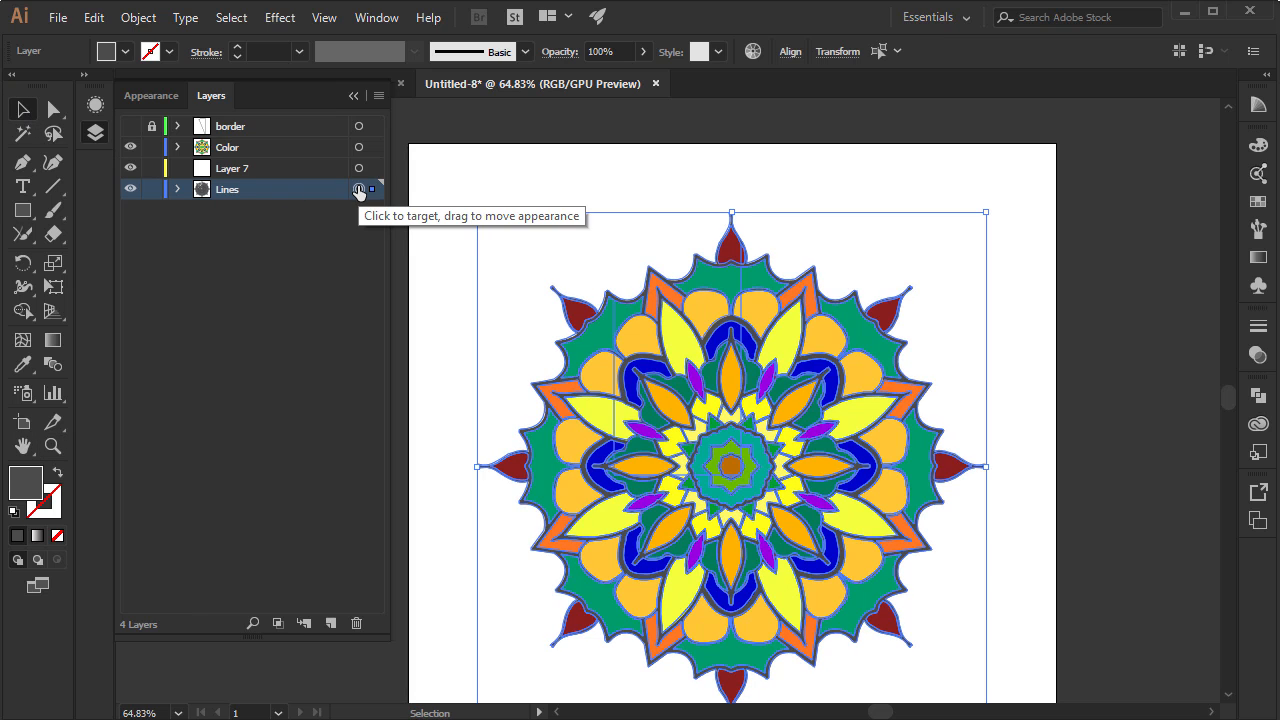
pyautogui.click(130, 189)
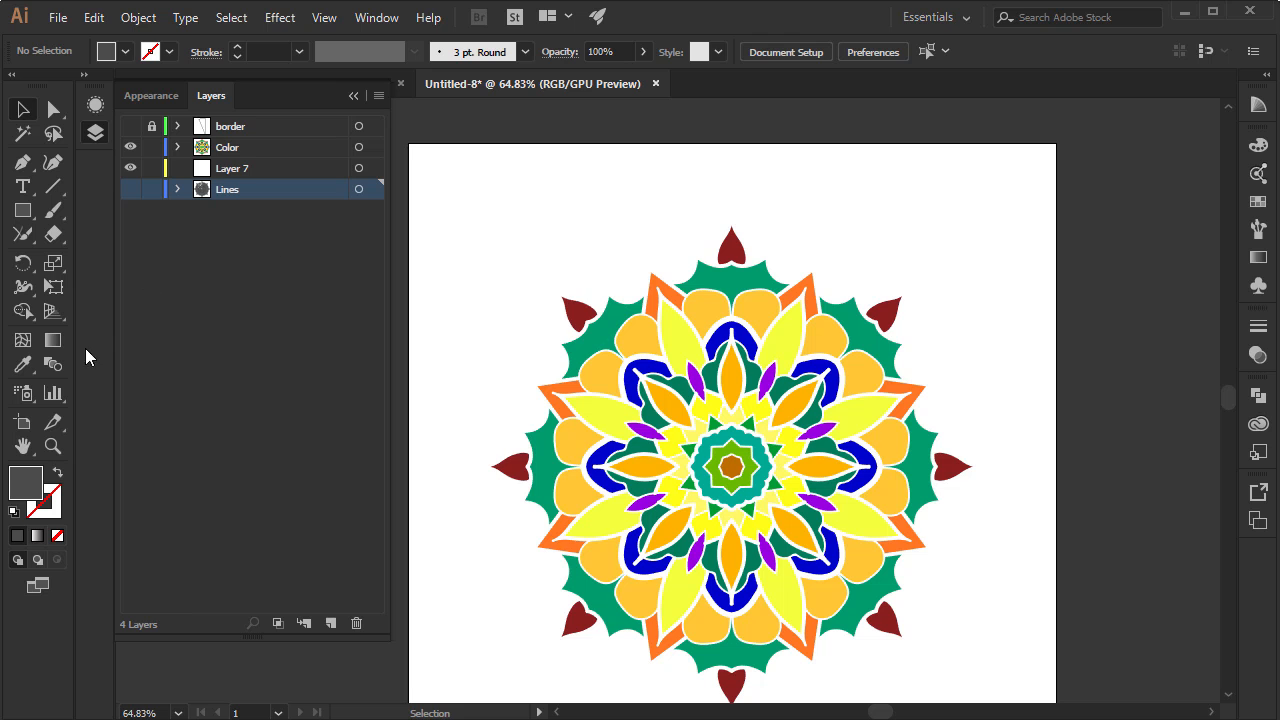
pyautogui.click(53, 446)
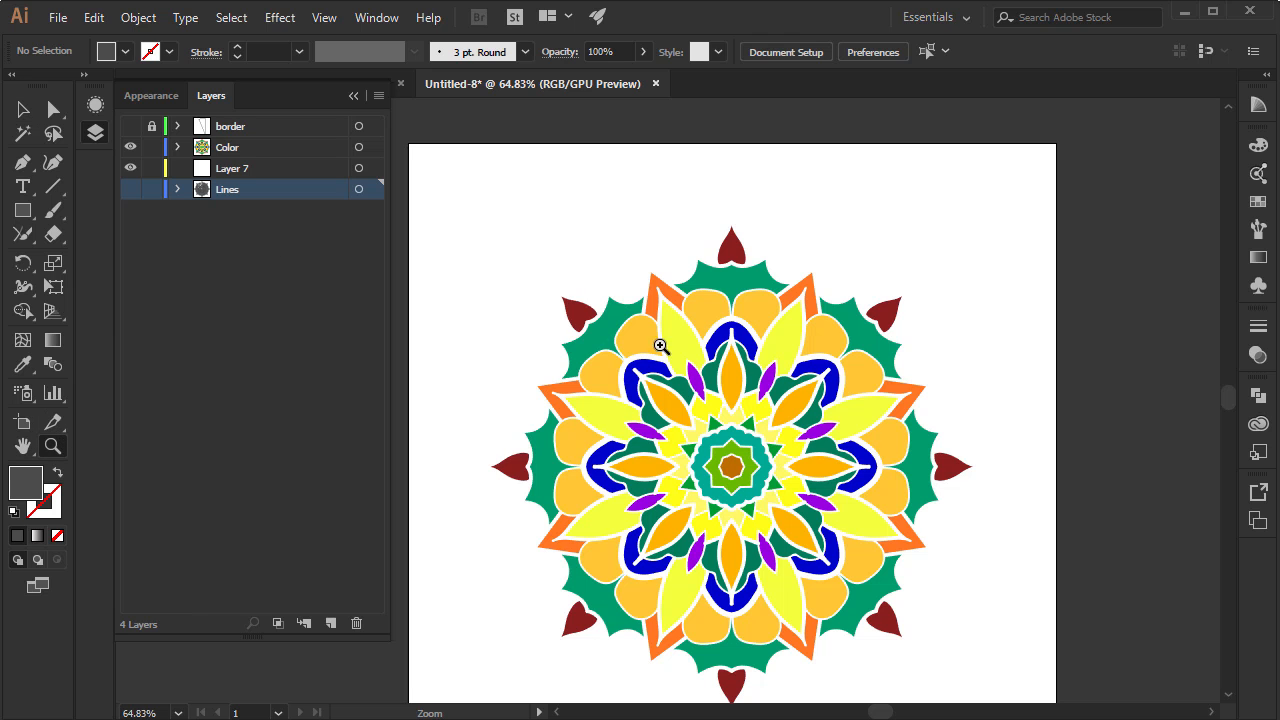
pyautogui.moveTo(663, 343); pyautogui.dragTo(638, 332)
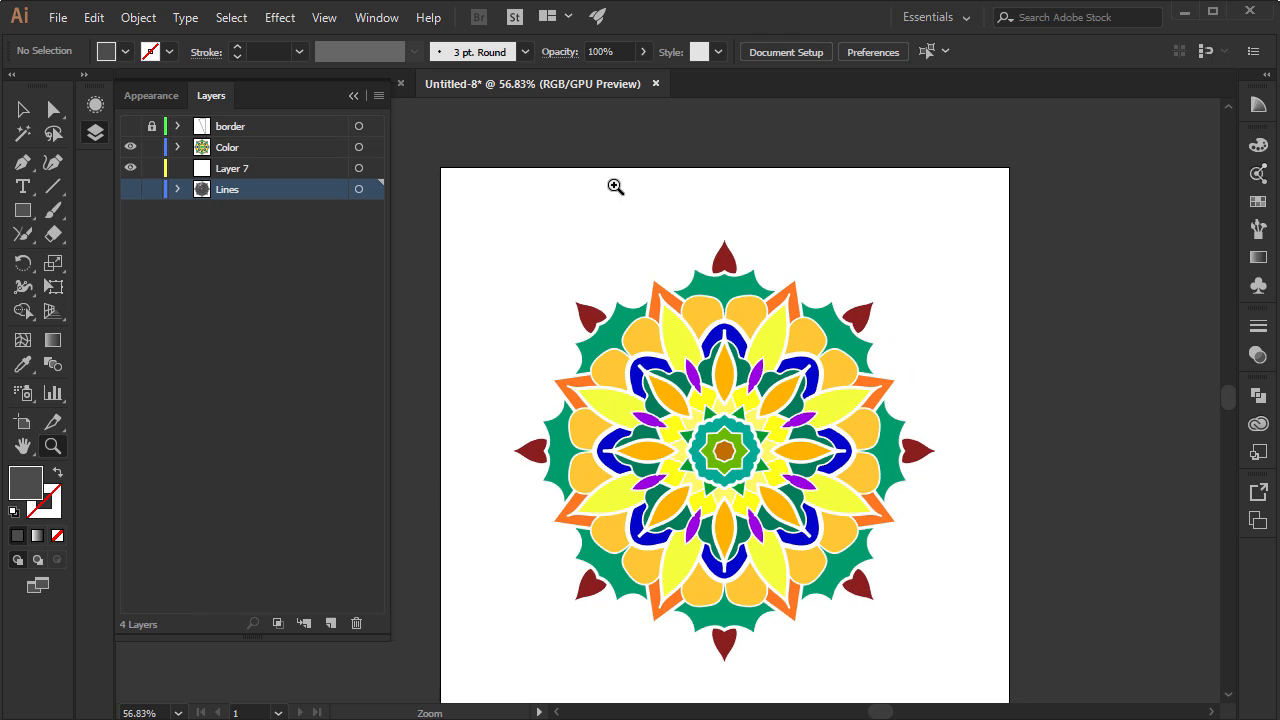